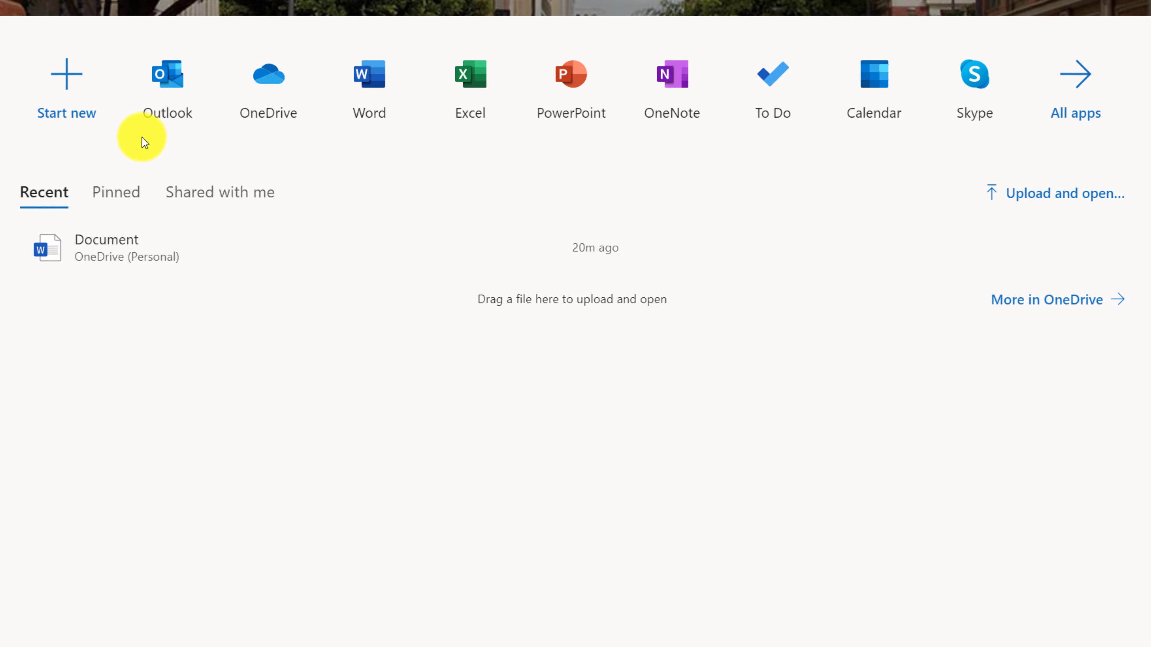
Examine the full list of Office apps, both from the home page and from the app launcher
{"action": "left_click", "coordinate": [1057, 97]}
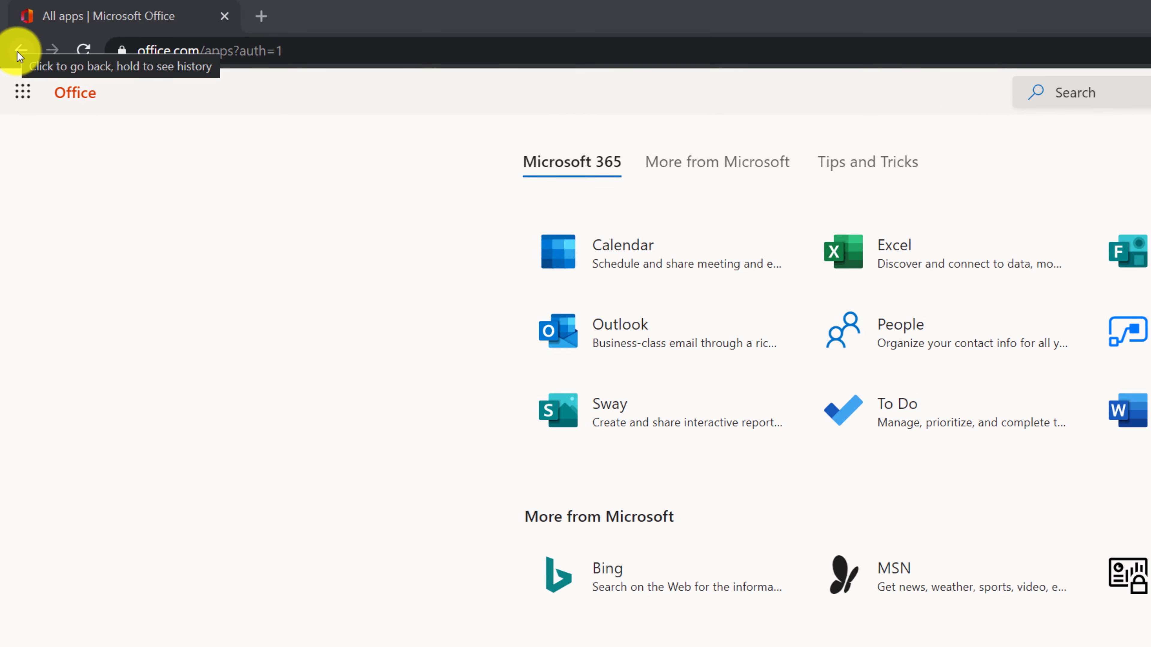
{"action": "left_click", "coordinate": [18, 55]}
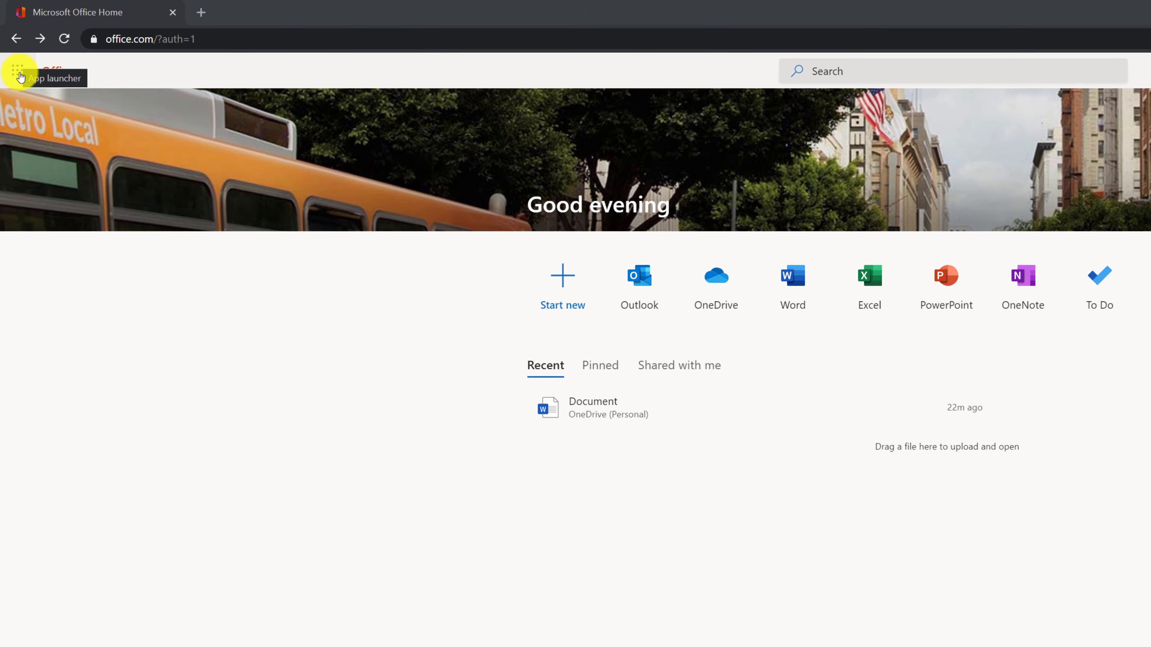
{"action": "left_click", "coordinate": [19, 75]}
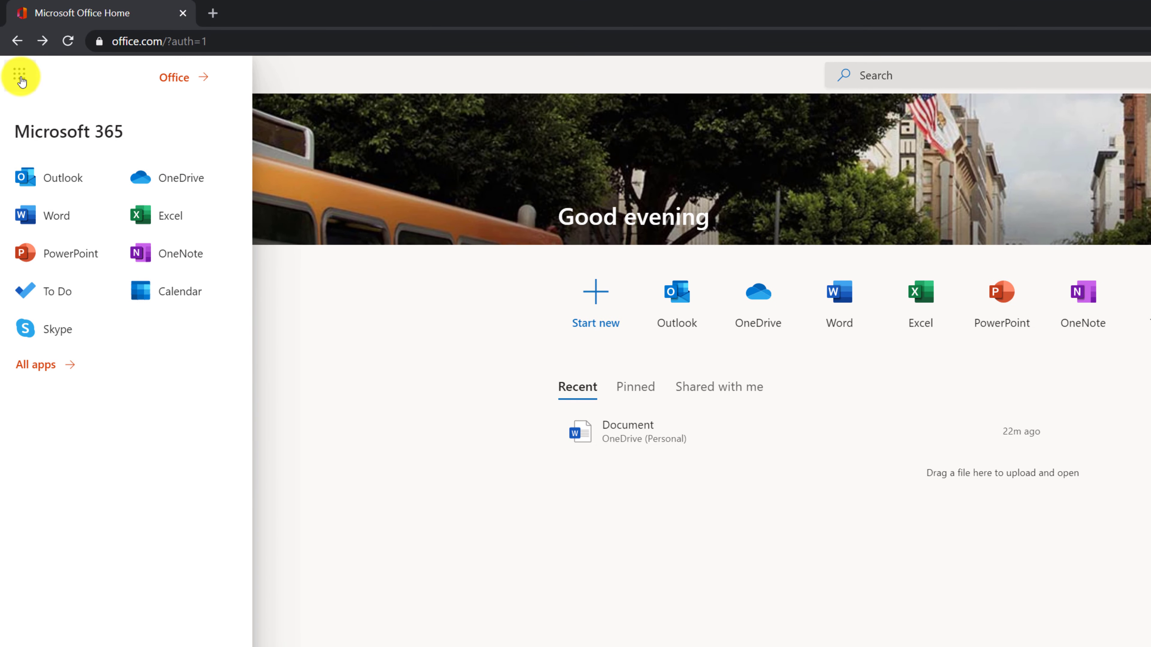
{"action": "left_click", "coordinate": [20, 78]}
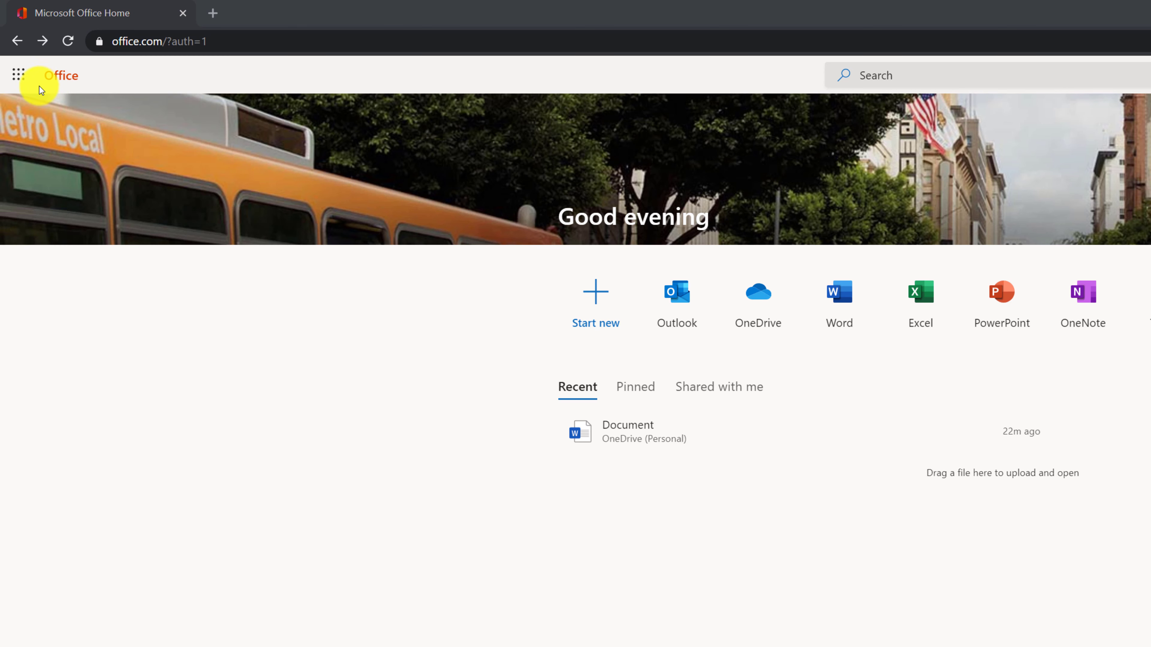
{"action": "left_click", "coordinate": [20, 76]}
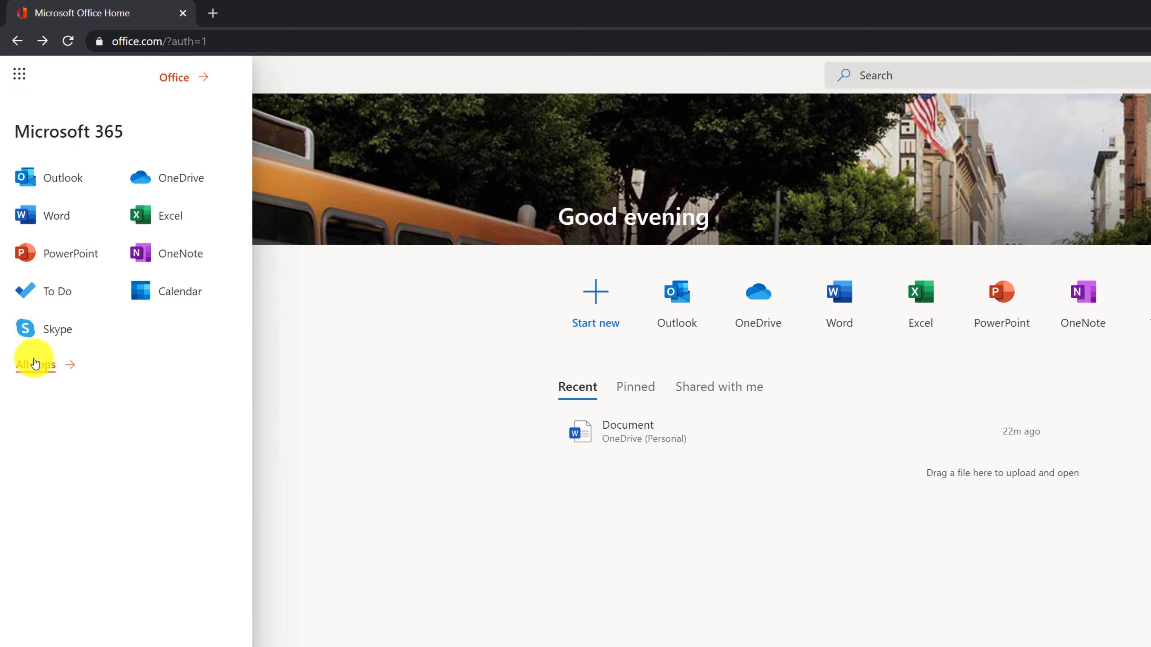
{"action": "left_click", "coordinate": [43, 367]}
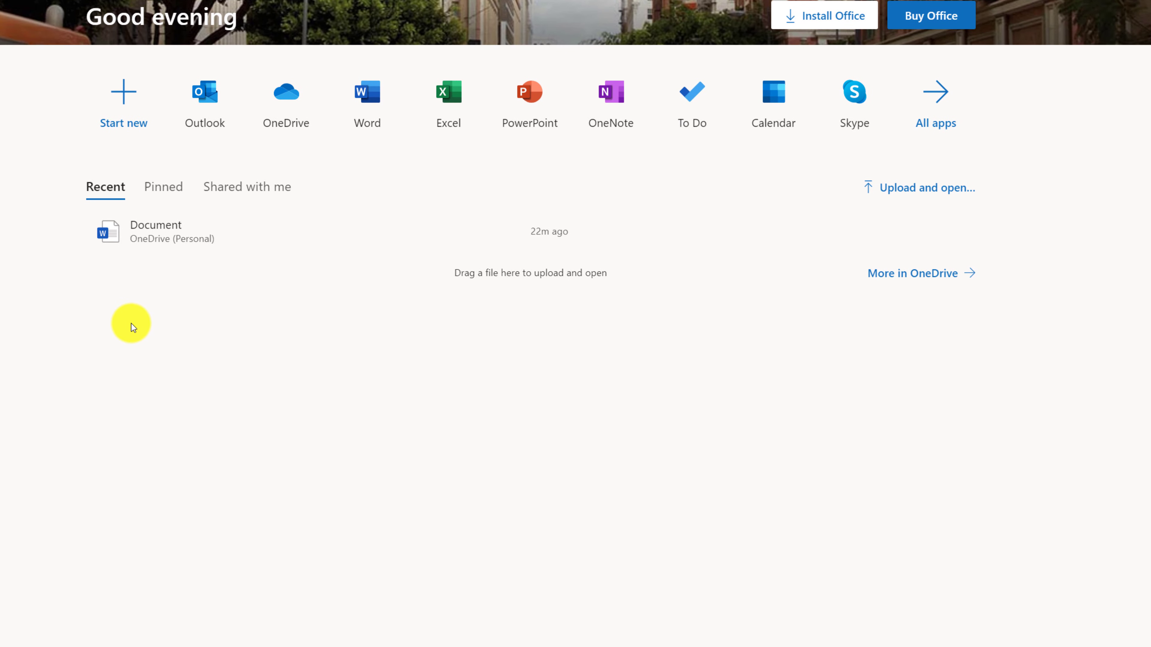
Check the pinned documents, the documents shared with the account, and the file types offered for a new file
{"action": "left_click", "coordinate": [164, 192]}
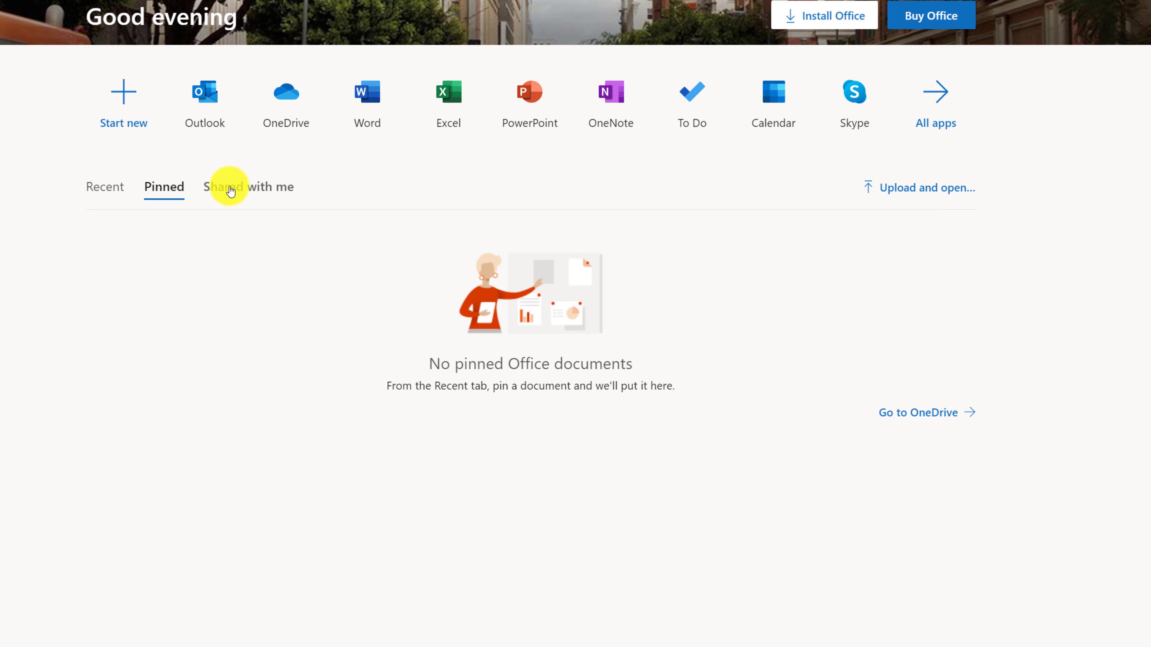
{"action": "left_click", "coordinate": [251, 191]}
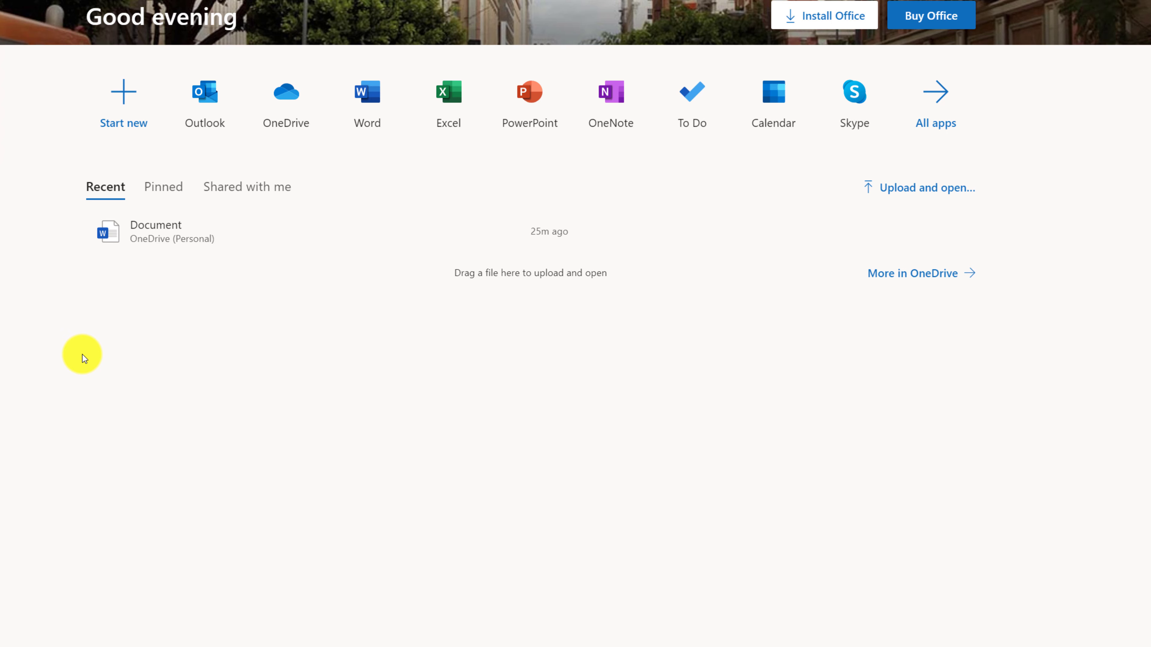
{"action": "left_click", "coordinate": [124, 103]}
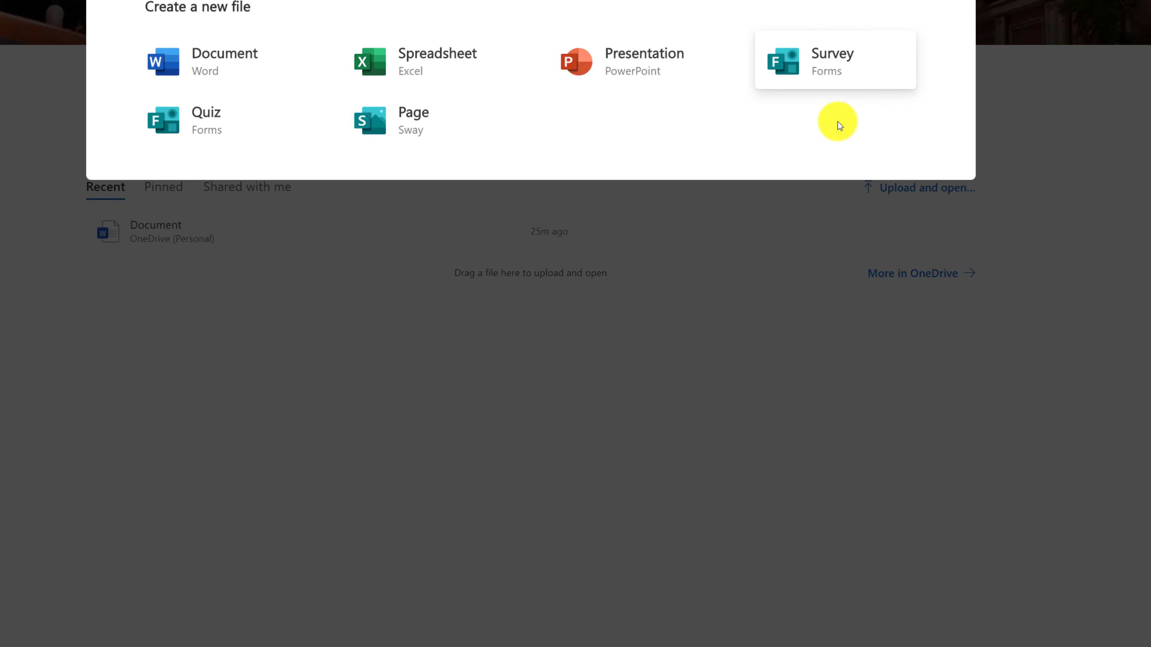
{"action": "left_click", "coordinate": [343, 374]}
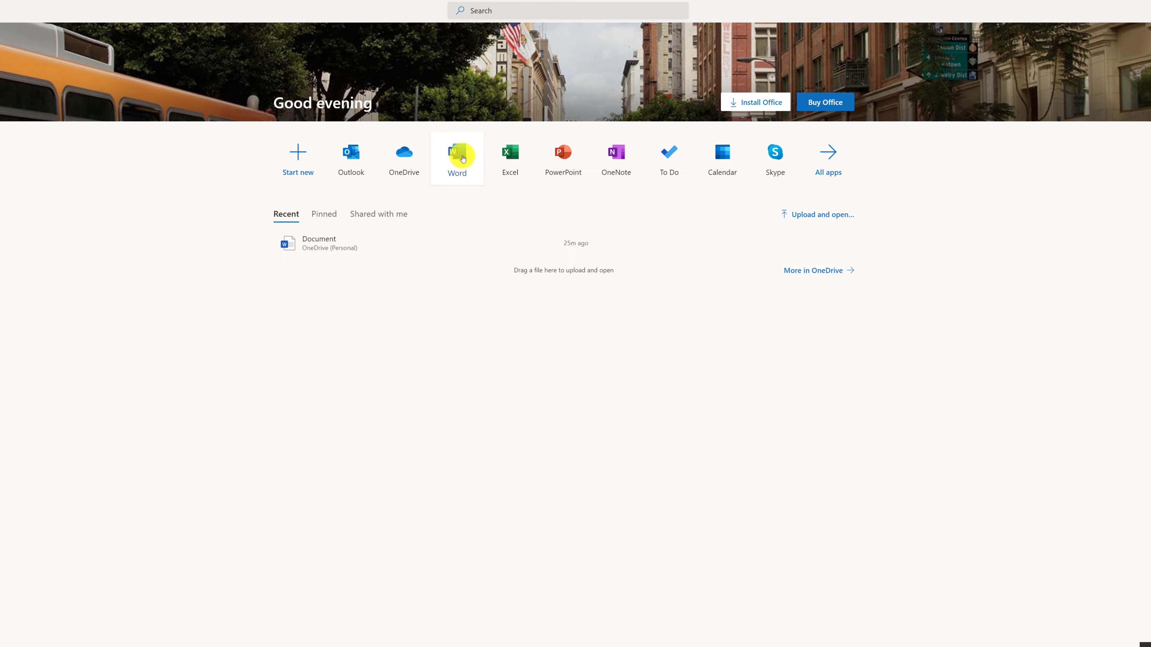
Create a new Word document directly from the Office home page and return to the home page
{"action": "left_click", "coordinate": [458, 156]}
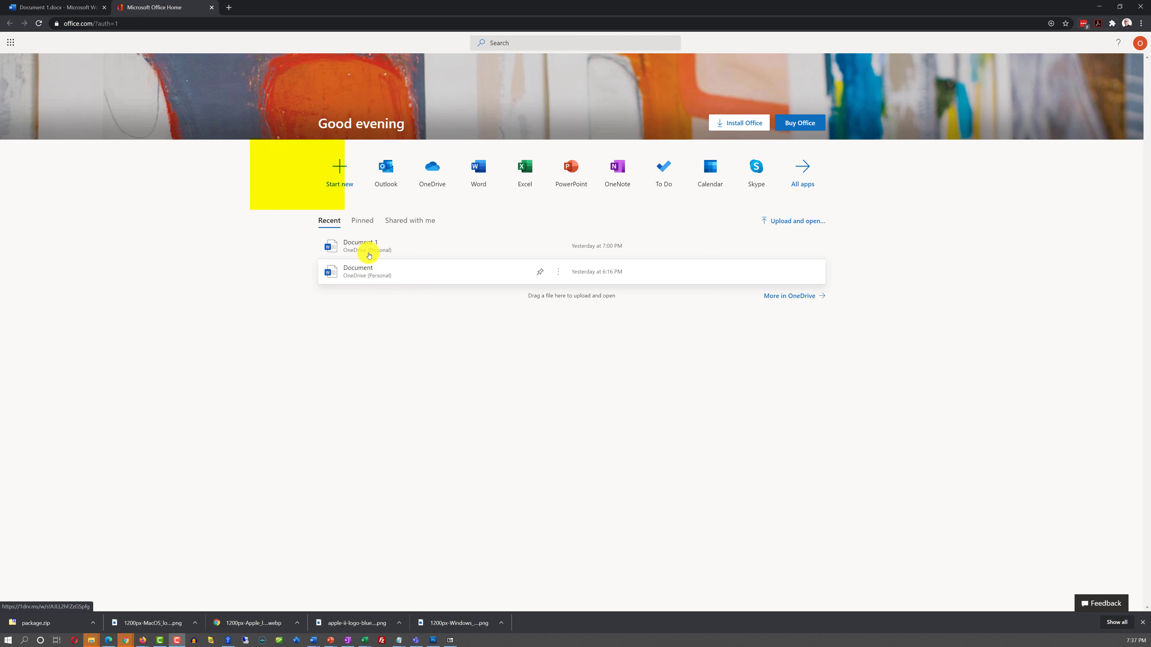
{"action": "left_click", "coordinate": [343, 176]}
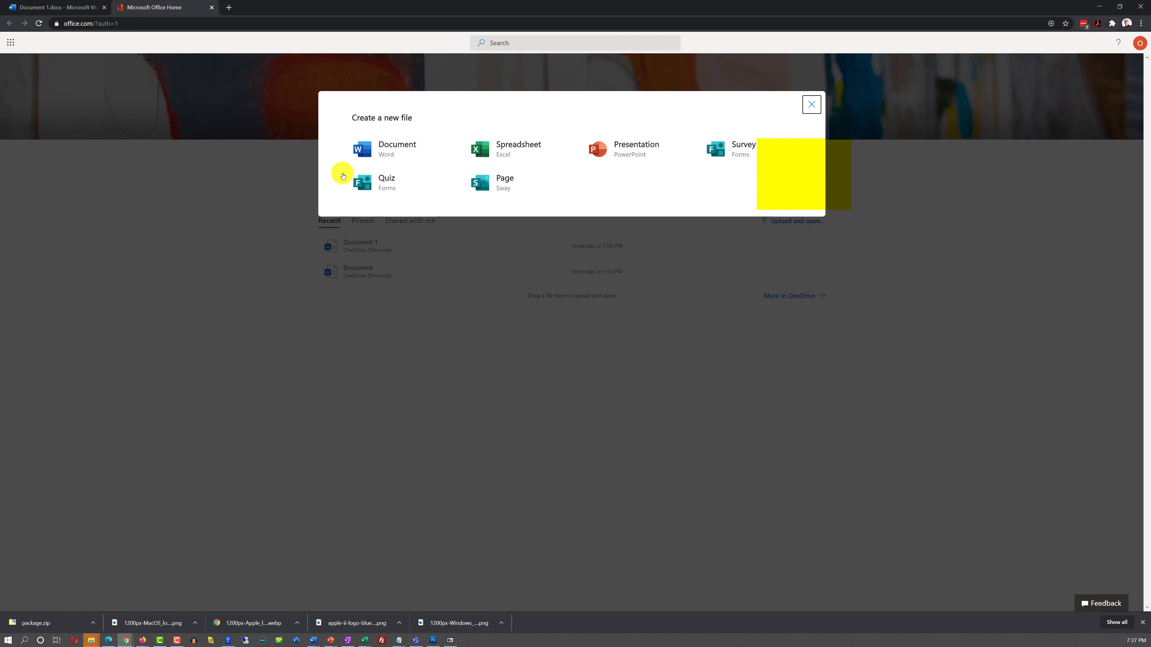
{"action": "left_click", "coordinate": [394, 153]}
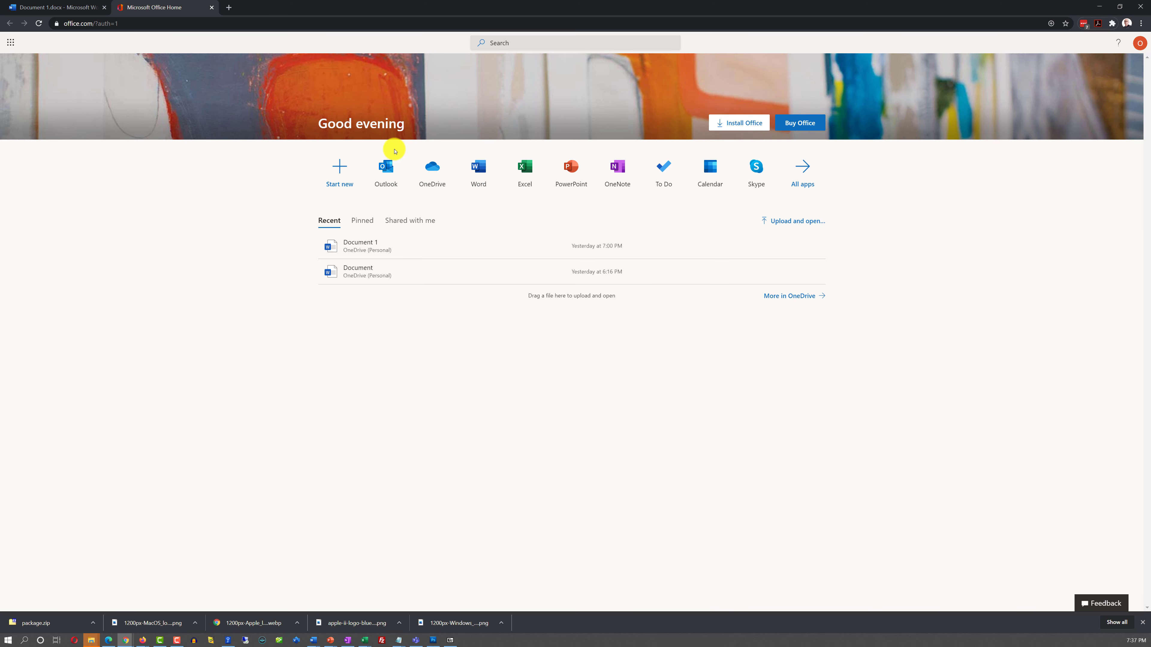
{"action": "left_click", "coordinate": [10, 23]}
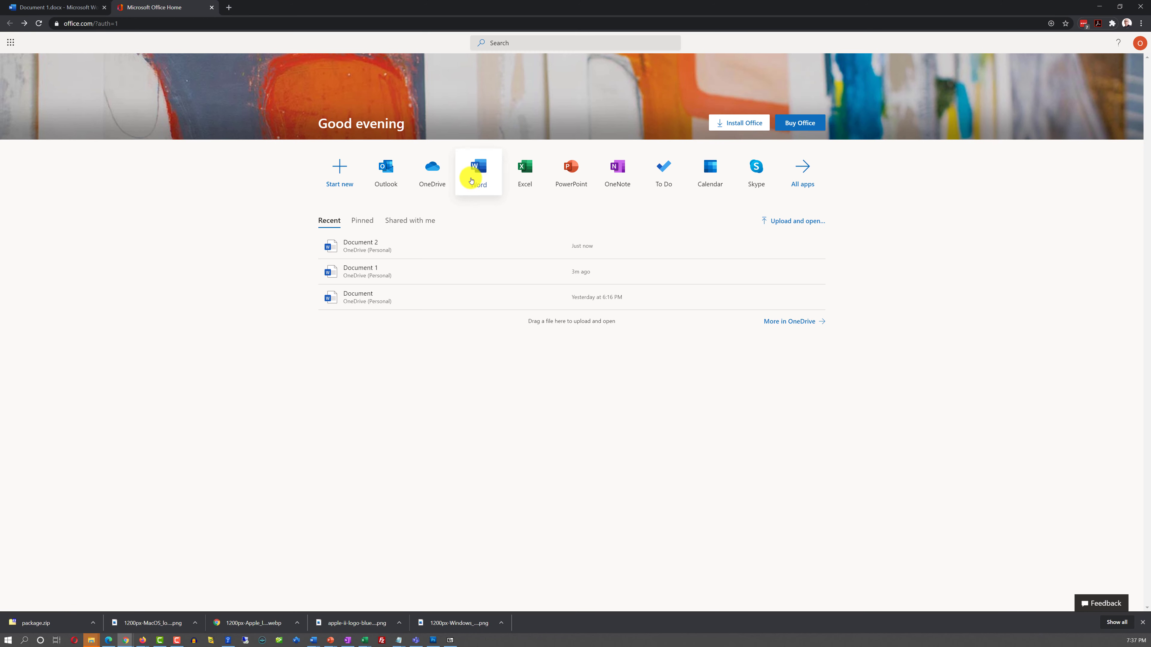
Create a new blank document from Word's own start page and return to that start page
{"action": "left_click", "coordinate": [480, 178]}
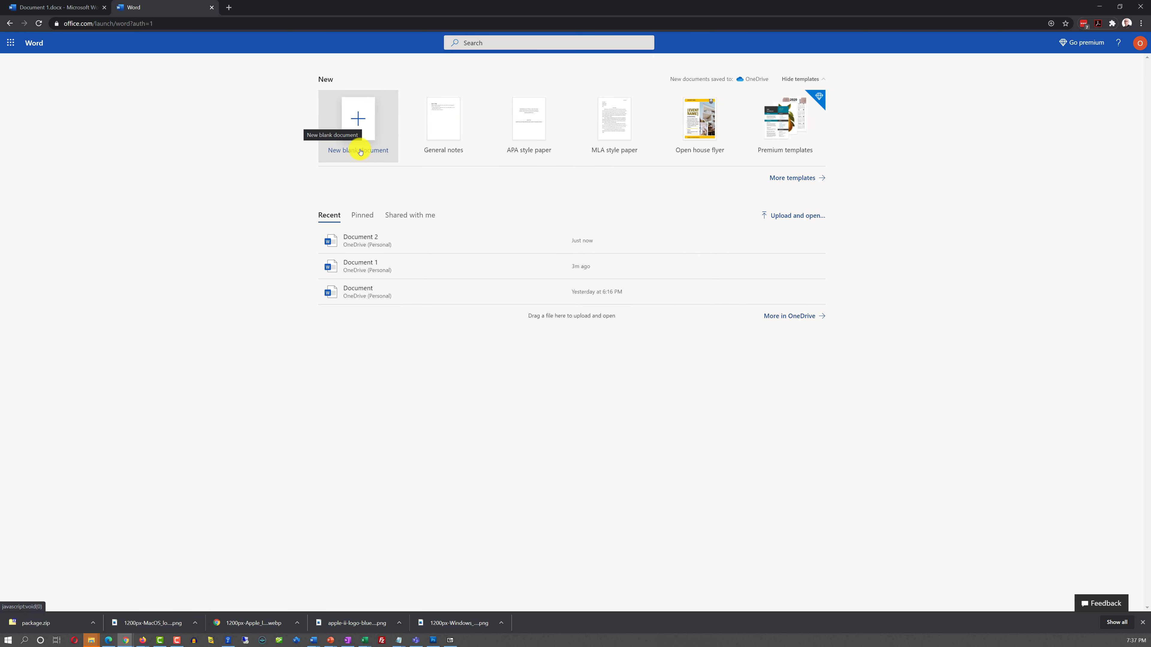
{"action": "left_click", "coordinate": [358, 127]}
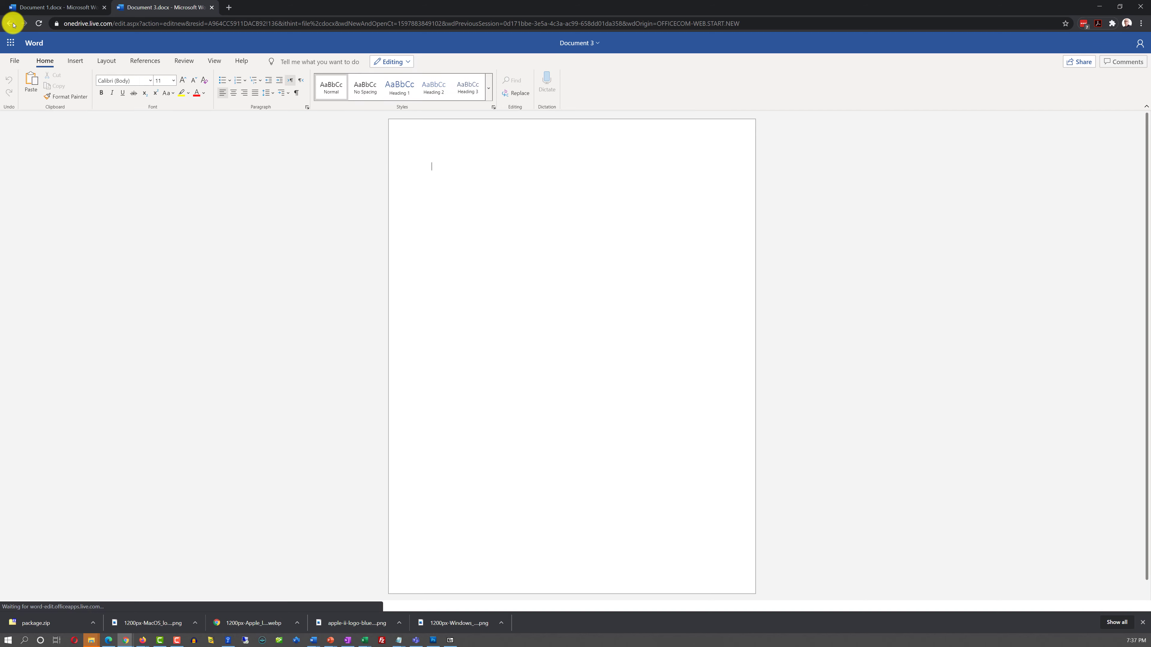
{"action": "left_click", "coordinate": [9, 23]}
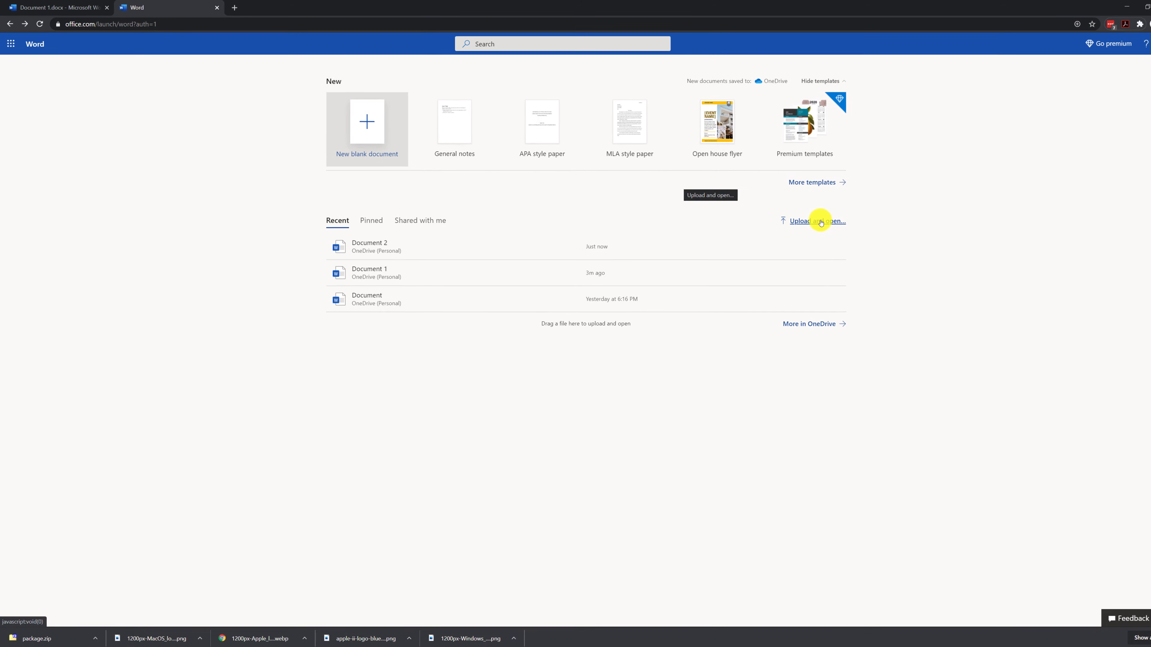
Upload and open the file Lab - Help Desk Tickets.docx from the Practice Labs folder in OneDrive
{"action": "left_click", "coordinate": [800, 220]}
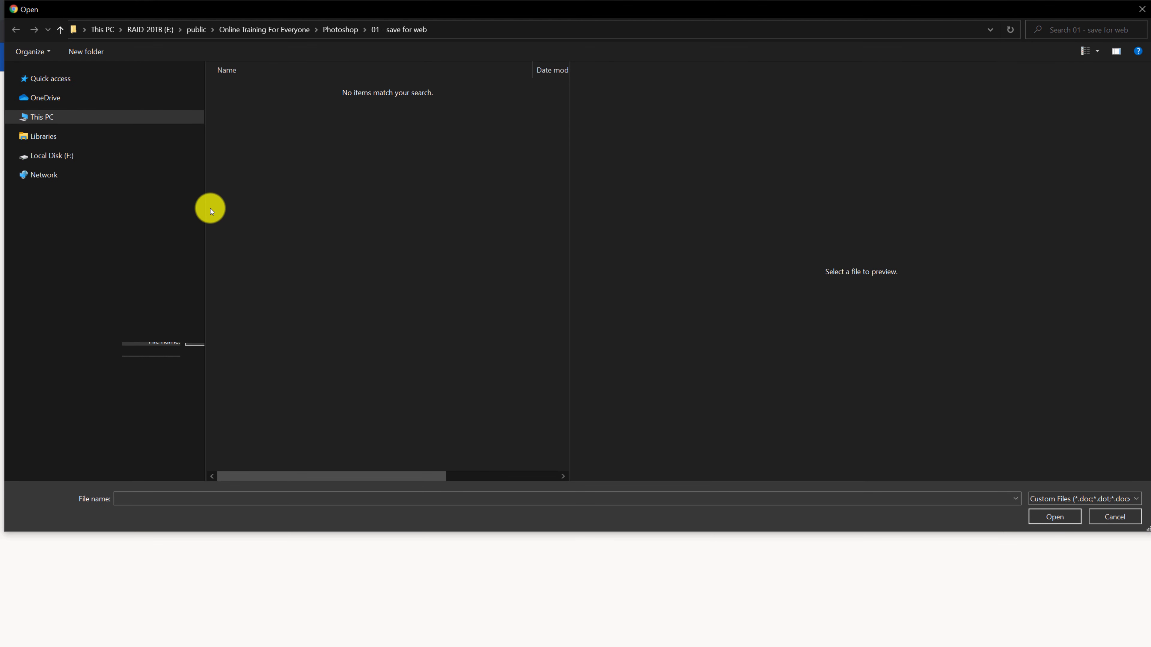
{"action": "left_click", "coordinate": [36, 101]}
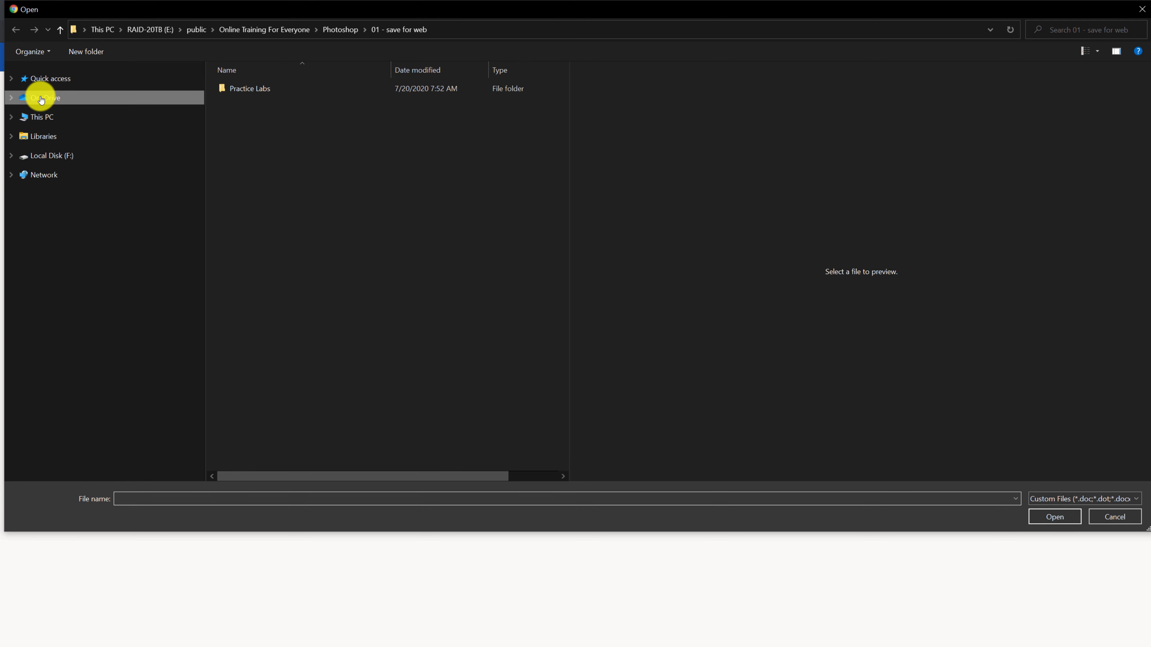
{"action": "double_click", "coordinate": [252, 89]}
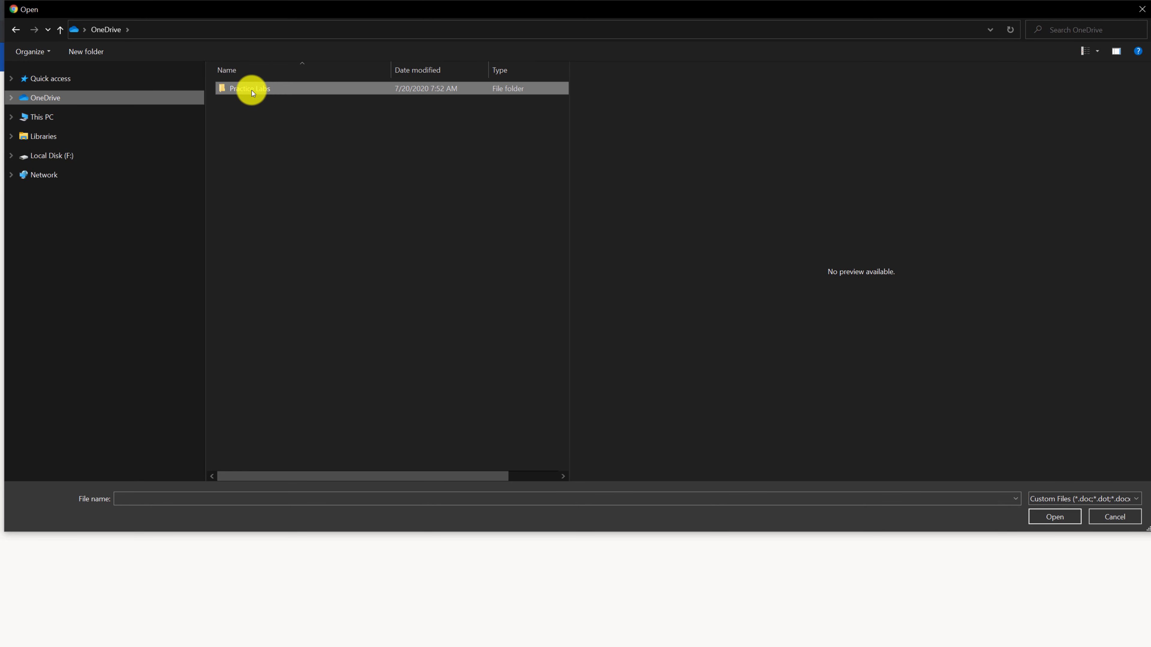
{"action": "left_click", "coordinate": [315, 102]}
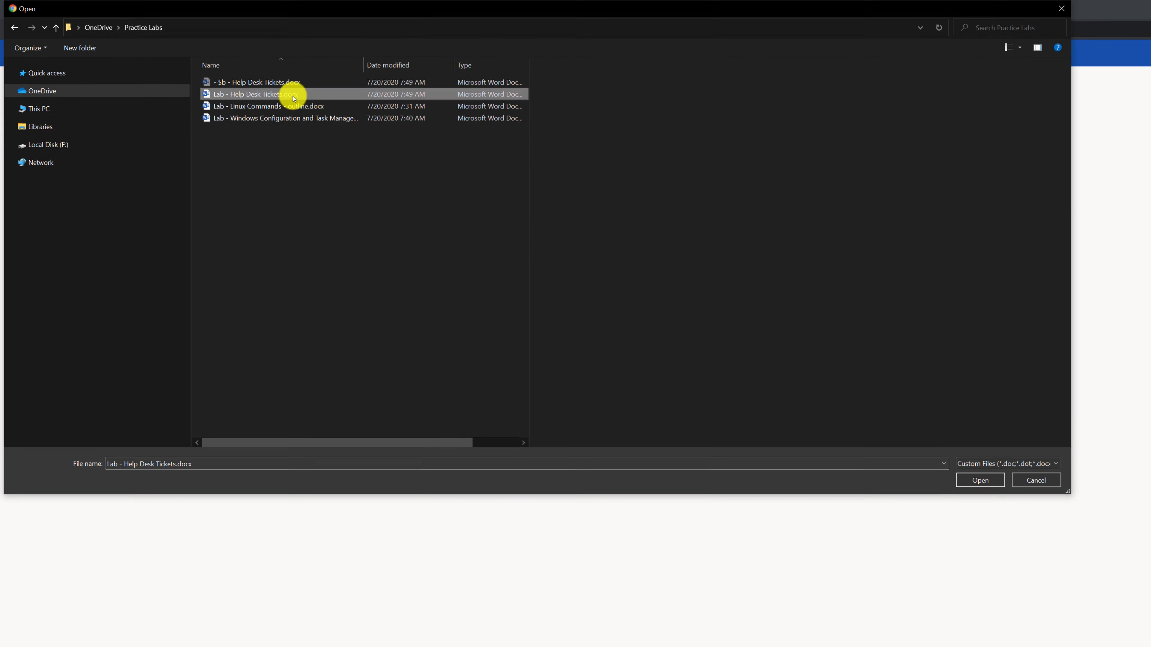
{"action": "left_click", "coordinate": [315, 103]}
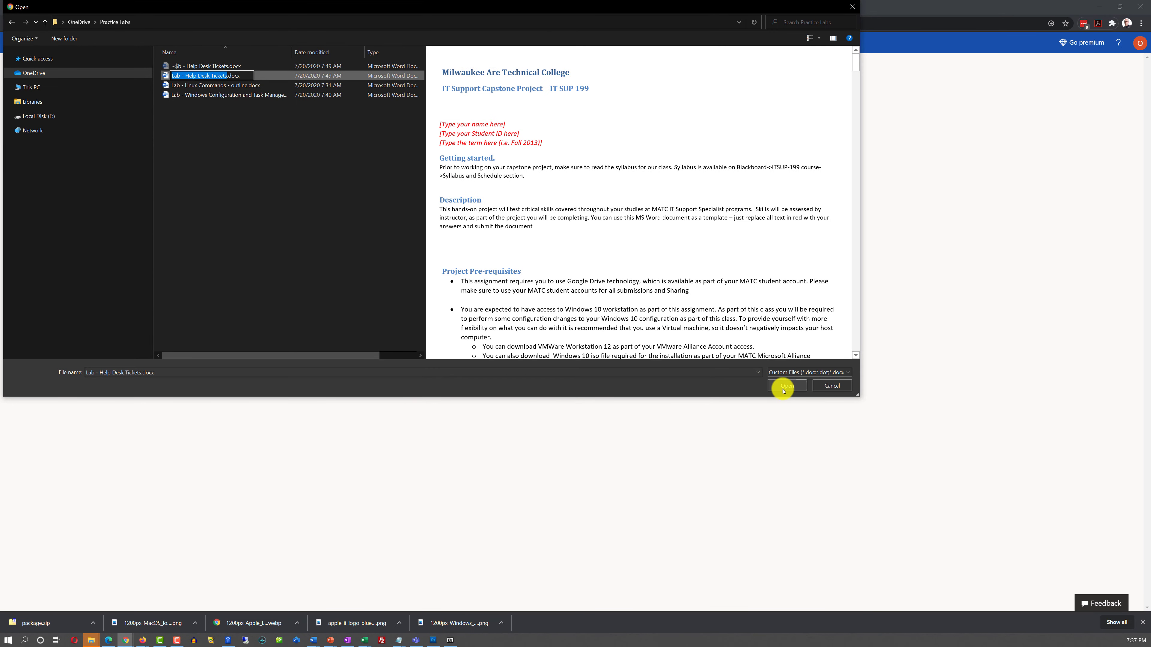
{"action": "left_click", "coordinate": [783, 390]}
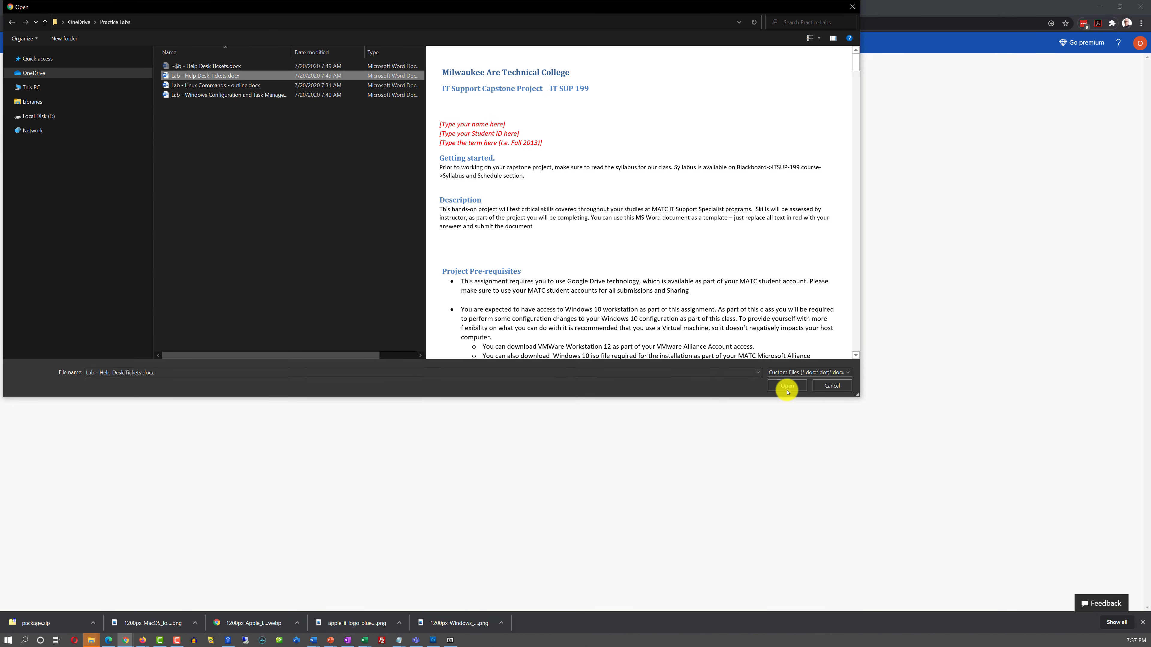
{"action": "left_click", "coordinate": [787, 389]}
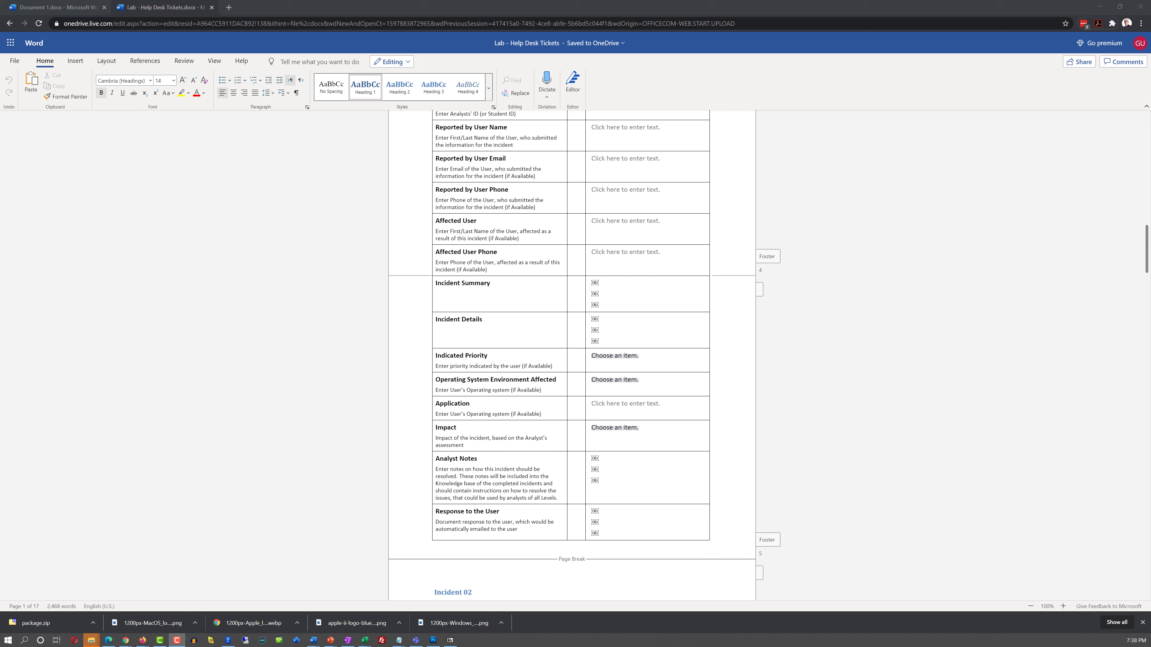
Leave the lab document, return to the Office home page and create another new Word document
{"action": "left_click", "coordinate": [10, 23]}
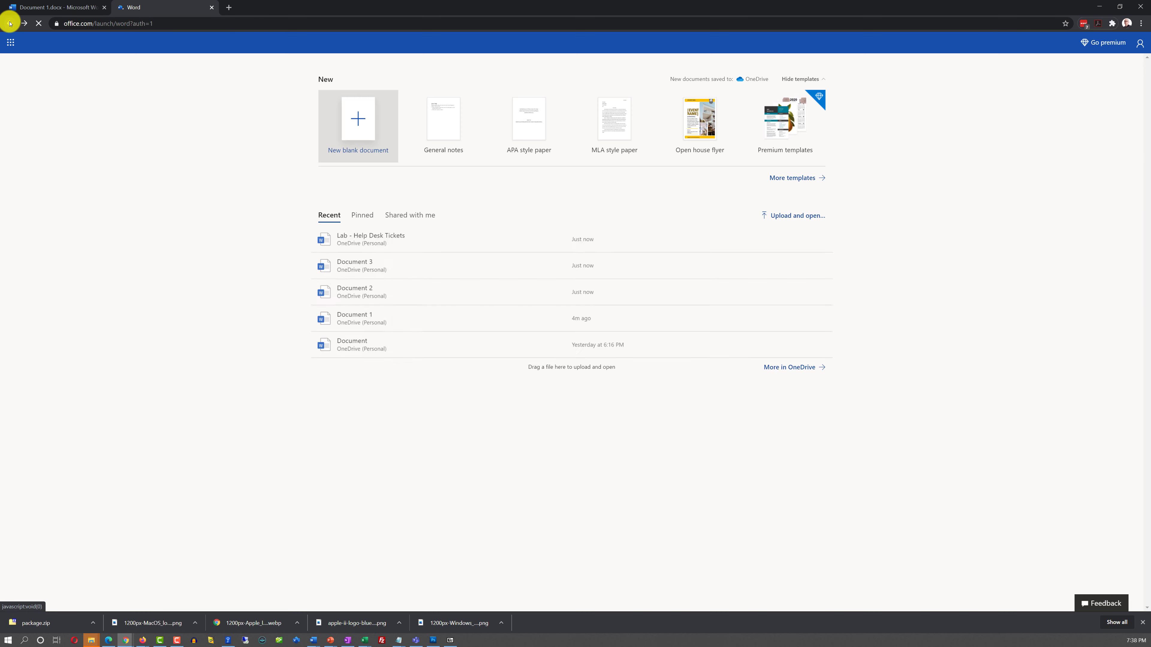
{"action": "left_click", "coordinate": [9, 23]}
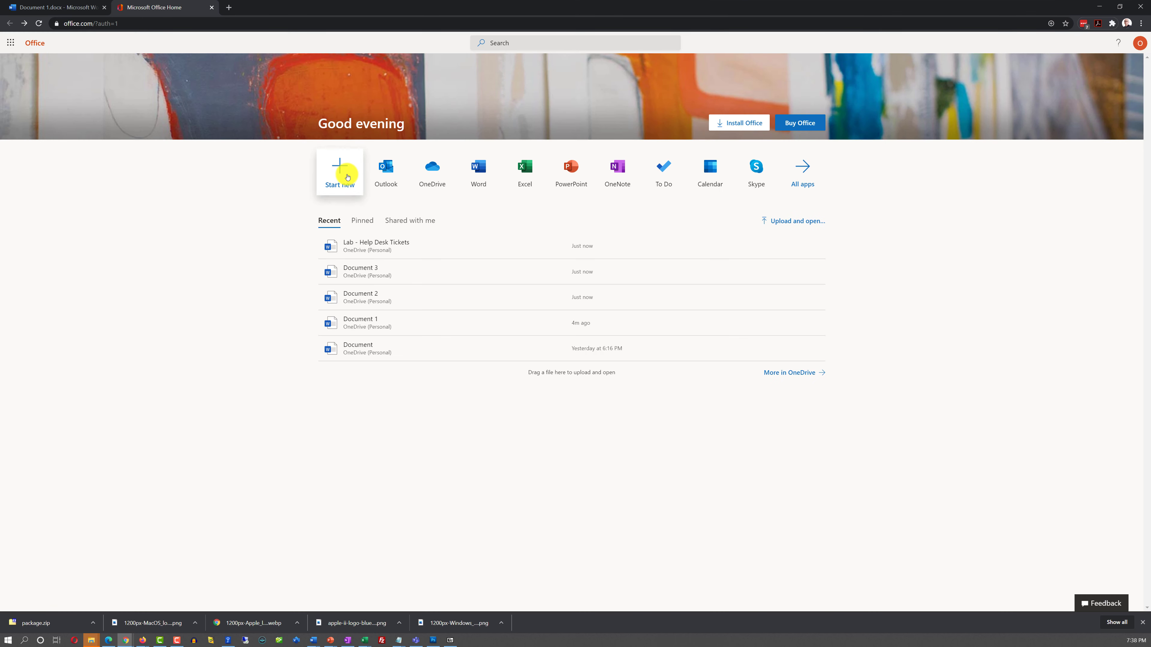
{"action": "left_click", "coordinate": [336, 170]}
{"action": "left_click", "coordinate": [397, 155]}
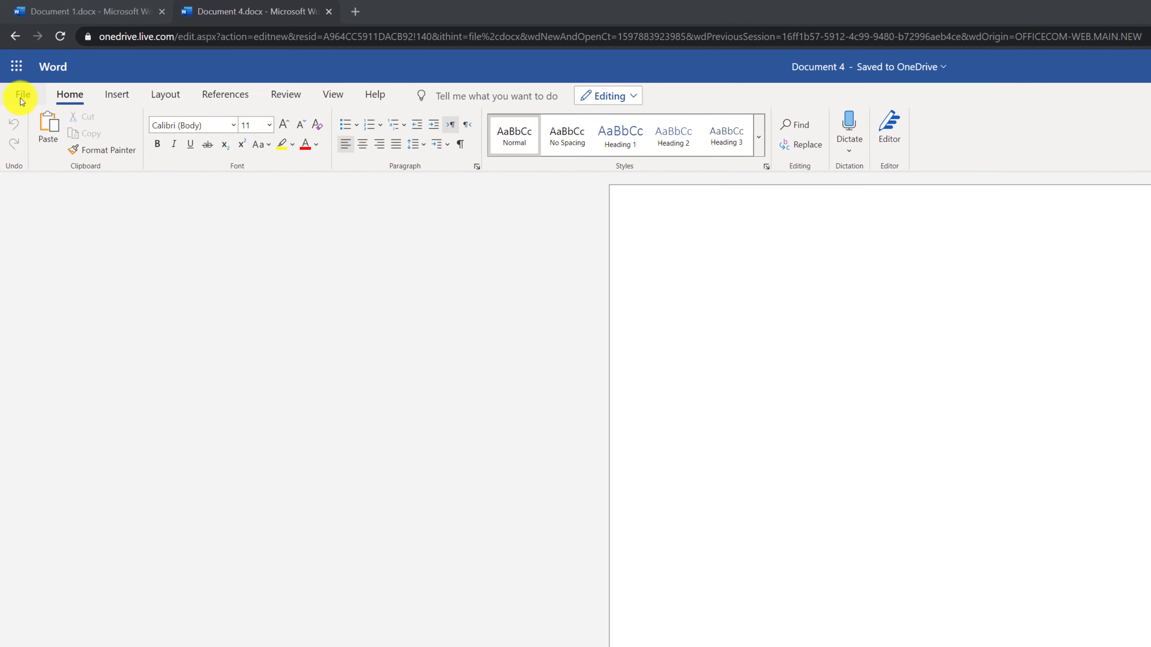
Look through the command groups for file, home, insert, layout, references, review, view and help in the blank document
{"action": "left_click", "coordinate": [21, 100]}
{"action": "left_click", "coordinate": [18, 82]}
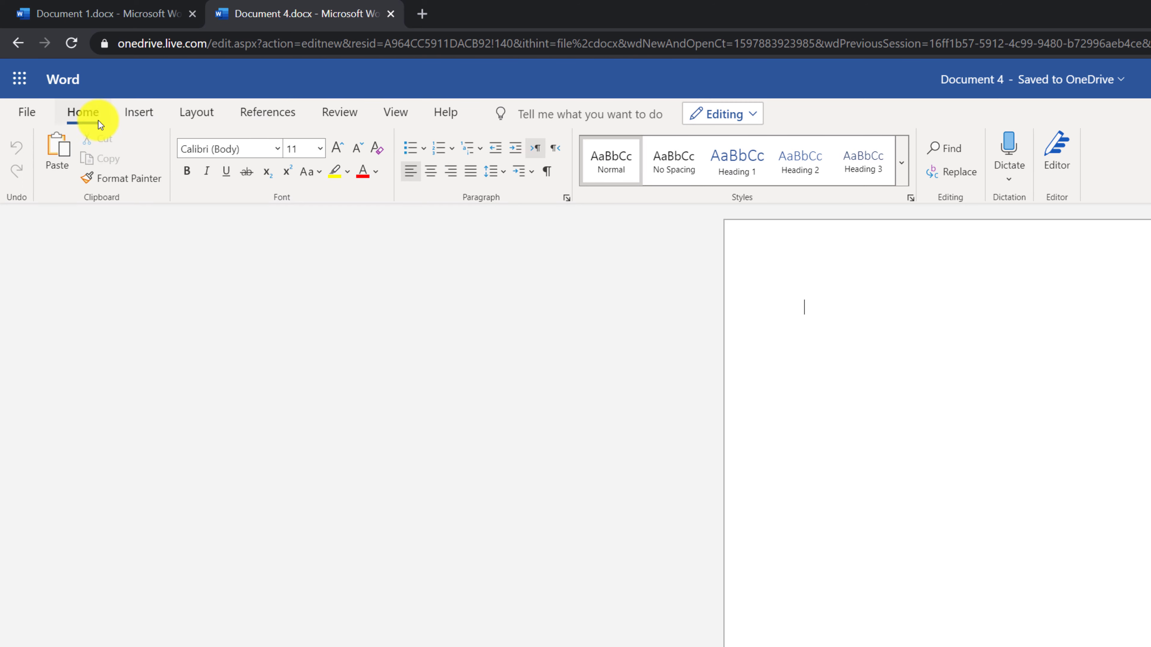
{"action": "left_click", "coordinate": [143, 112]}
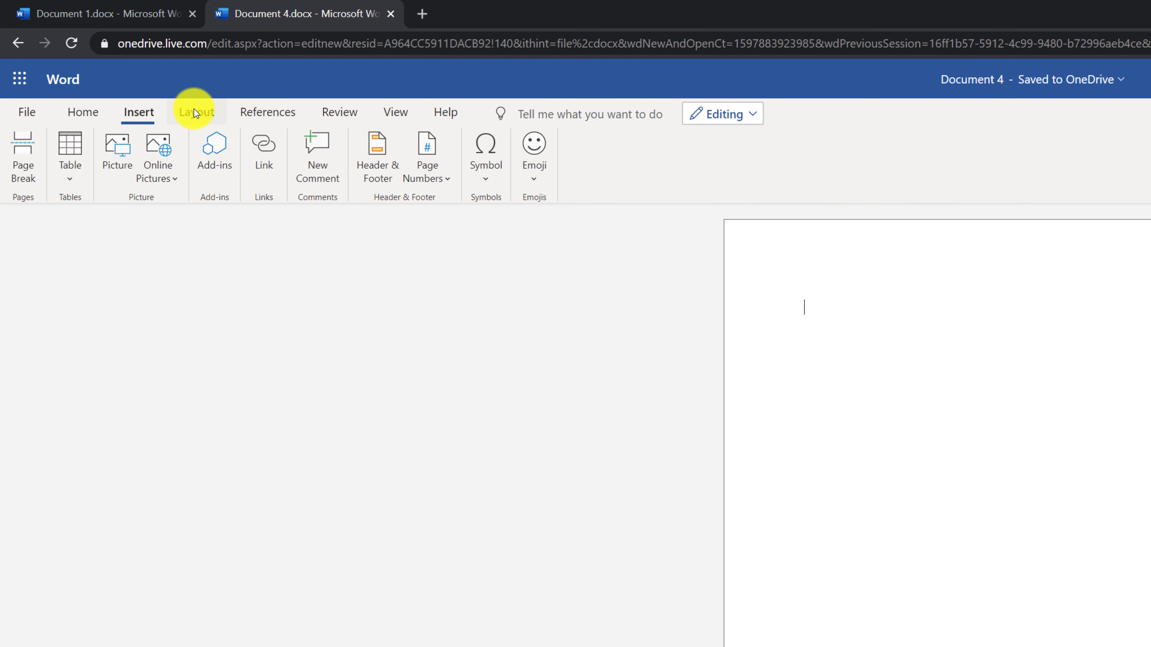
{"action": "left_click", "coordinate": [197, 111]}
{"action": "left_click", "coordinate": [265, 114]}
{"action": "left_click", "coordinate": [344, 113]}
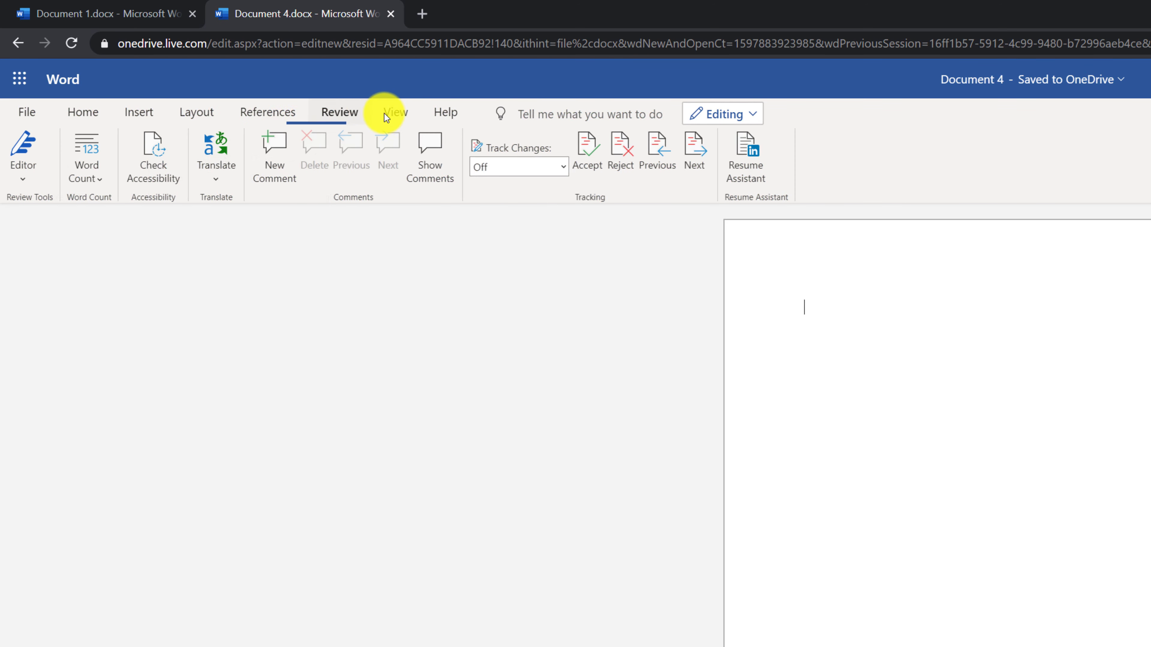
{"action": "left_click", "coordinate": [393, 114]}
{"action": "left_click", "coordinate": [449, 113]}
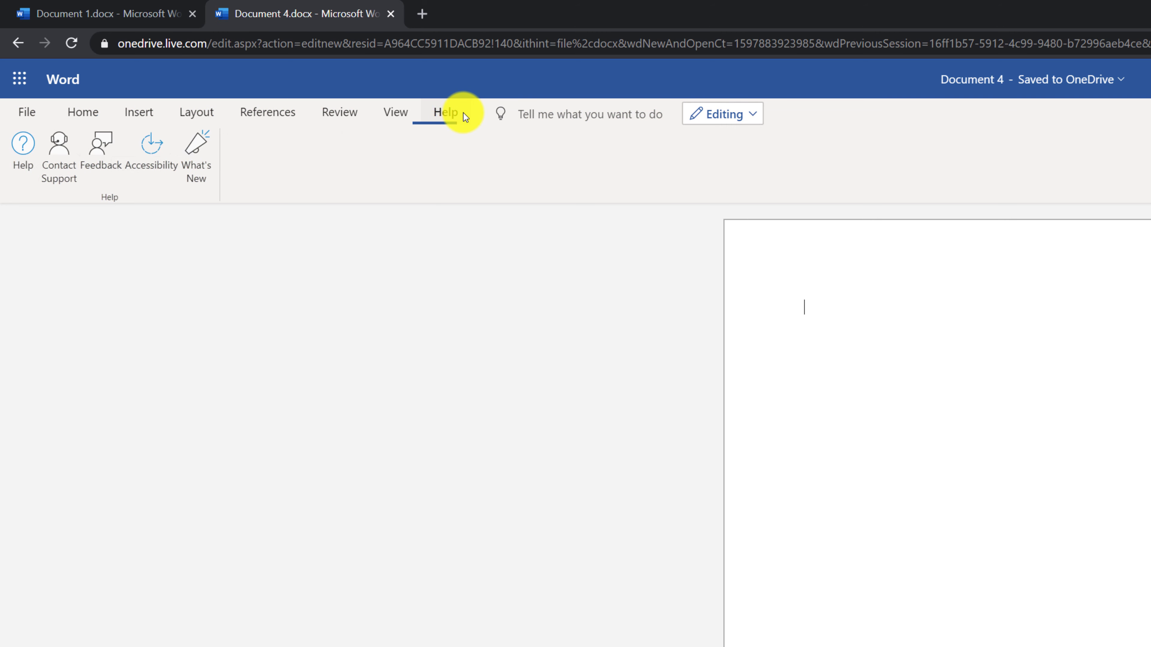
{"action": "left_click", "coordinate": [90, 111]}
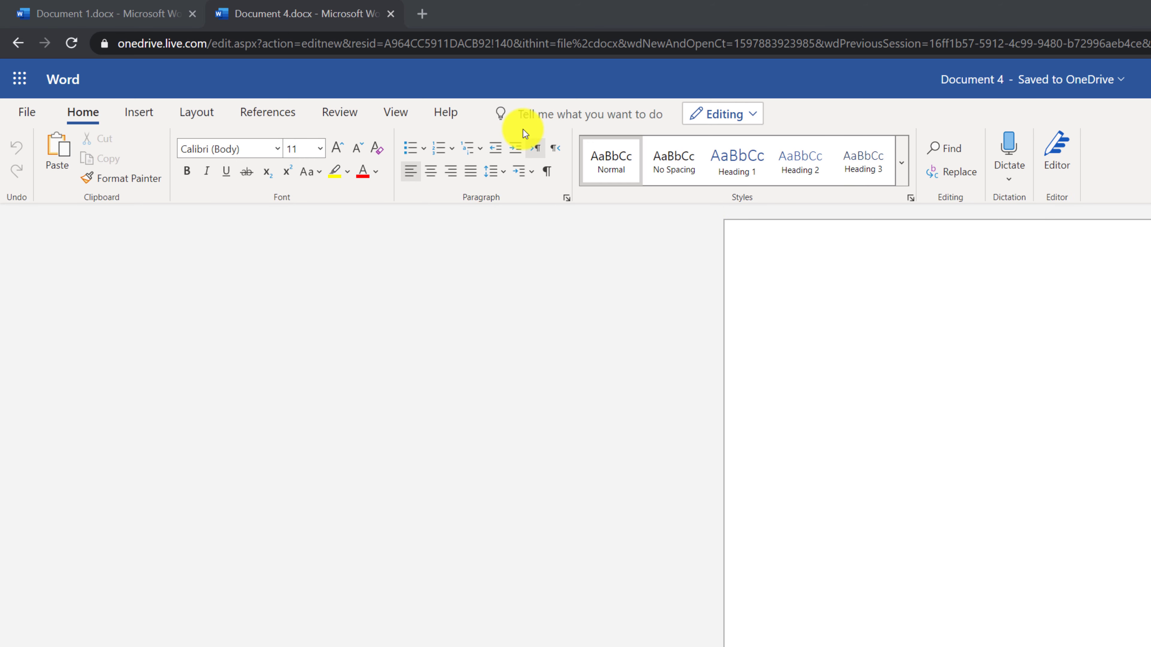
{"action": "left_click", "coordinate": [139, 112]}
{"action": "left_click", "coordinate": [199, 112]}
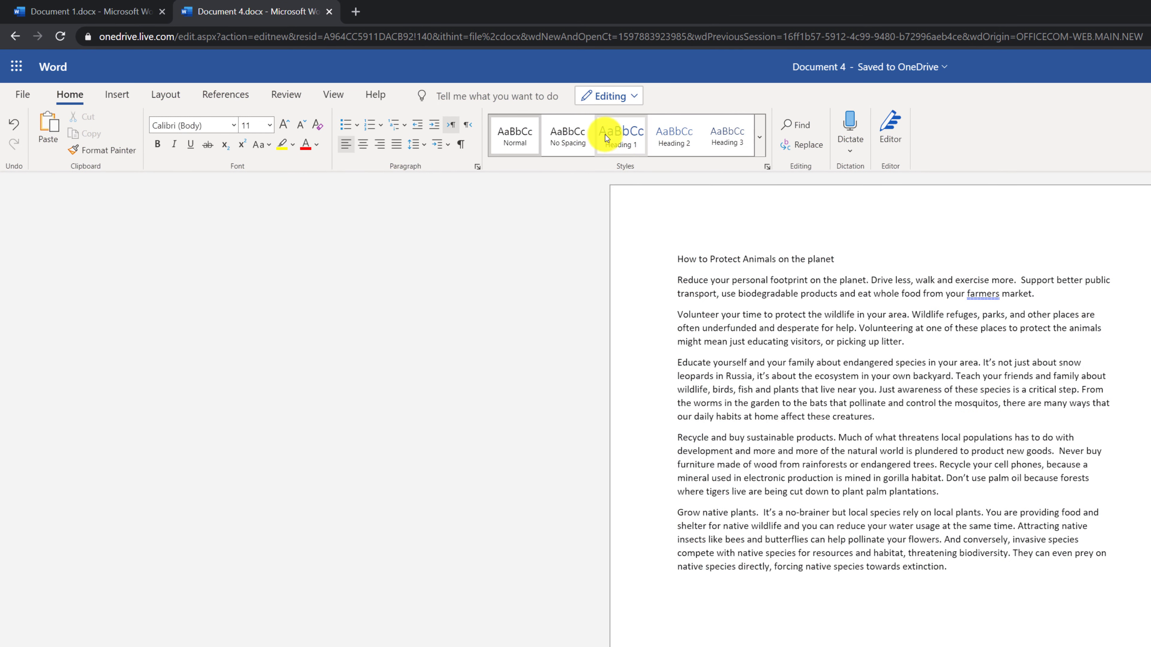
Apply the Heading 1 style to the title line "How to Protect Animals on the planet"
{"action": "left_click", "coordinate": [620, 146]}
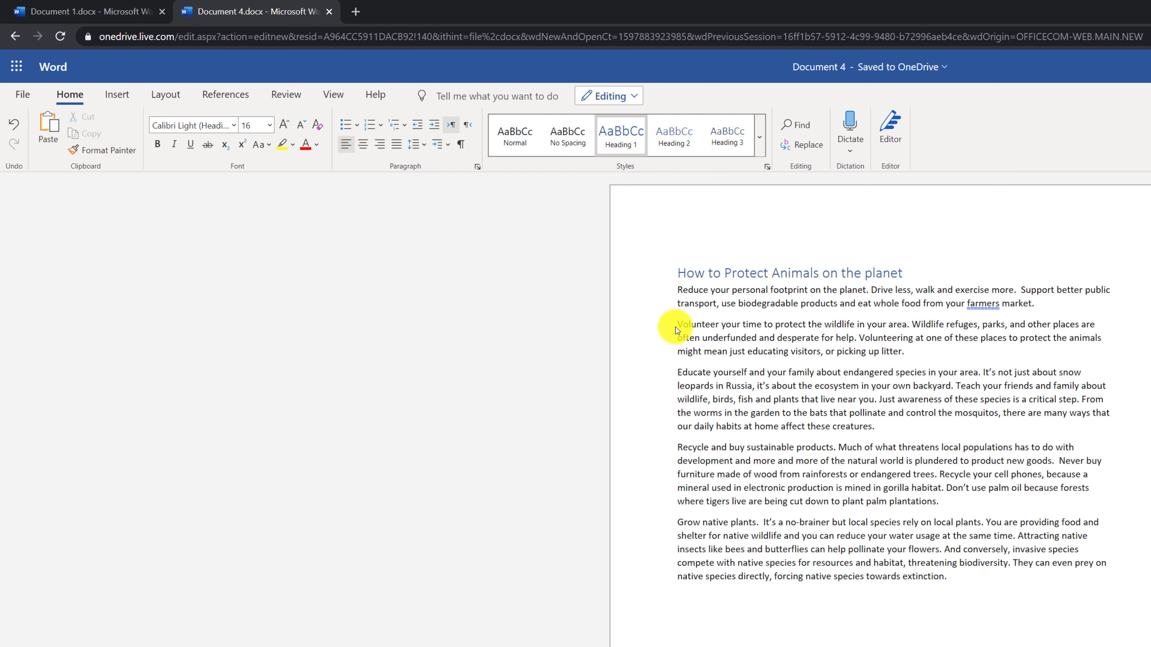
Make the first body paragraph bold and underlined, trying italic on it and turning the italic off again
{"action": "left_click_drag", "start_coordinate": [680, 290], "coordinate": [1042, 306]}
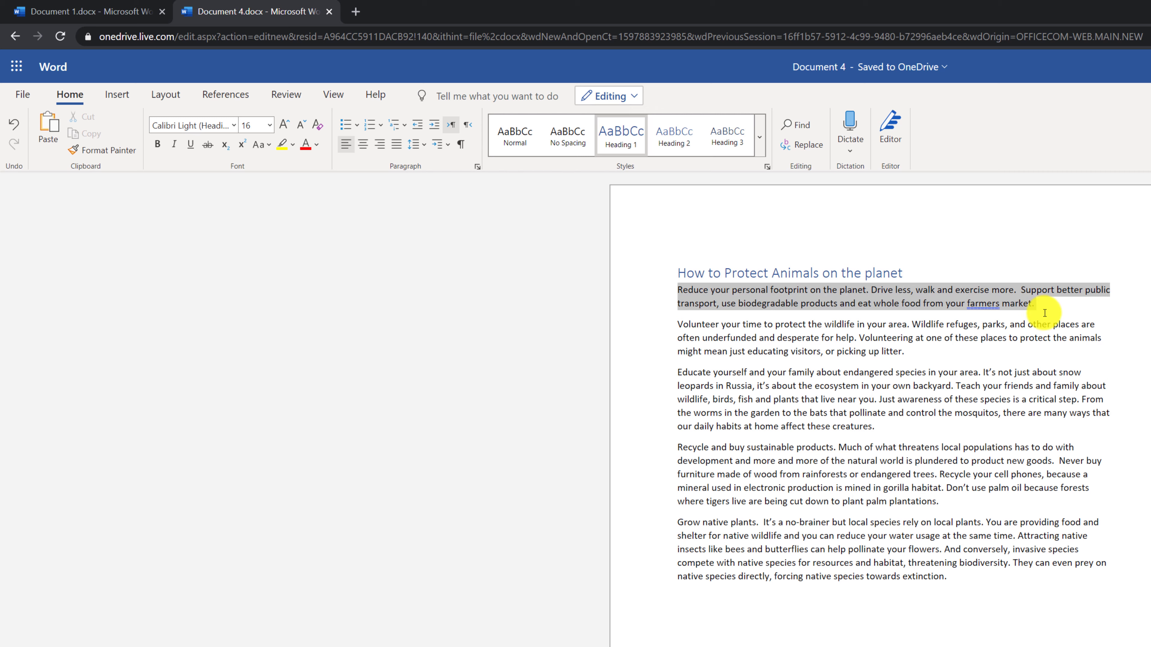
{"action": "left_click", "coordinate": [157, 146]}
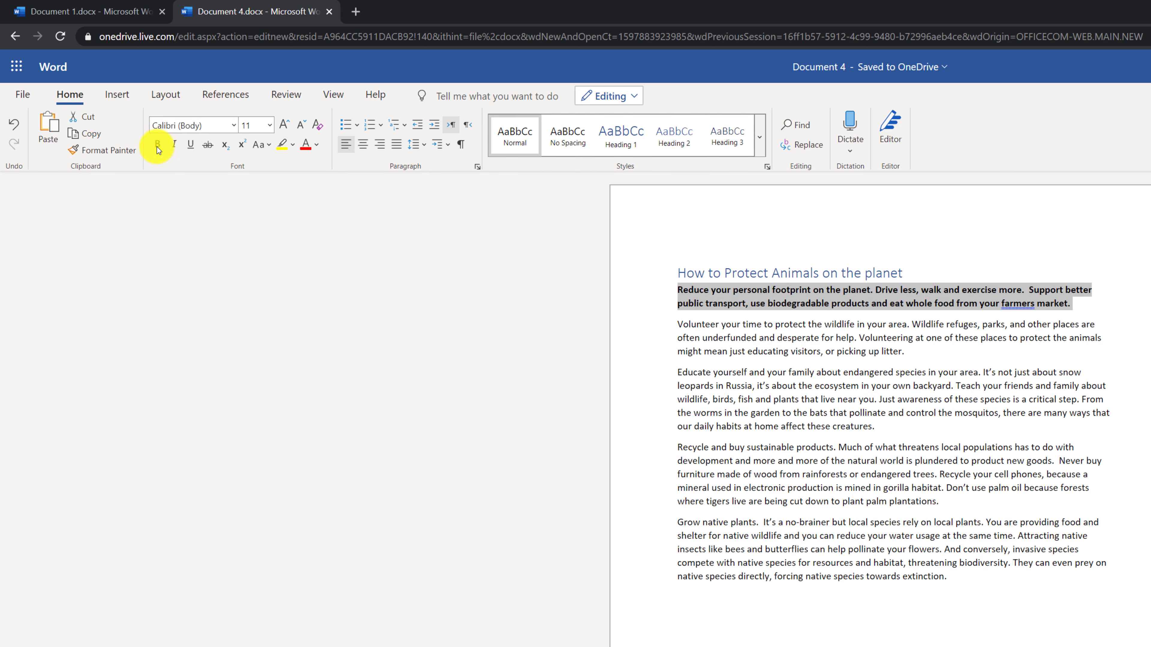
{"action": "left_click", "coordinate": [176, 146]}
{"action": "left_click", "coordinate": [191, 144]}
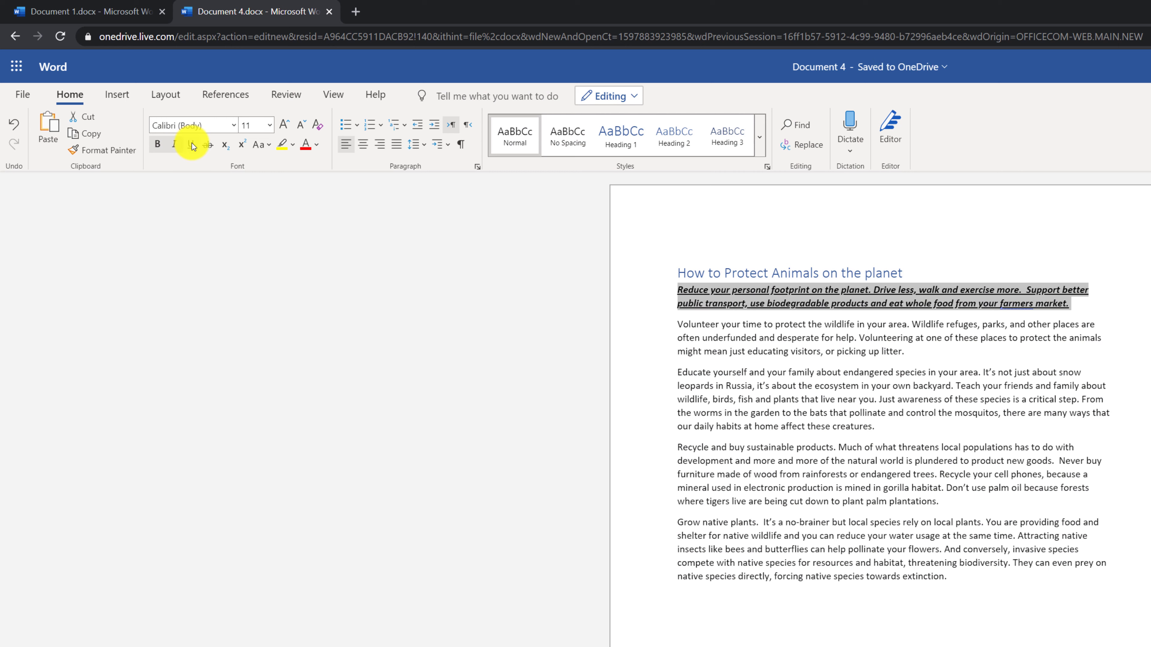
{"action": "left_click", "coordinate": [176, 144]}
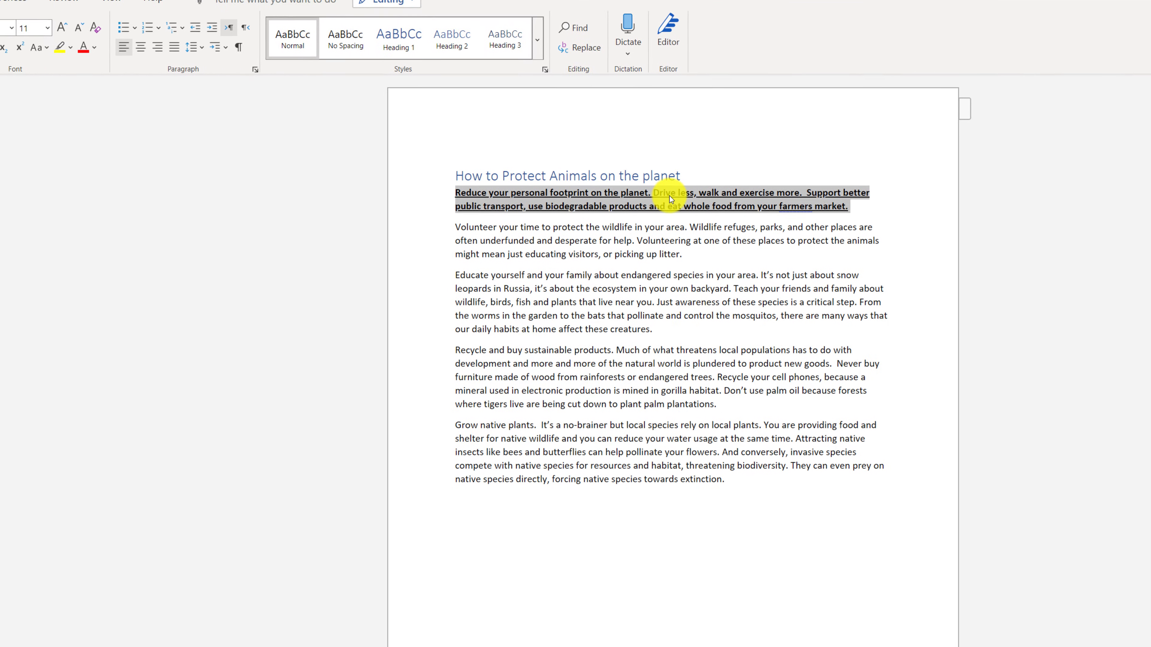
Remove the underline and bold formatting from the first body paragraph
{"action": "right_click", "coordinate": [669, 196]}
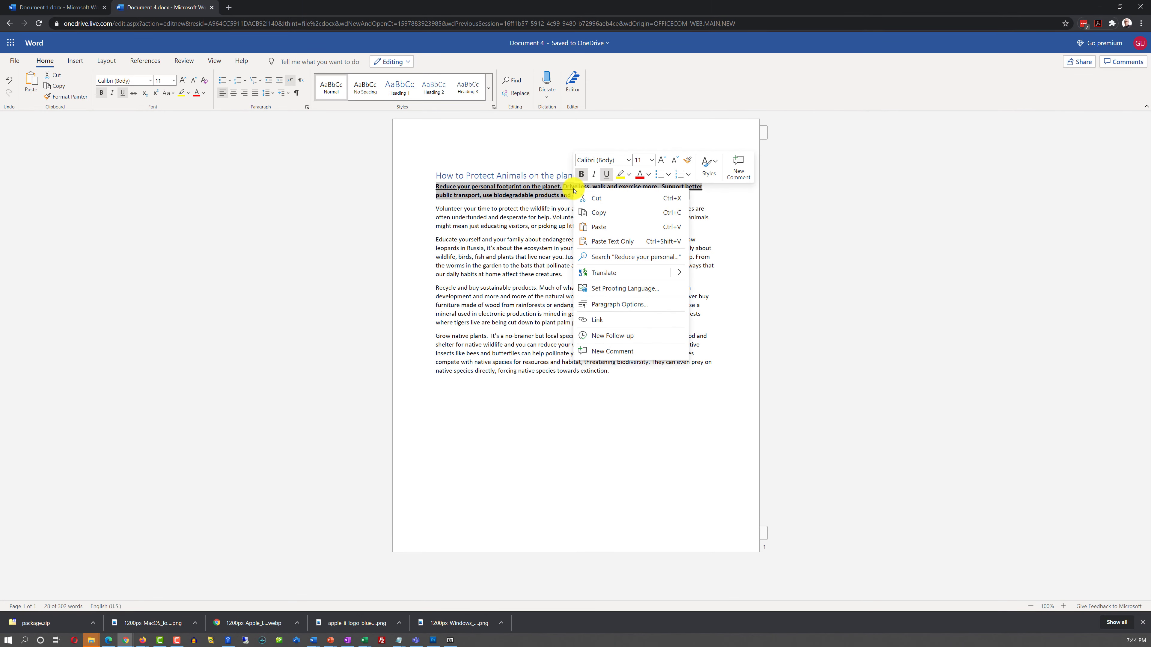
{"action": "left_click", "coordinate": [605, 167]}
{"action": "left_click", "coordinate": [579, 168]}
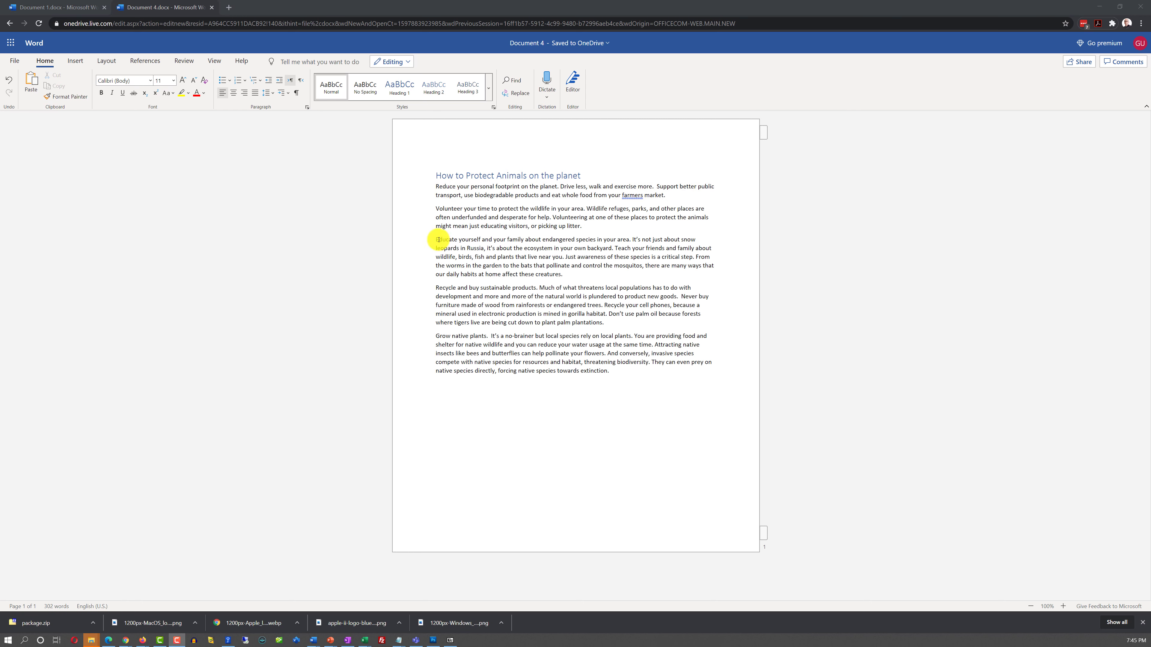
Copy the paragraph beginning "Educate yourself and your family" and place the insertion point at the end of the last paragraph
{"action": "left_click_drag", "start_coordinate": [436, 239], "coordinate": [605, 276]}
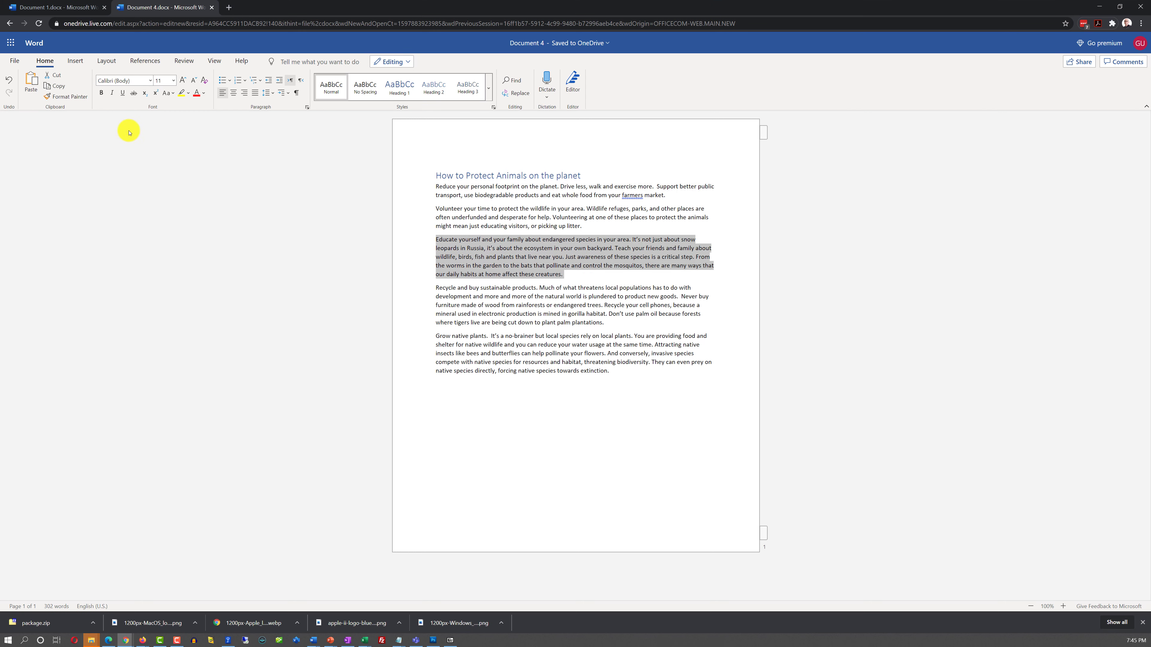
{"action": "left_click", "coordinate": [59, 86]}
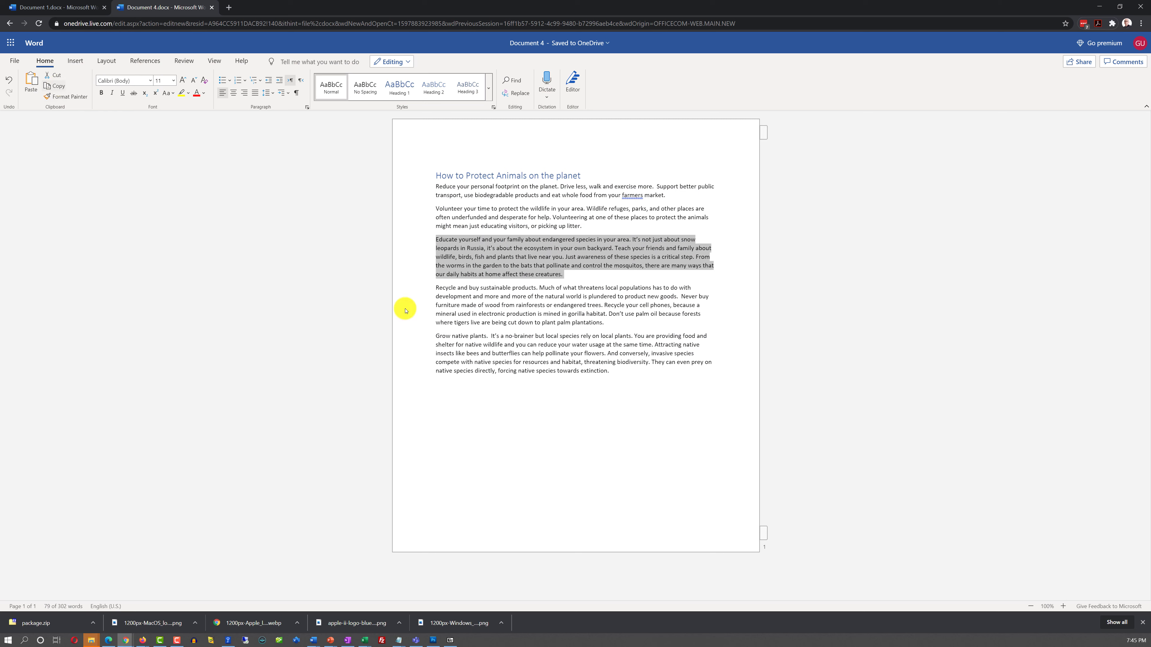
{"action": "left_click", "coordinate": [619, 373]}
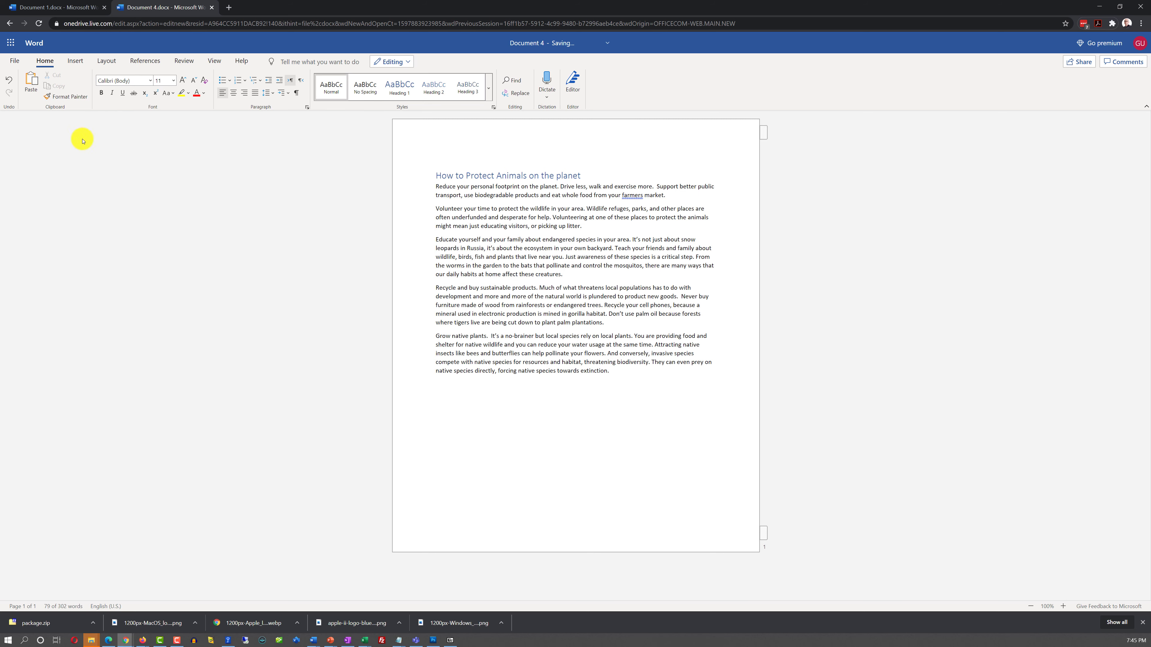
Install the "Office - Enable Copy and Paste" extension from the Chrome Web Store, and paste the copied paragraph at the document's end
{"action": "left_click", "coordinate": [31, 81]}
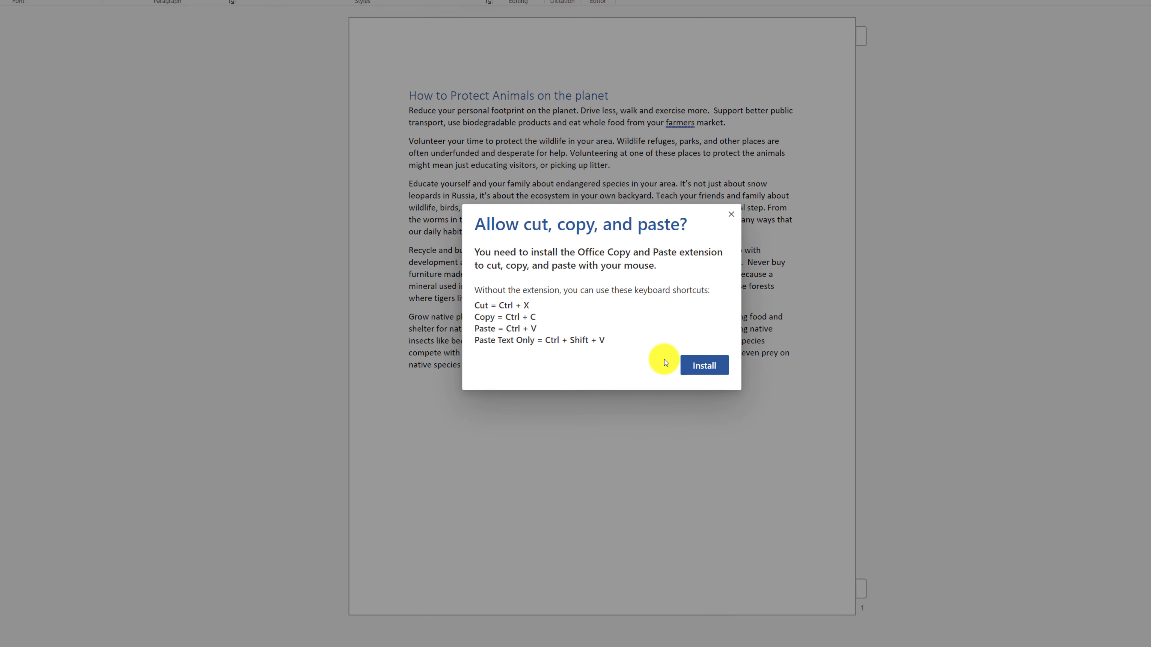
{"action": "left_click", "coordinate": [704, 366]}
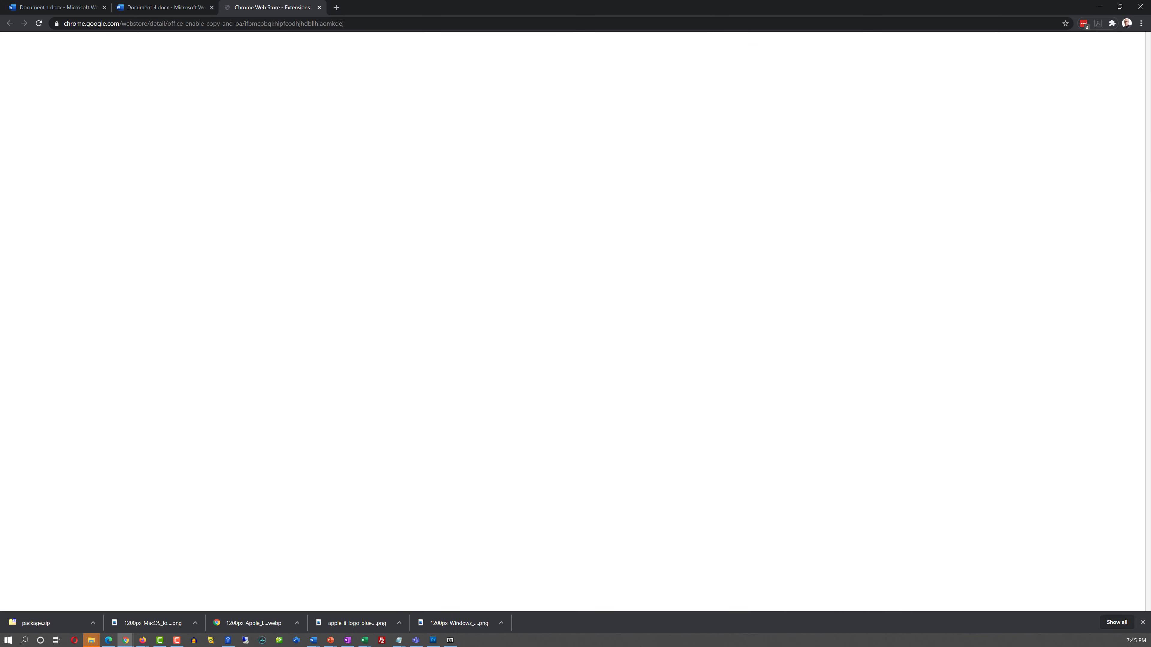
{"action": "left_click", "coordinate": [752, 109]}
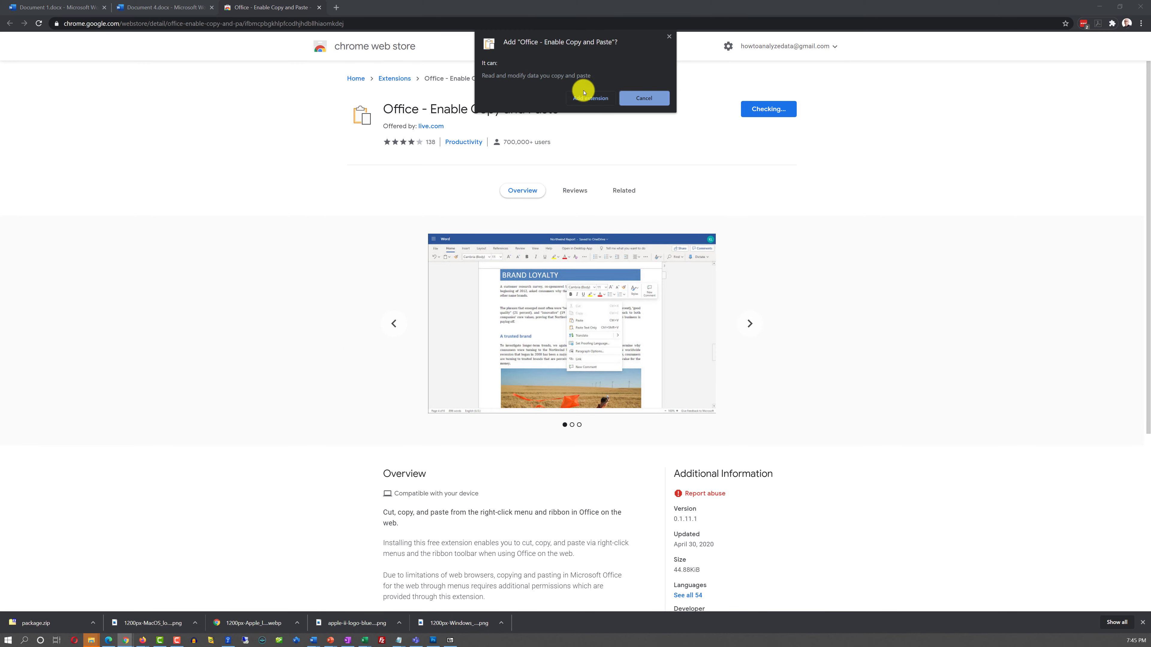
{"action": "left_click", "coordinate": [590, 95]}
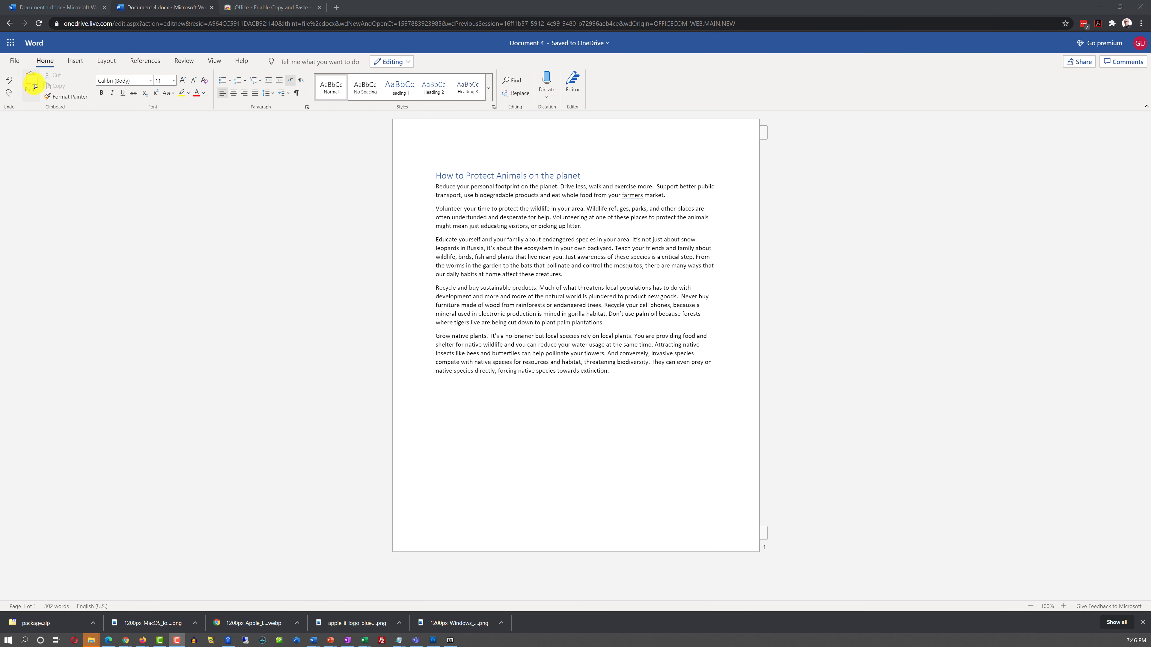
{"action": "left_click", "coordinate": [34, 85]}
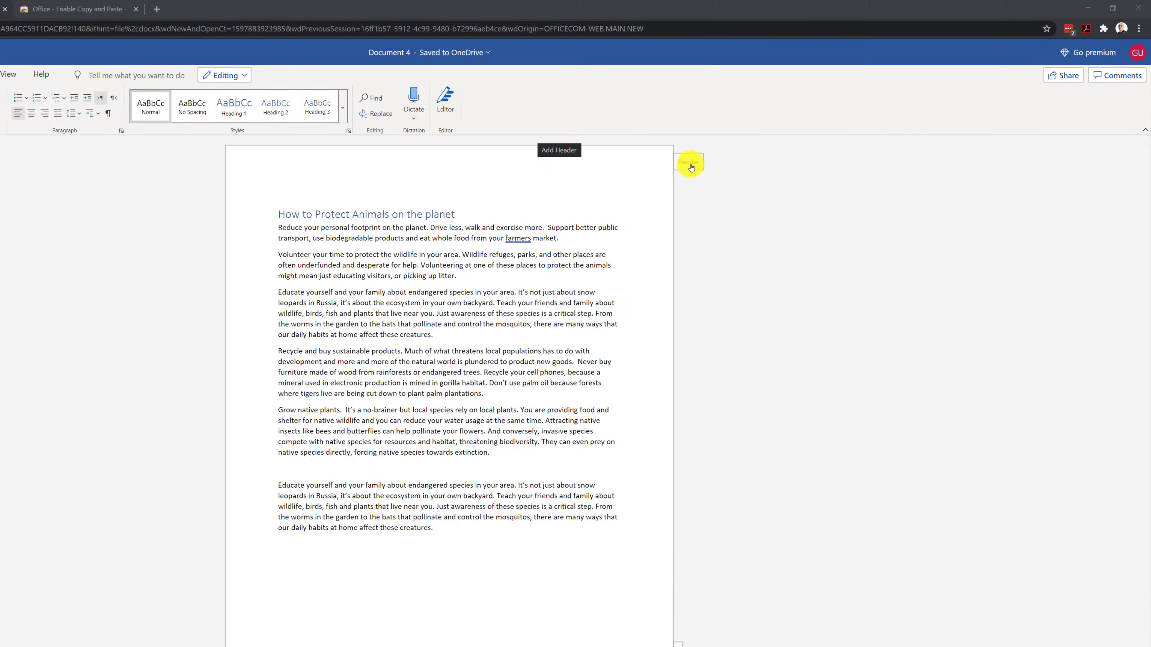
Add a page header with "August 31" in its first cell and "Protecting the environment" in its middle cell
{"action": "left_click", "coordinate": [690, 164]}
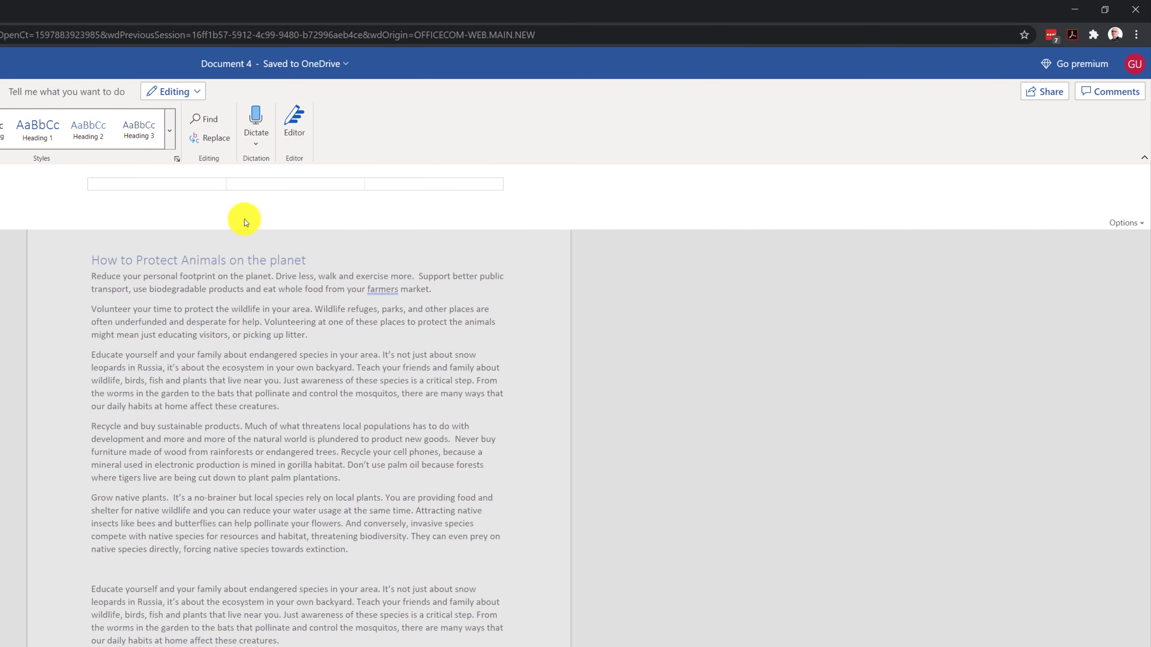
{"action": "left_click", "coordinate": [97, 186]}
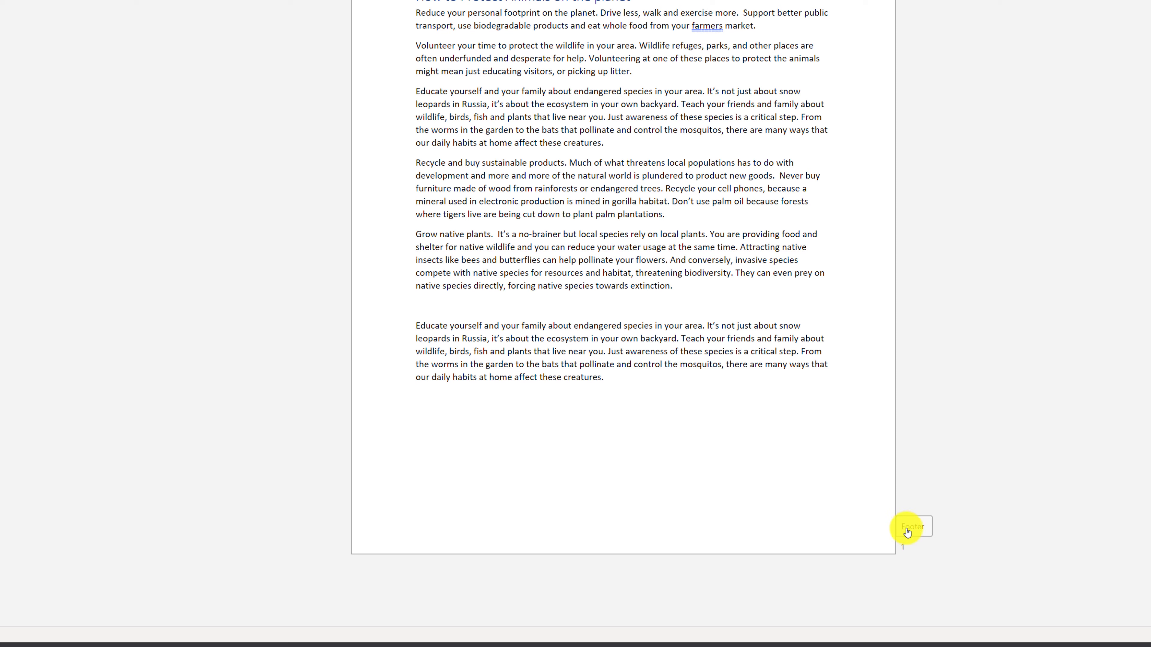
Add page numbers centred in the footer, without a page count, and return to the document body
{"action": "left_click", "coordinate": [914, 530]}
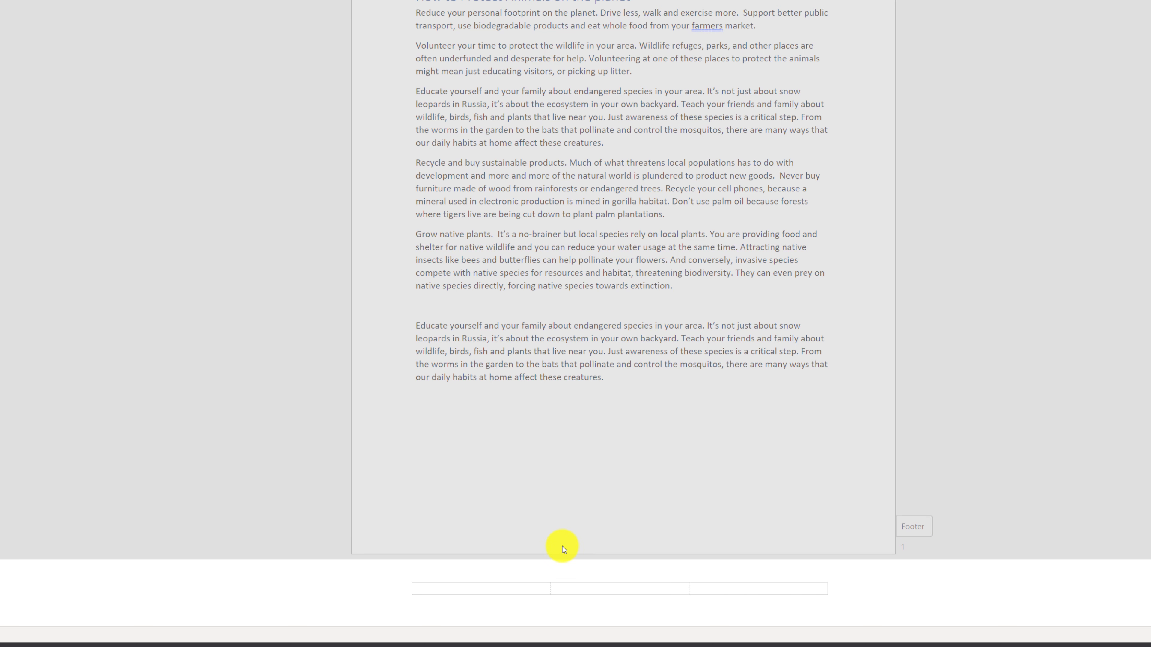
{"action": "left_click", "coordinate": [592, 589]}
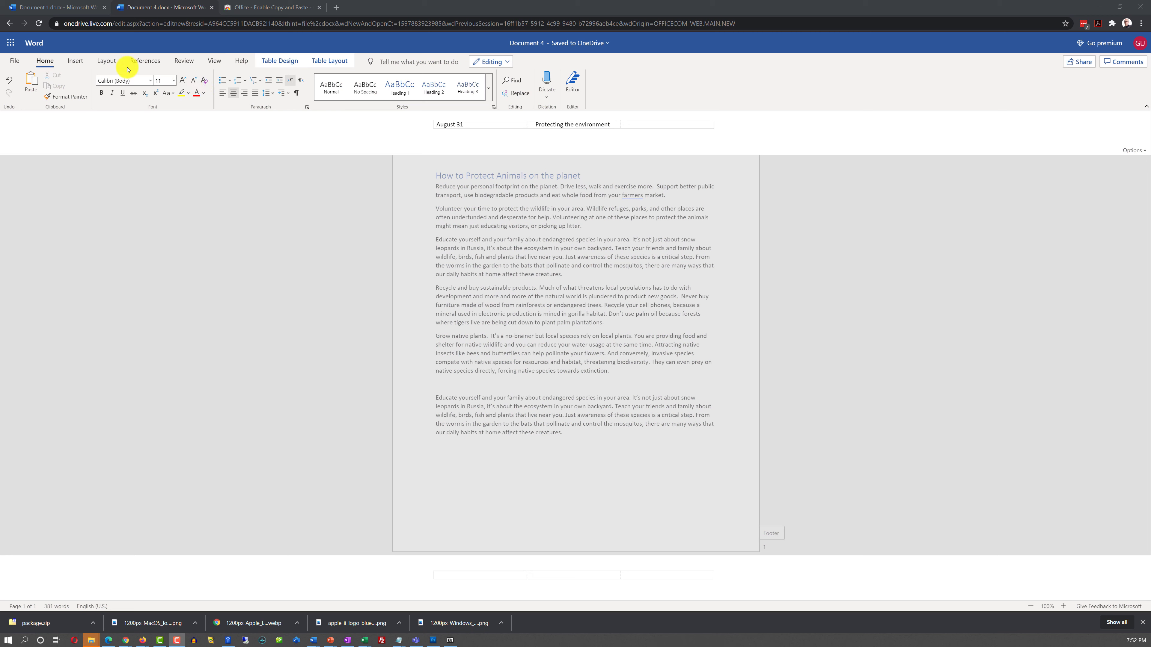
{"action": "left_click", "coordinate": [76, 62]}
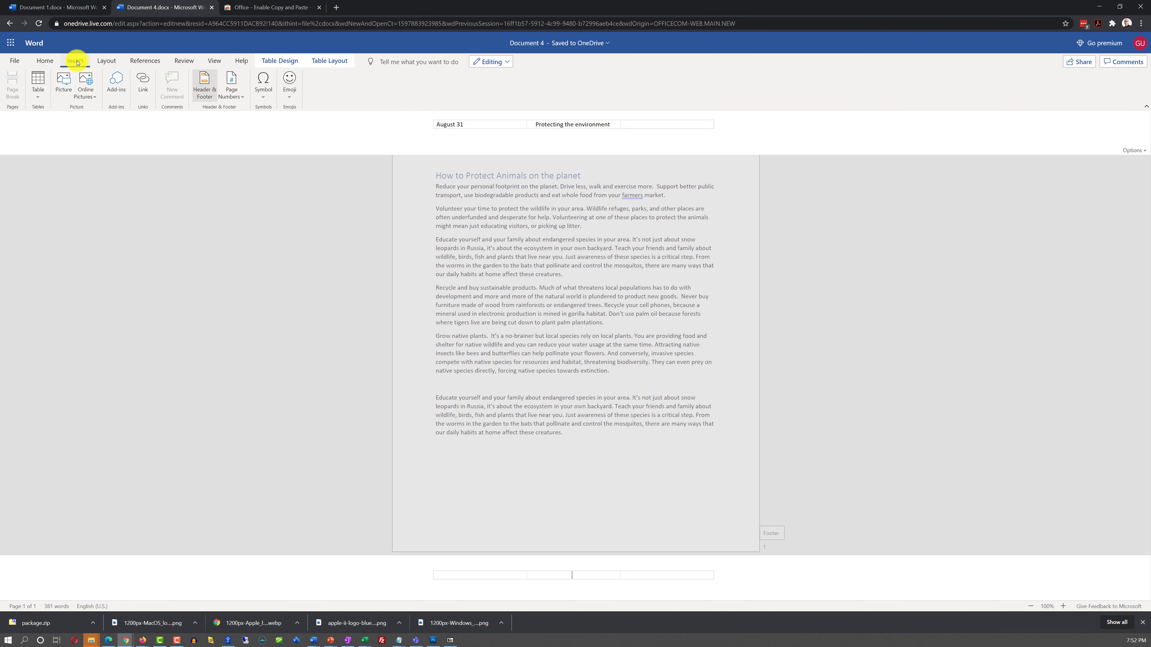
{"action": "left_click", "coordinate": [231, 93]}
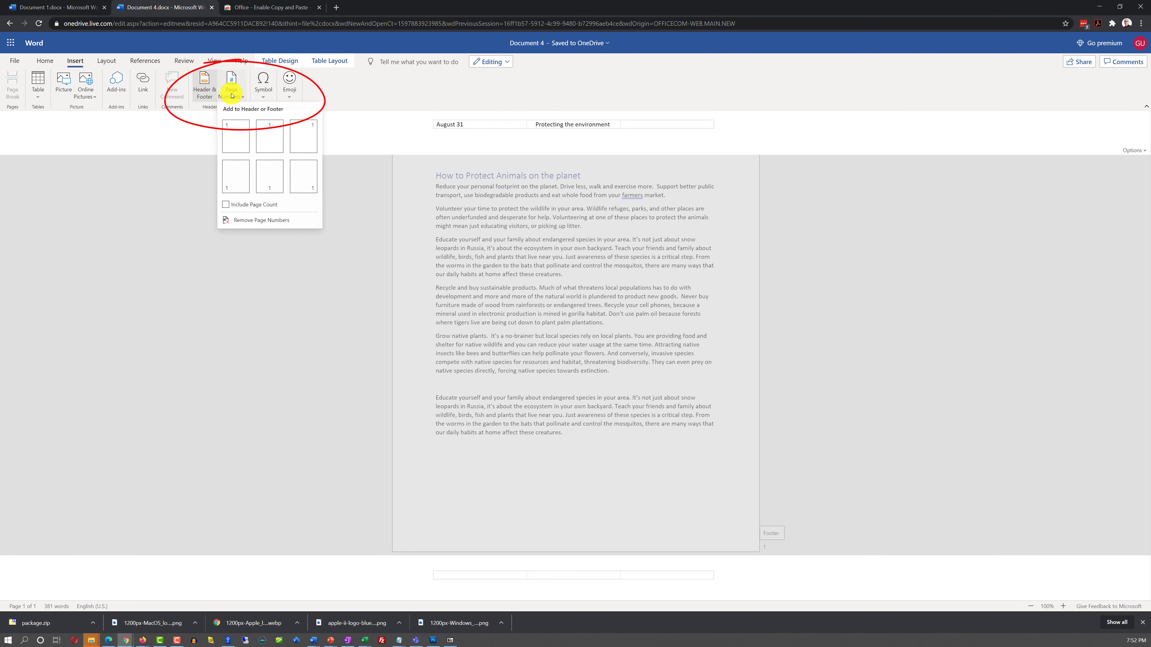
{"action": "left_click", "coordinate": [269, 184]}
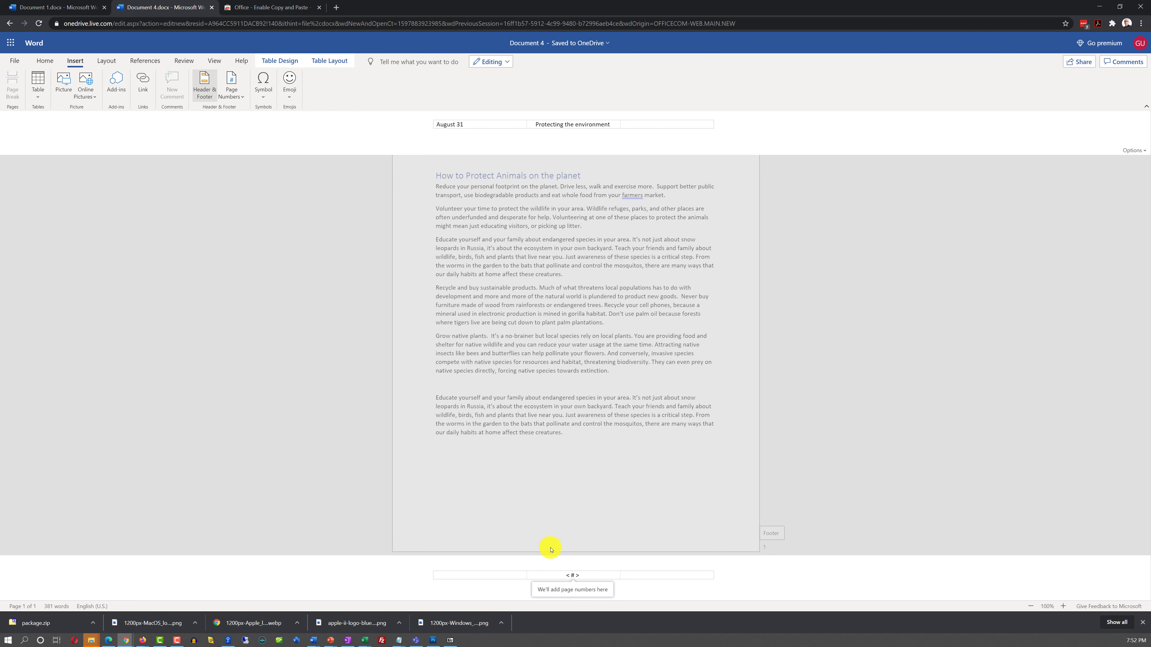
{"action": "left_click", "coordinate": [579, 579]}
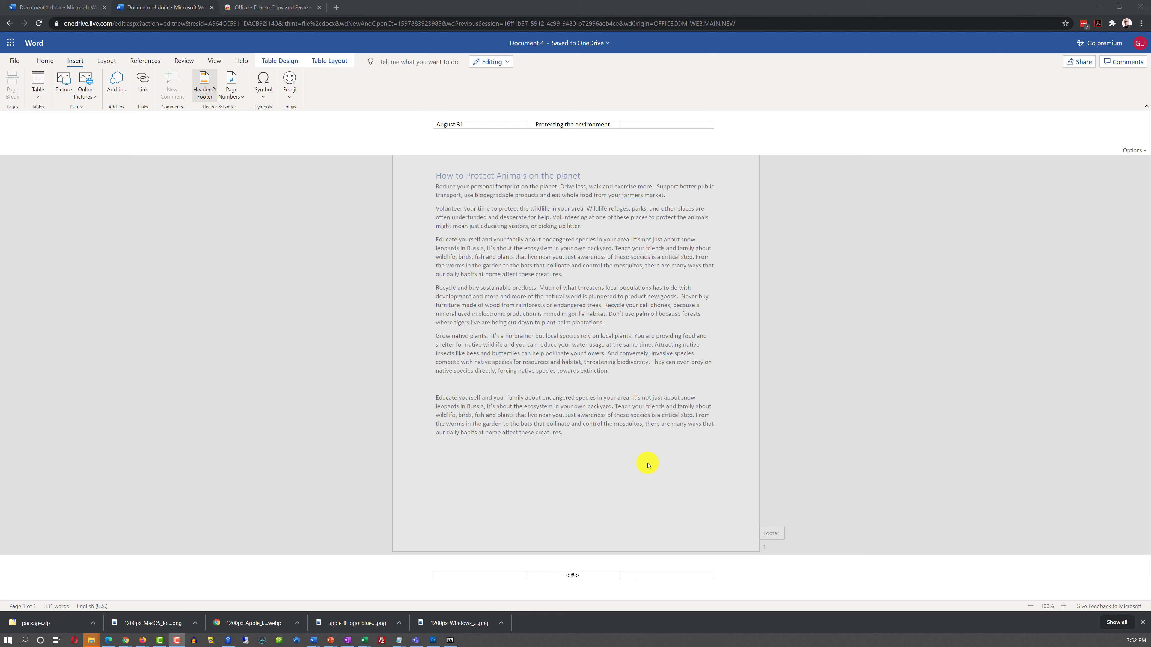
{"action": "left_click", "coordinate": [648, 465]}
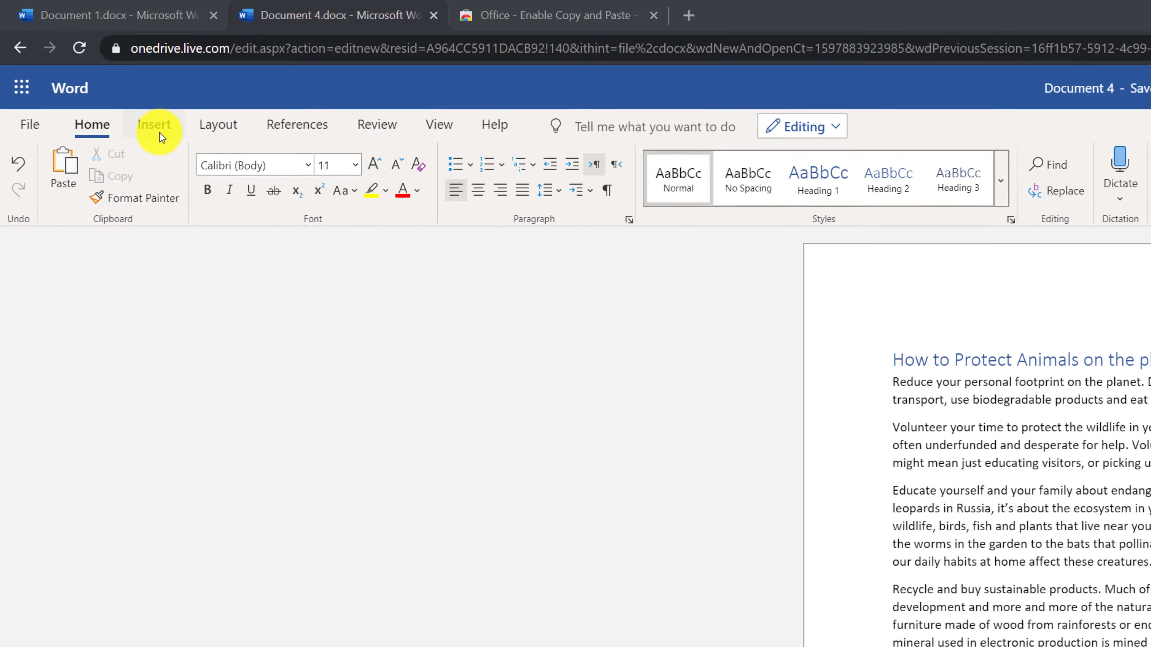
Insert a 6x6 table below the last paragraph and paste the employees' Monday to Friday amounts into it
{"action": "left_click", "coordinate": [159, 131]}
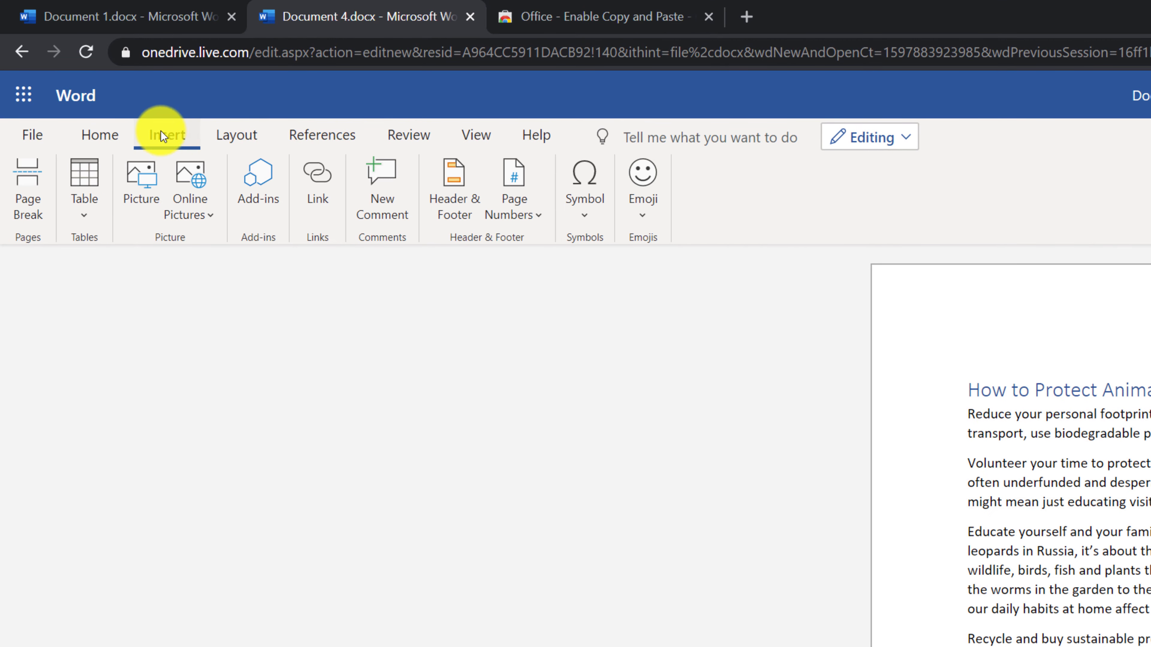
{"action": "left_click", "coordinate": [89, 202]}
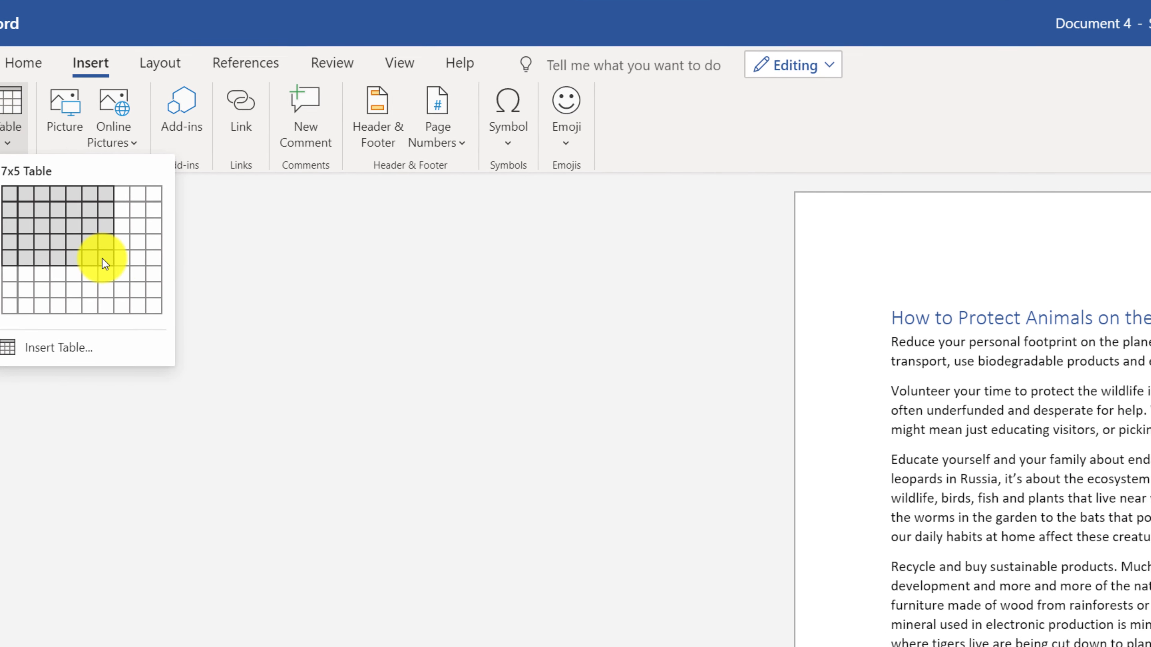
{"action": "left_click", "coordinate": [167, 331]}
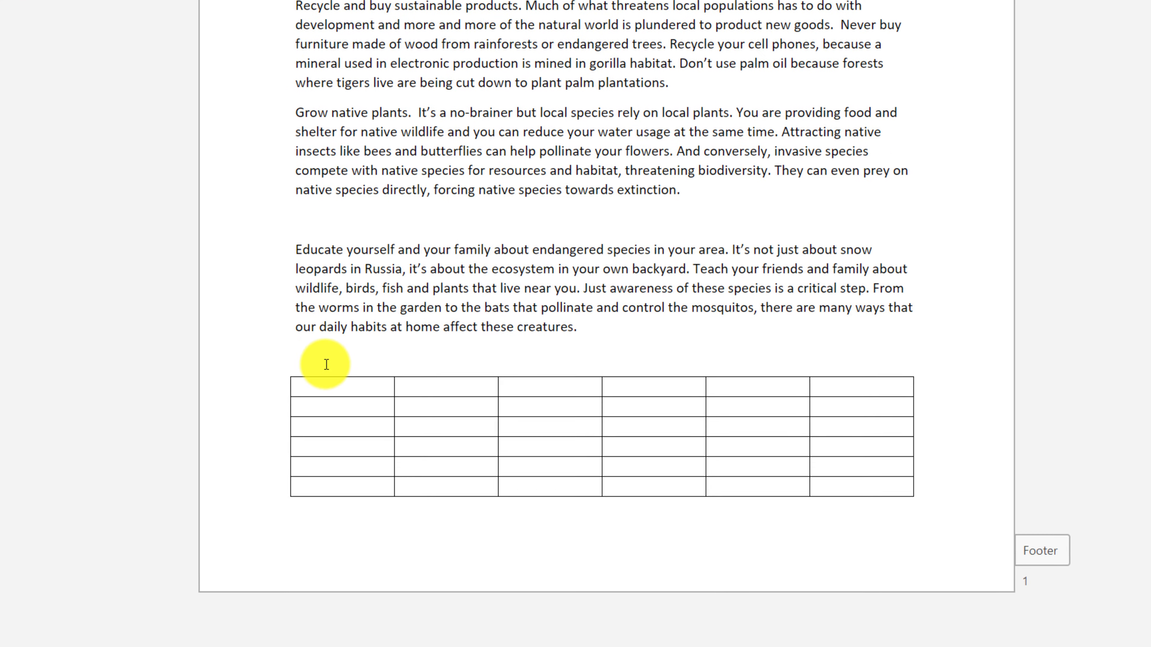
{"action": "key", "text": "ctrl+v"}
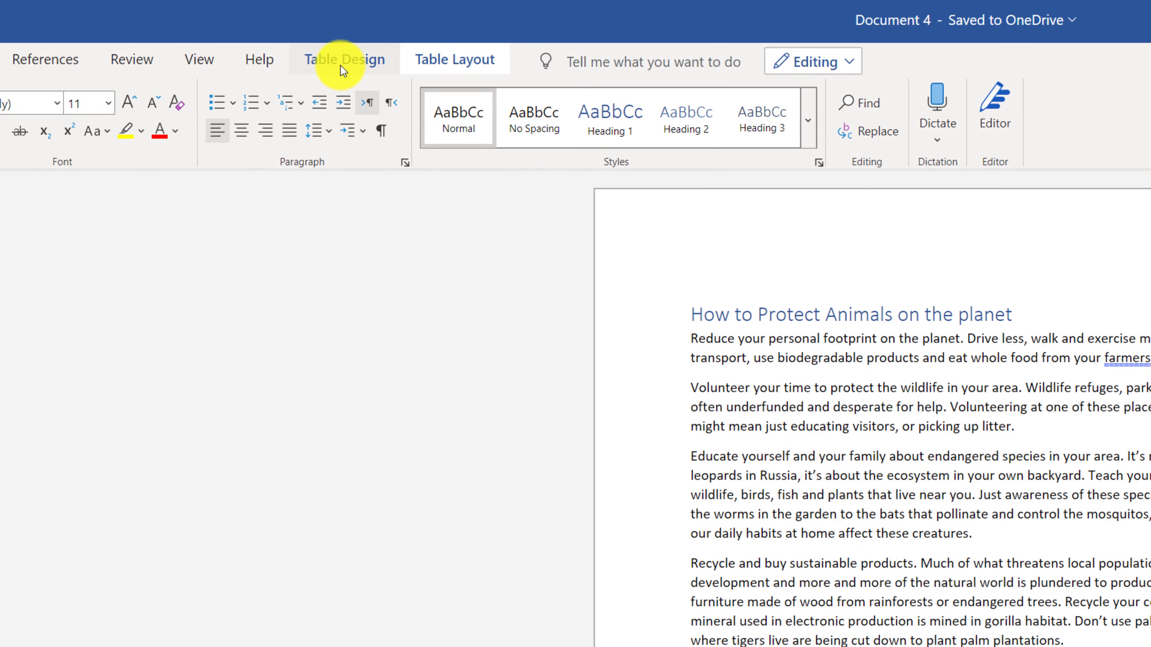
Apply the grid table style with a solid blue header row to the employee table
{"action": "left_click", "coordinate": [436, 75]}
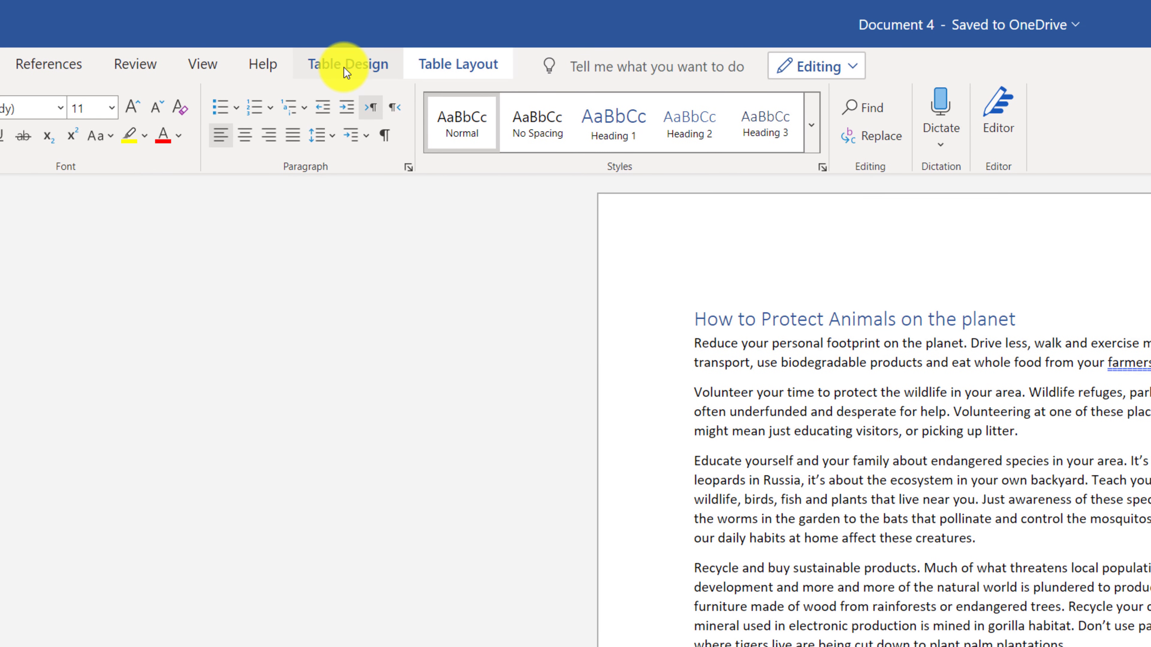
{"action": "left_click", "coordinate": [344, 66]}
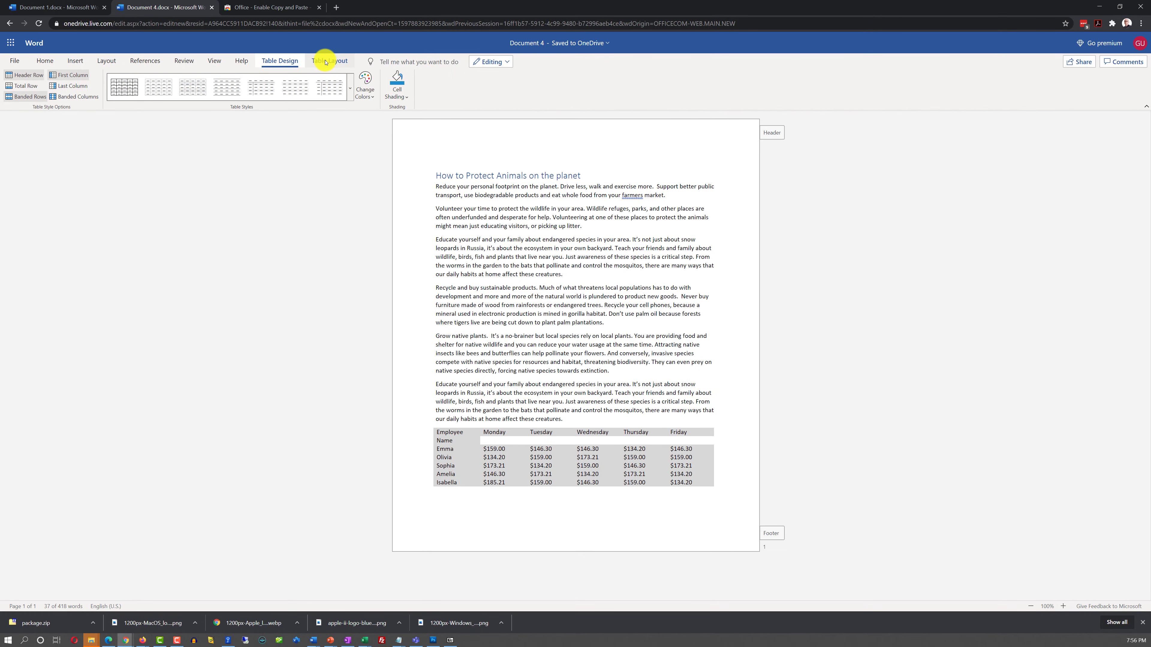
{"action": "left_click", "coordinate": [326, 63]}
{"action": "left_click", "coordinate": [279, 63]}
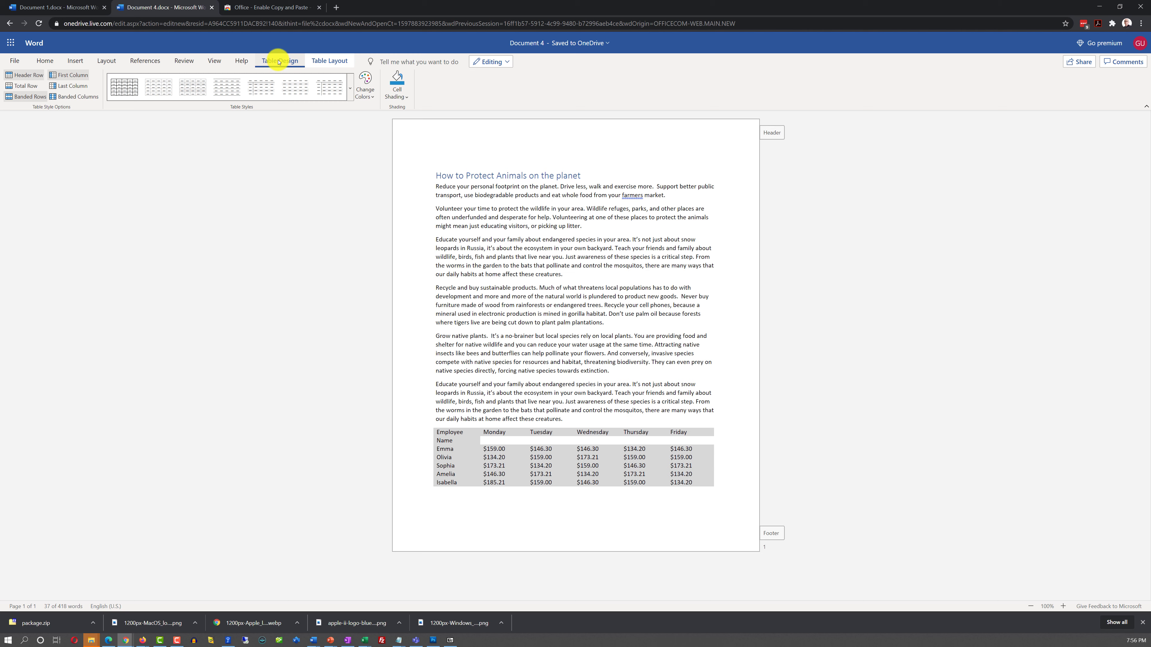
{"action": "left_click", "coordinate": [351, 88]}
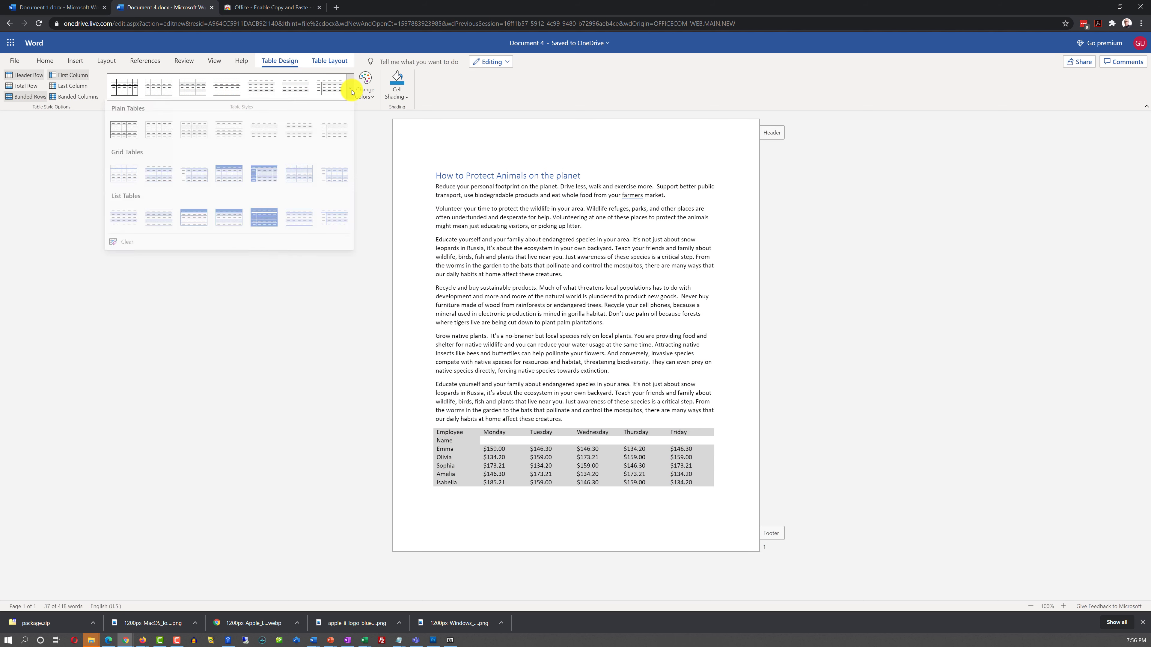
{"action": "left_click", "coordinate": [232, 184]}
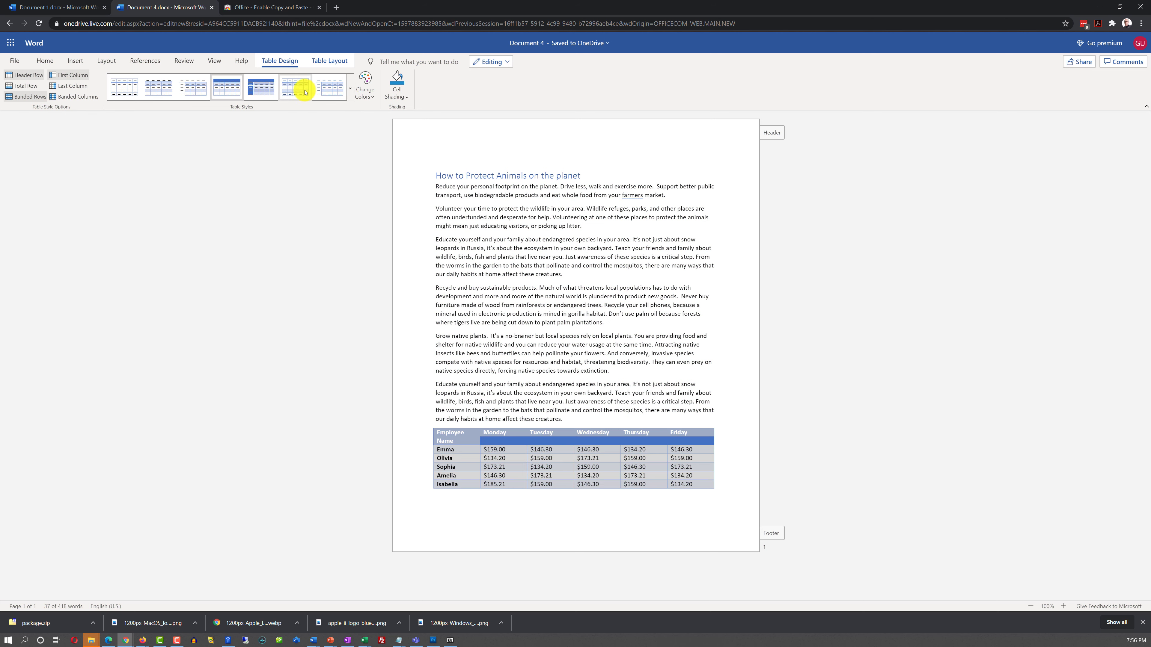
Restyle the employee table with light blue banded rows and bold black text in the header row and first column
{"action": "left_click", "coordinate": [329, 96]}
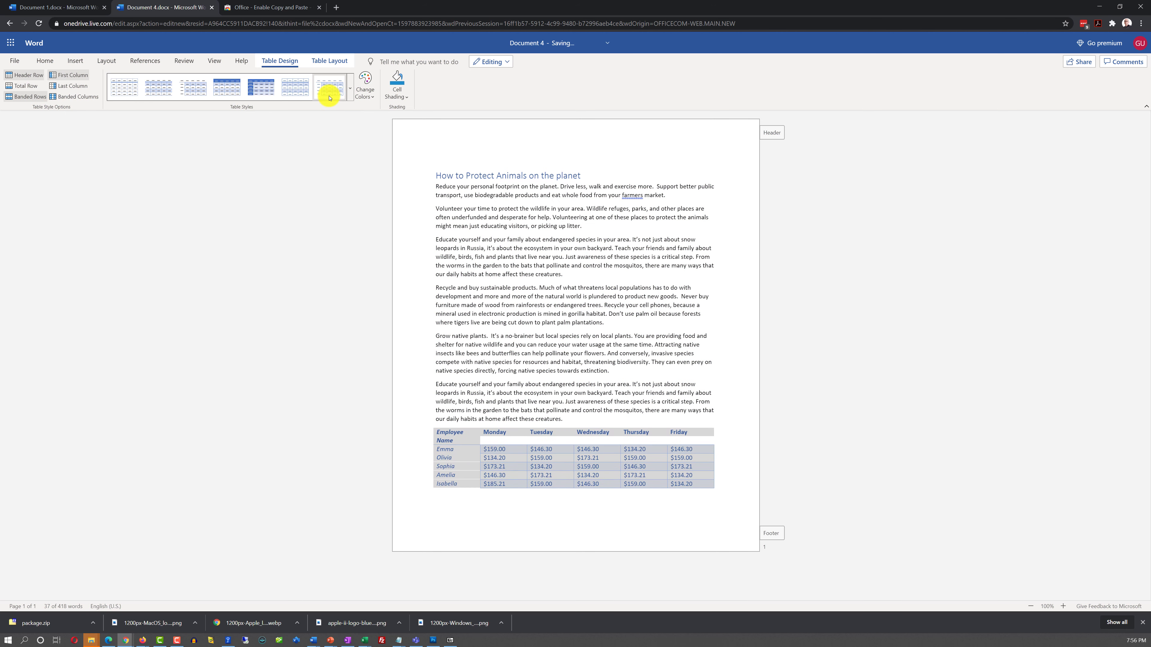
{"action": "left_click", "coordinate": [351, 96]}
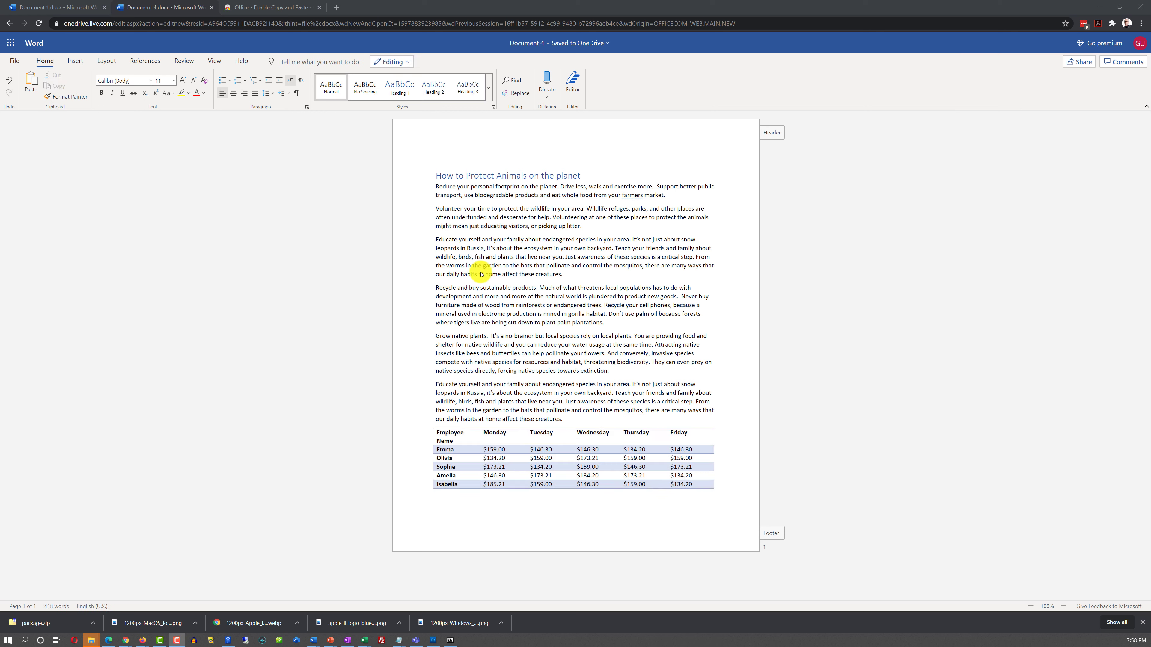
Insert the first airplane illustration from Bing's Airplane category on a new line below the third paragraph
{"action": "left_click", "coordinate": [568, 275]}
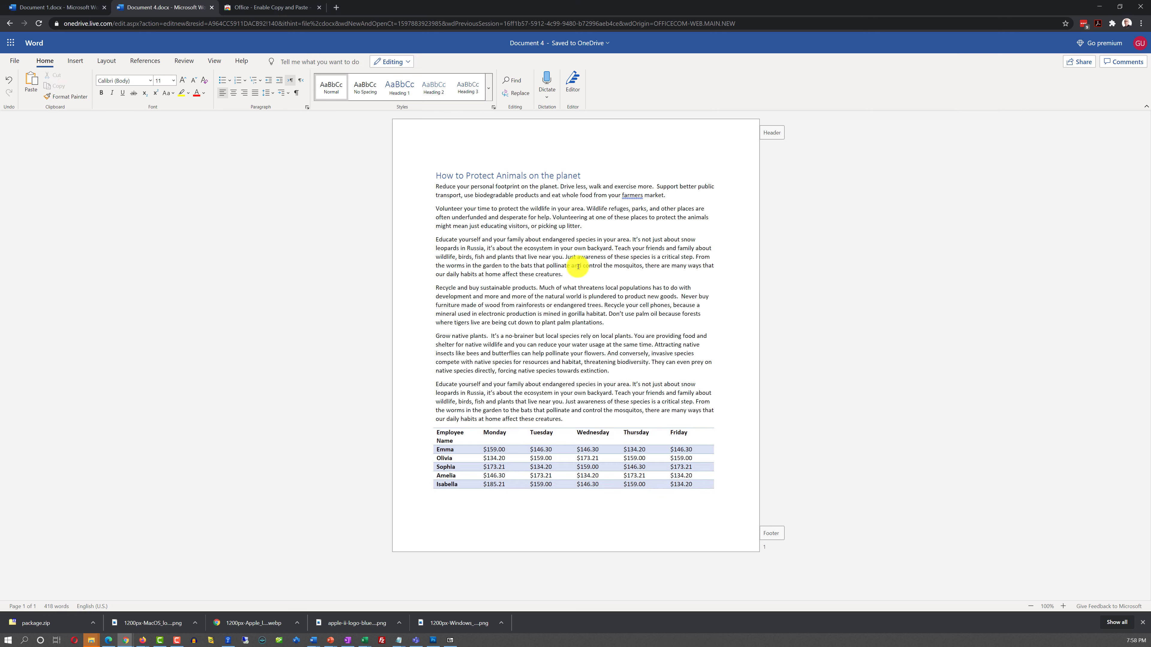
{"action": "key", "text": "Return"}
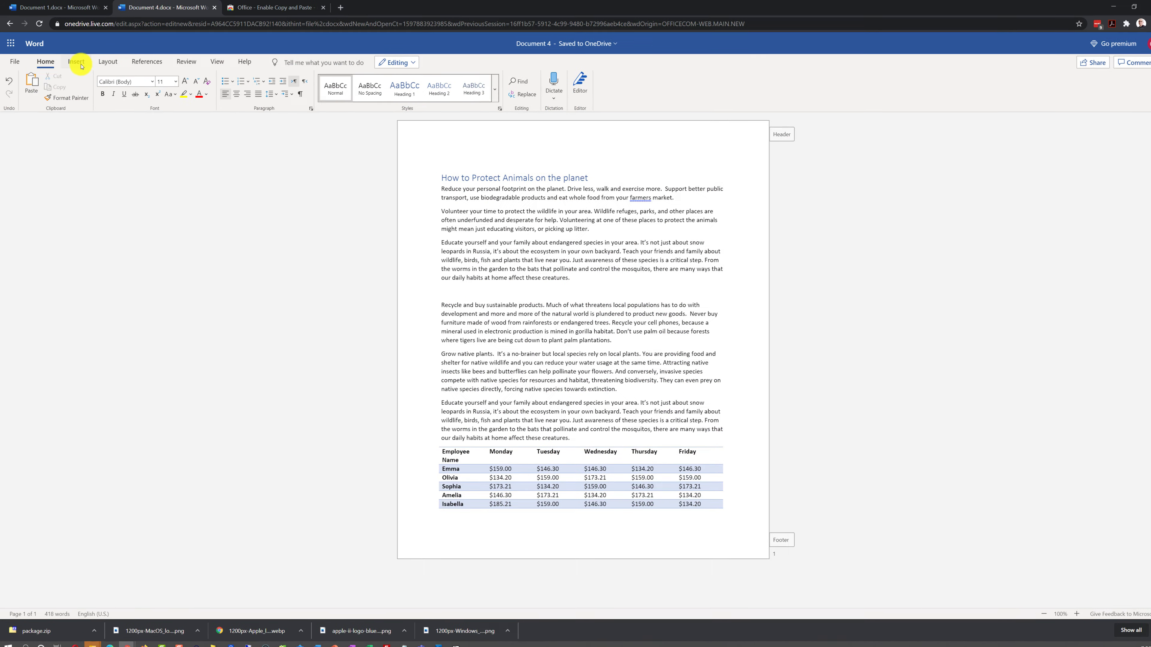
{"action": "left_click", "coordinate": [75, 61]}
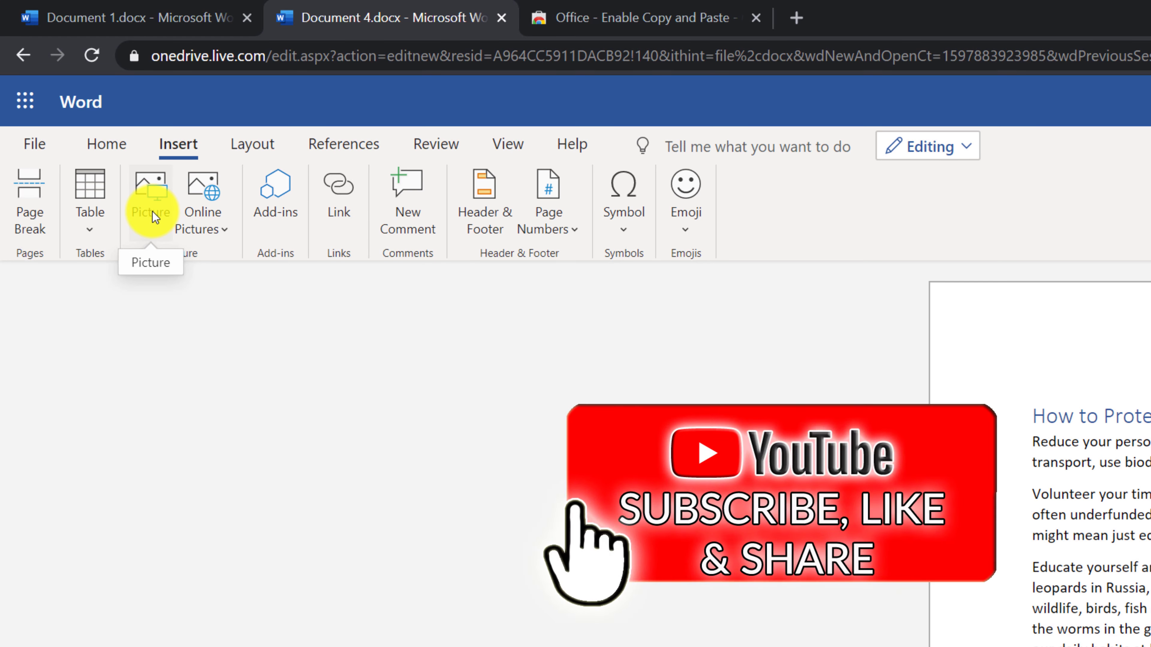
{"action": "left_click", "coordinate": [218, 232]}
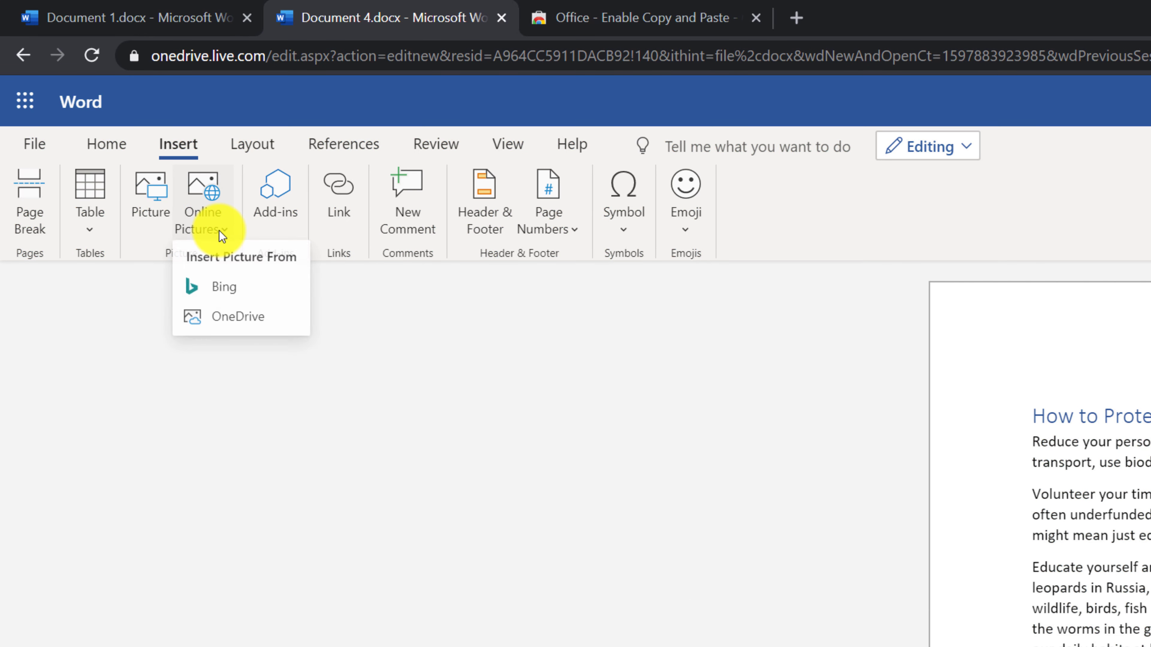
{"action": "left_click", "coordinate": [228, 293]}
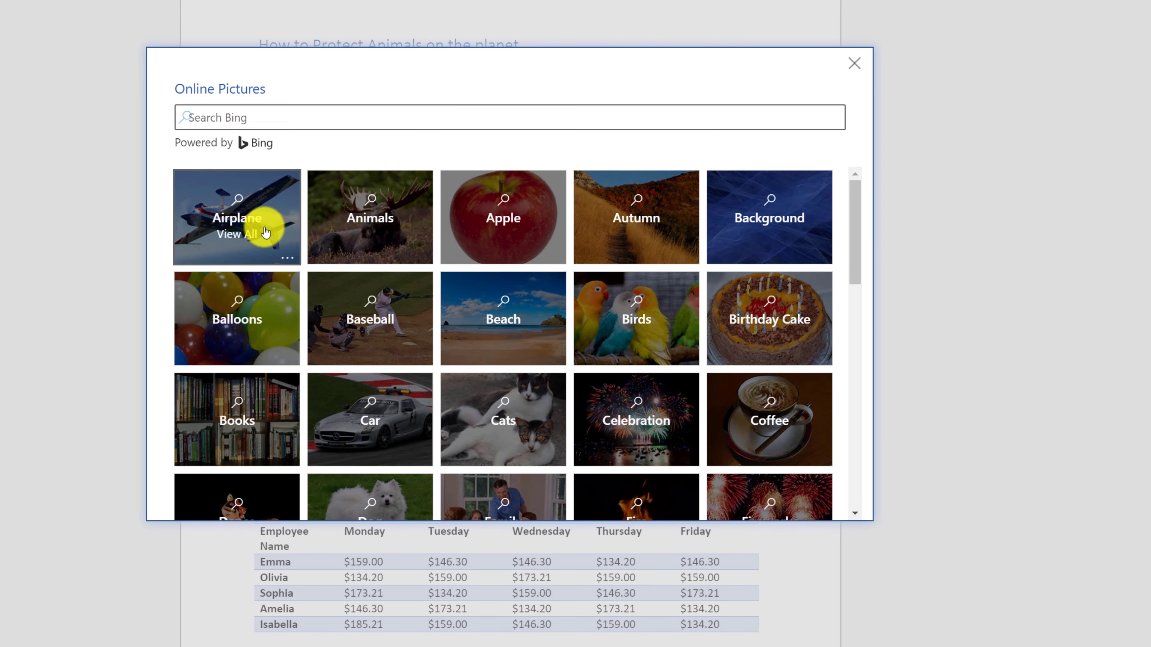
{"action": "left_click", "coordinate": [325, 269]}
{"action": "left_click", "coordinate": [343, 273]}
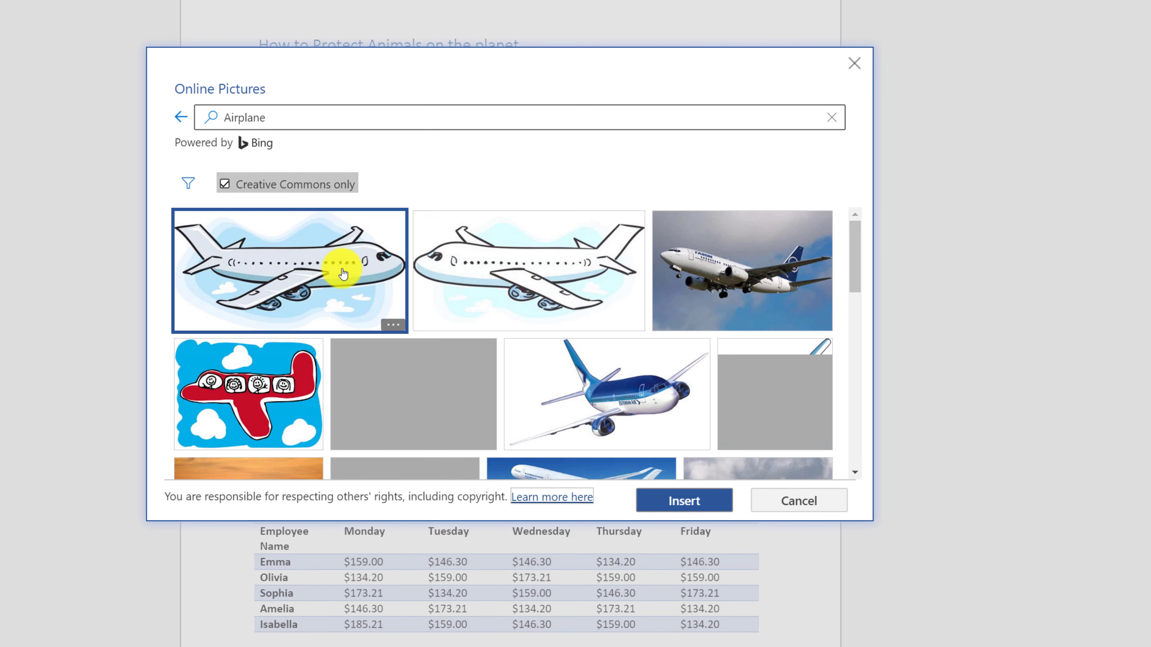
{"action": "left_click", "coordinate": [672, 500]}
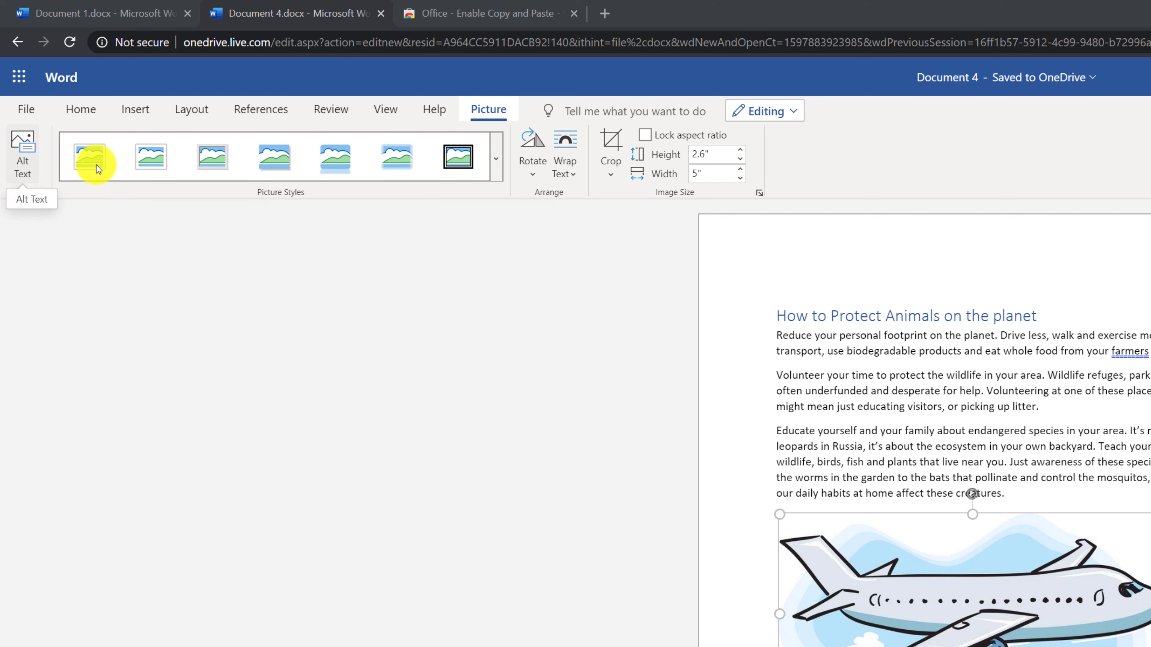
{"action": "left_click", "coordinate": [496, 168]}
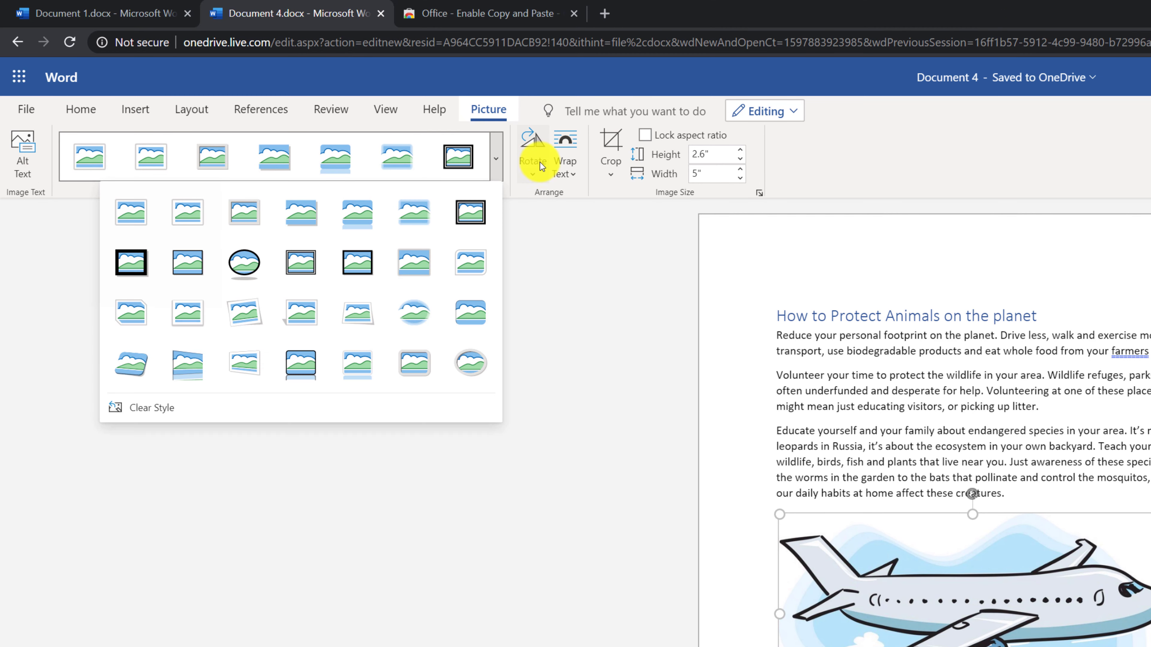
{"action": "left_click", "coordinate": [677, 137]}
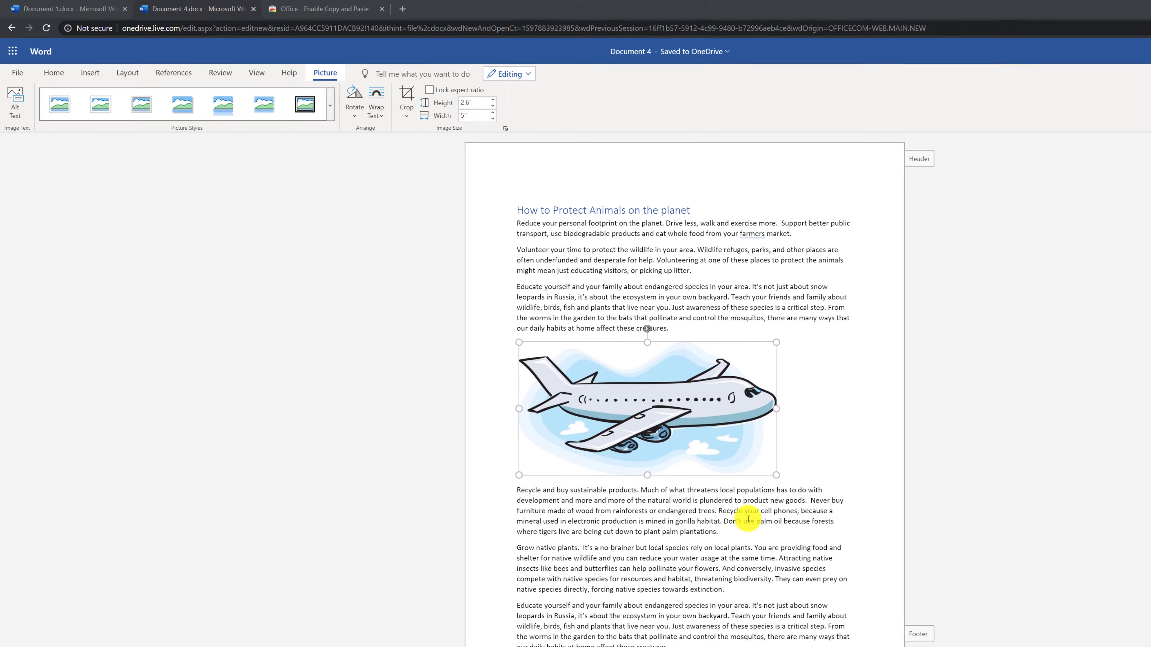
Insert a page break after the "Grow native plants" paragraph, ahead of the last paragraph and the employee table
{"action": "scroll", "coordinate": [869, 615], "scroll_direction": "down", "scroll_amount": 2}
{"action": "scroll", "coordinate": [631, 447], "scroll_direction": "down", "scroll_amount": 3}
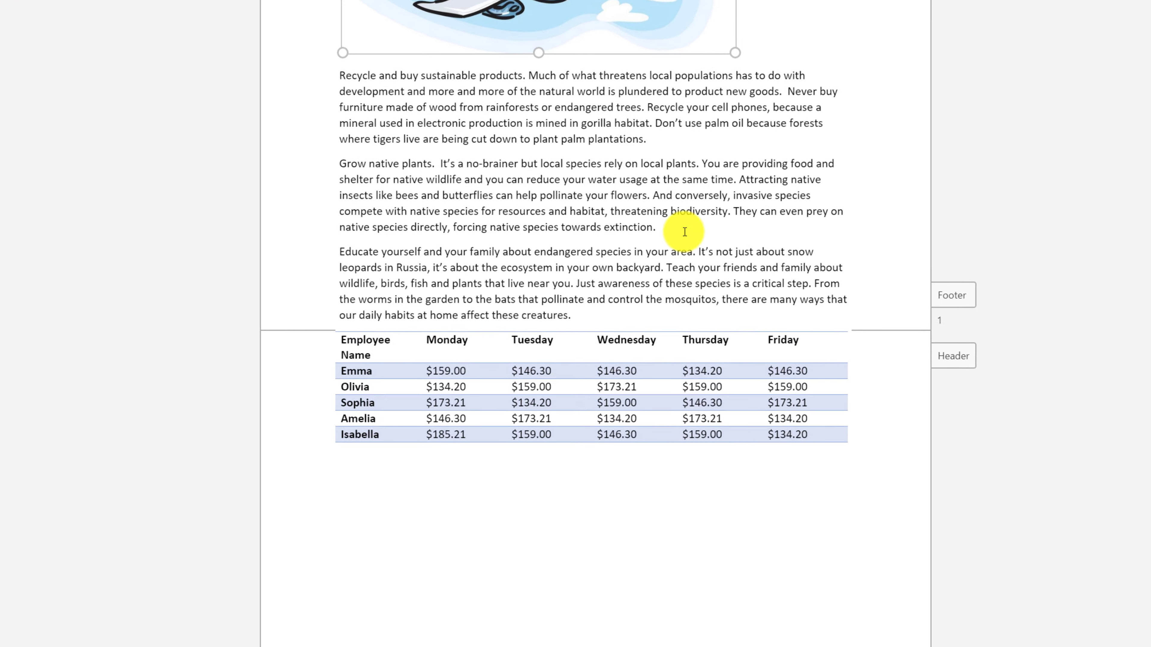
{"action": "left_click", "coordinate": [707, 237]}
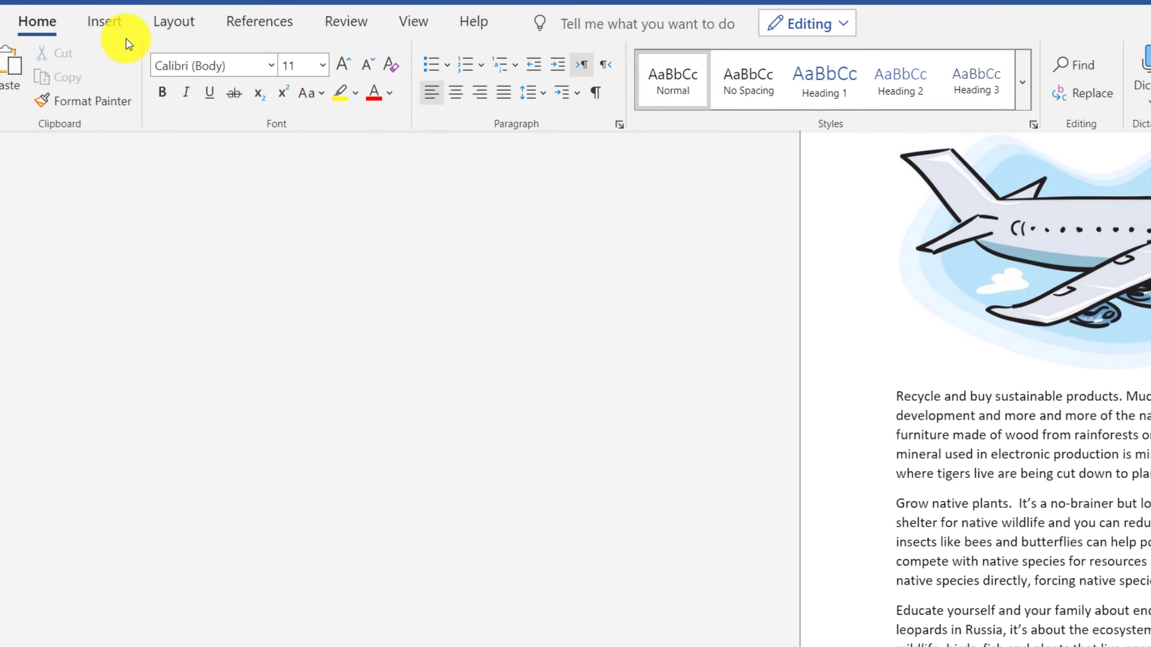
{"action": "left_click", "coordinate": [106, 21]}
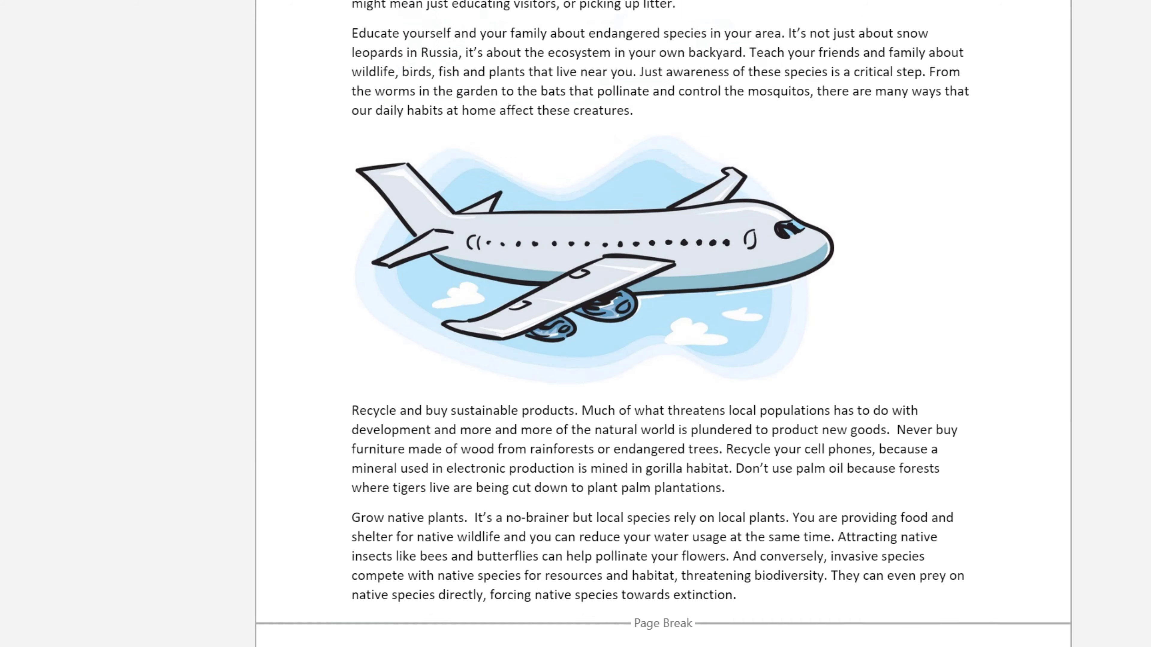
Rename the document as "How to protect Animals on the planet"
{"action": "scroll", "coordinate": [661, 324], "scroll_direction": "up", "scroll_amount": 3}
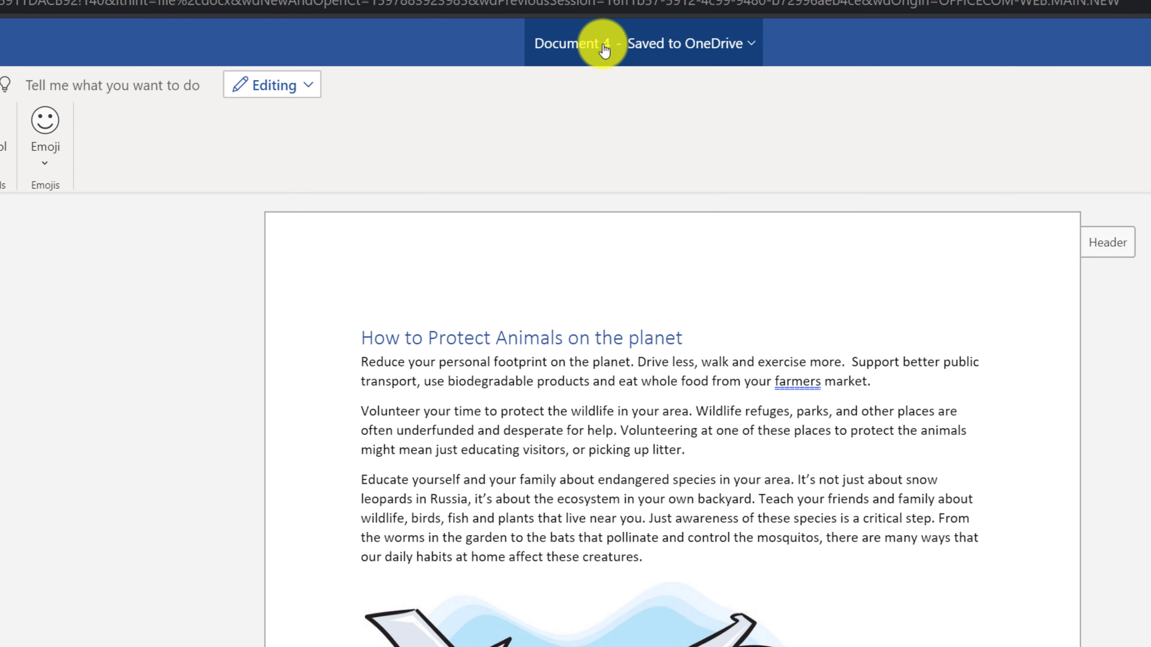
{"action": "left_click", "coordinate": [604, 50]}
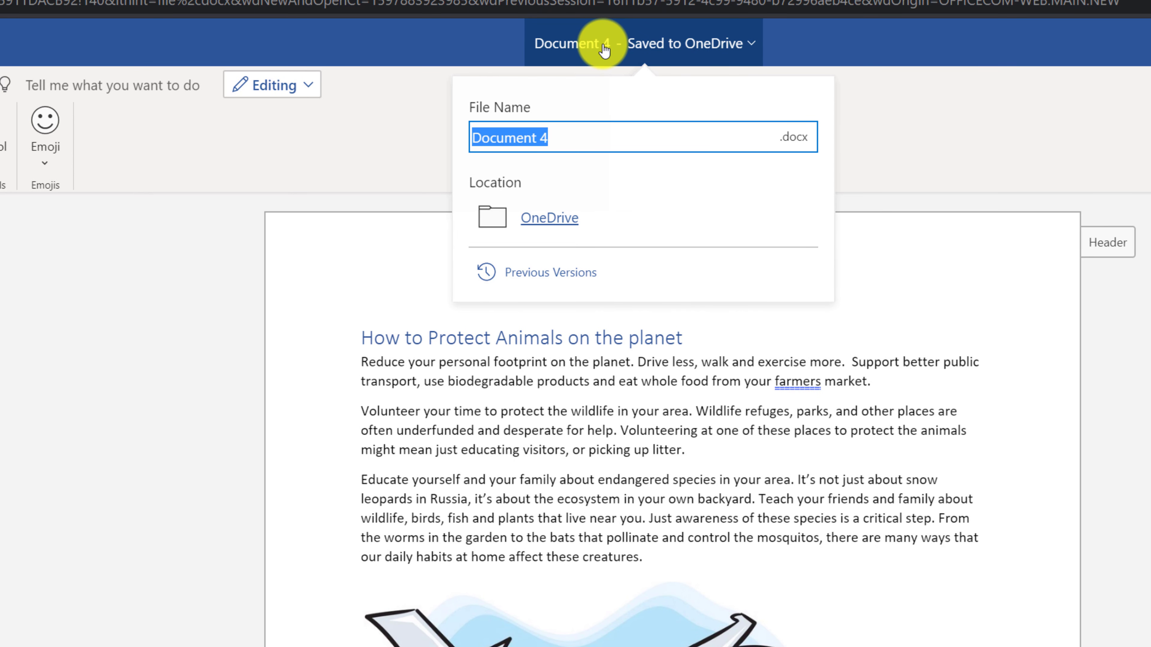
{"action": "type", "text": "How to protect Animals on the planet"}
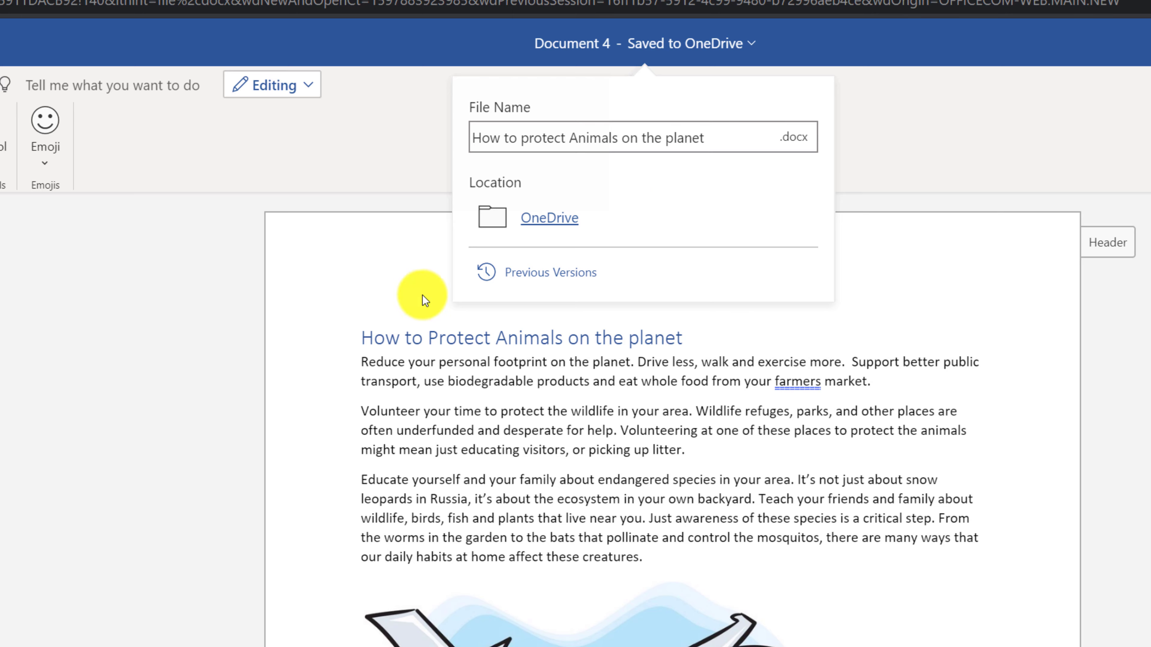
{"action": "left_click", "coordinate": [738, 132]}
{"action": "key", "text": "Return"}
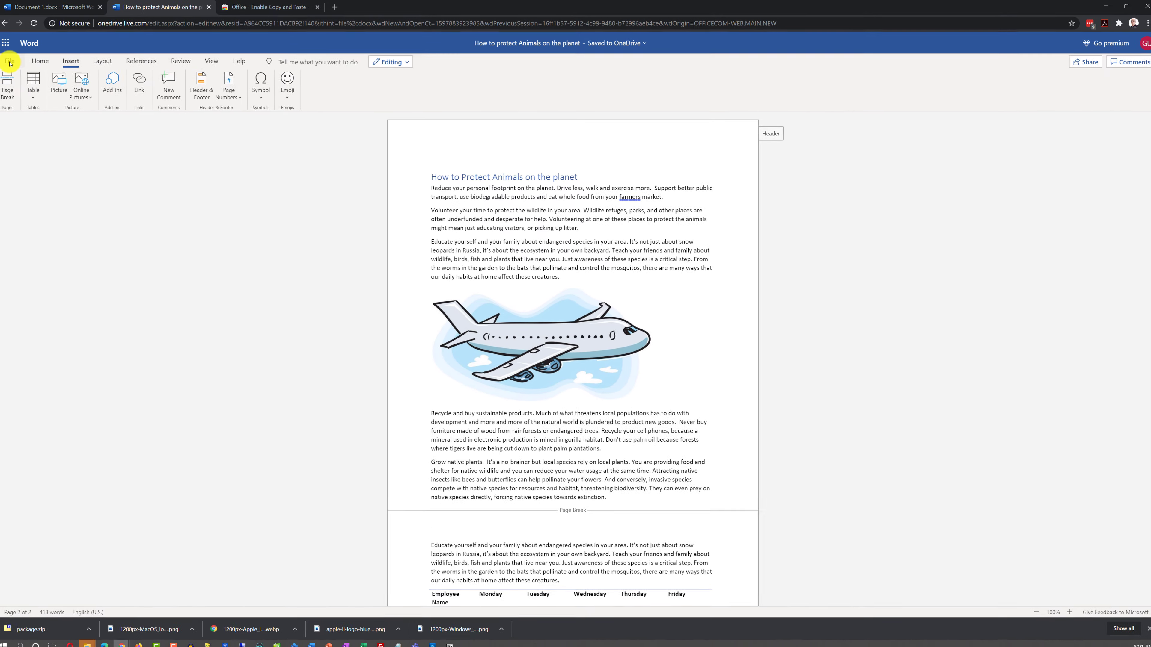
Examine the document's save, rename, download, print, share and embed options
{"action": "left_click", "coordinate": [15, 62]}
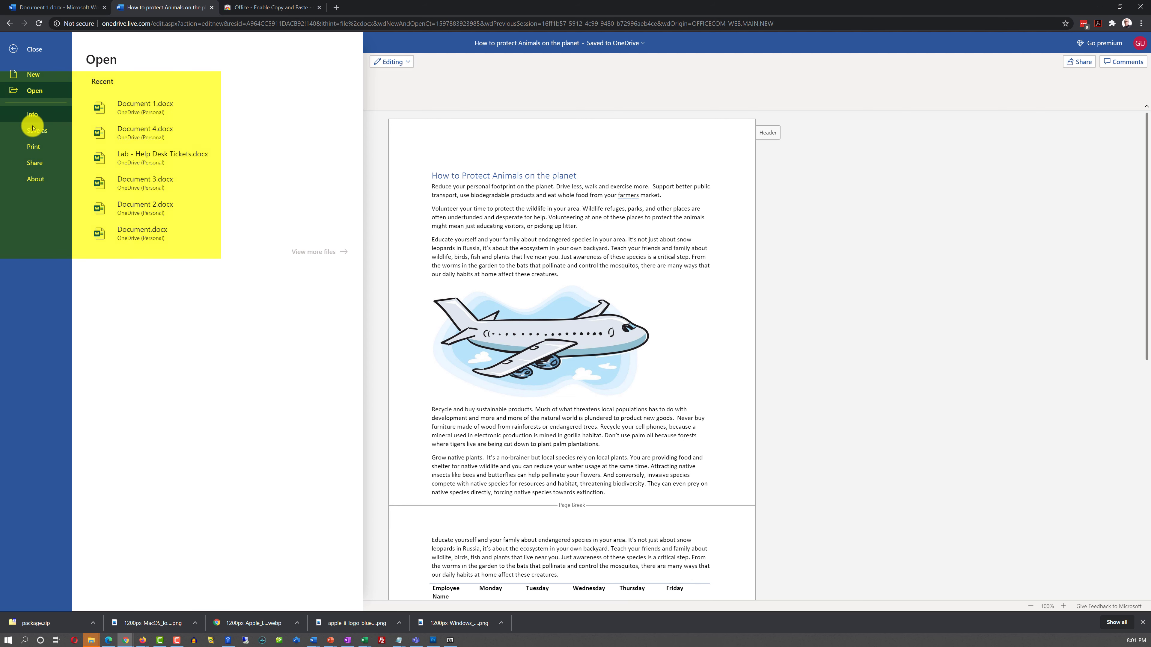
{"action": "left_click", "coordinate": [41, 134]}
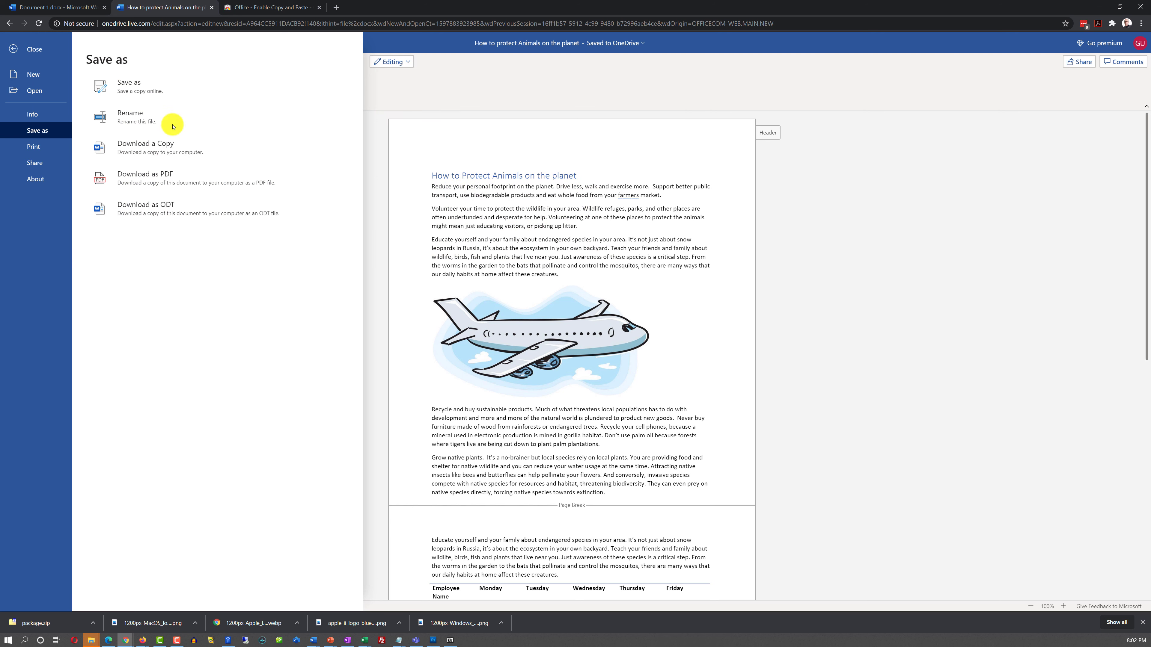
{"action": "left_click", "coordinate": [152, 215]}
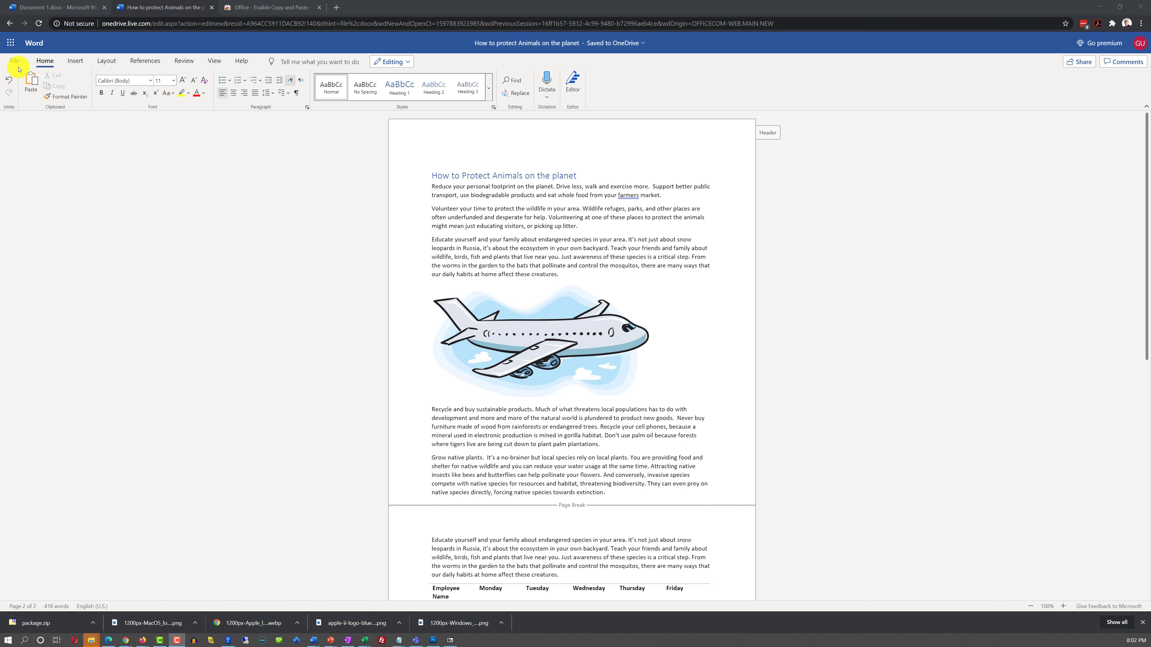
{"action": "left_click", "coordinate": [18, 61]}
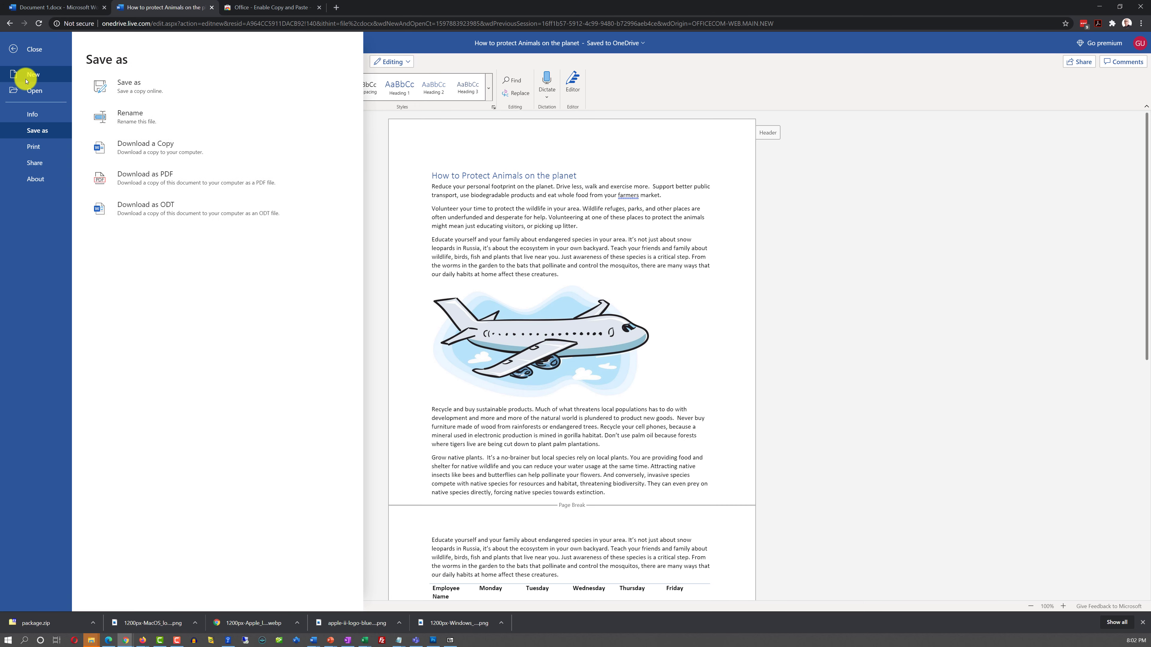
{"action": "left_click", "coordinate": [28, 146]}
{"action": "left_click", "coordinate": [143, 94]}
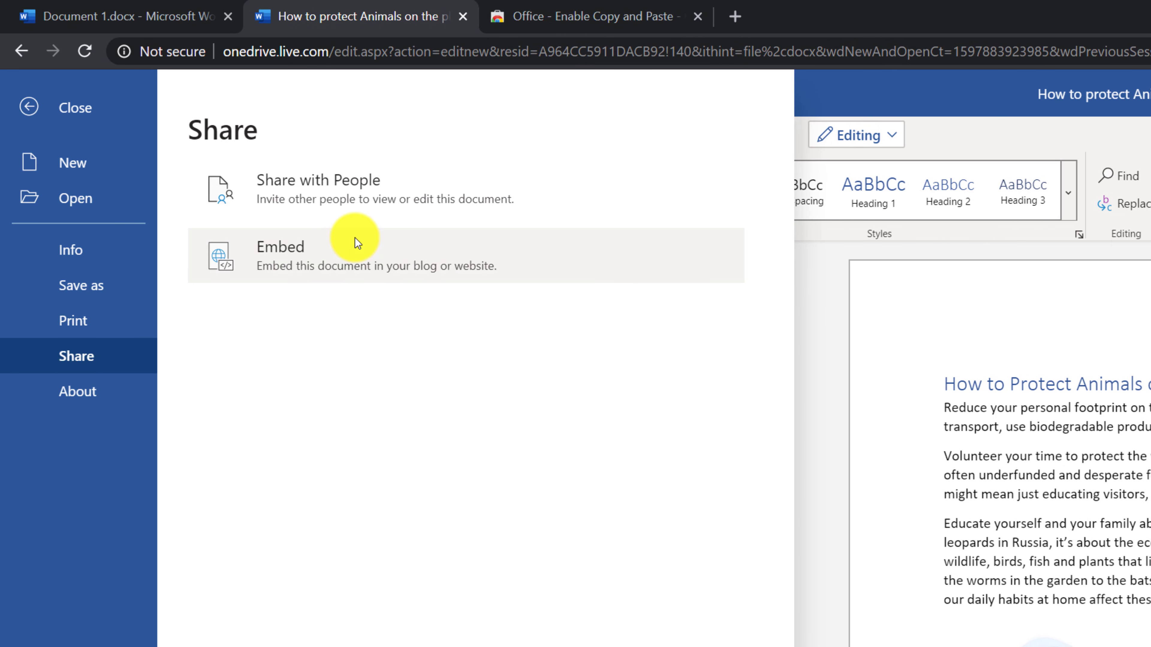
{"action": "left_click", "coordinate": [345, 270]}
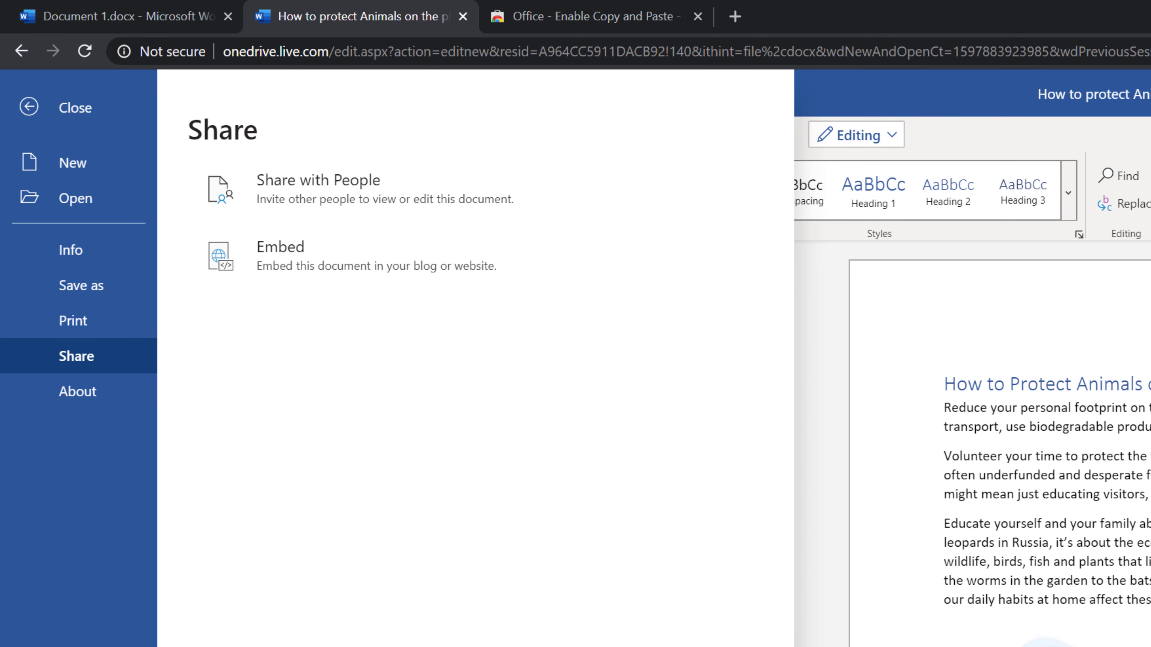
{"action": "left_click", "coordinate": [84, 290]}
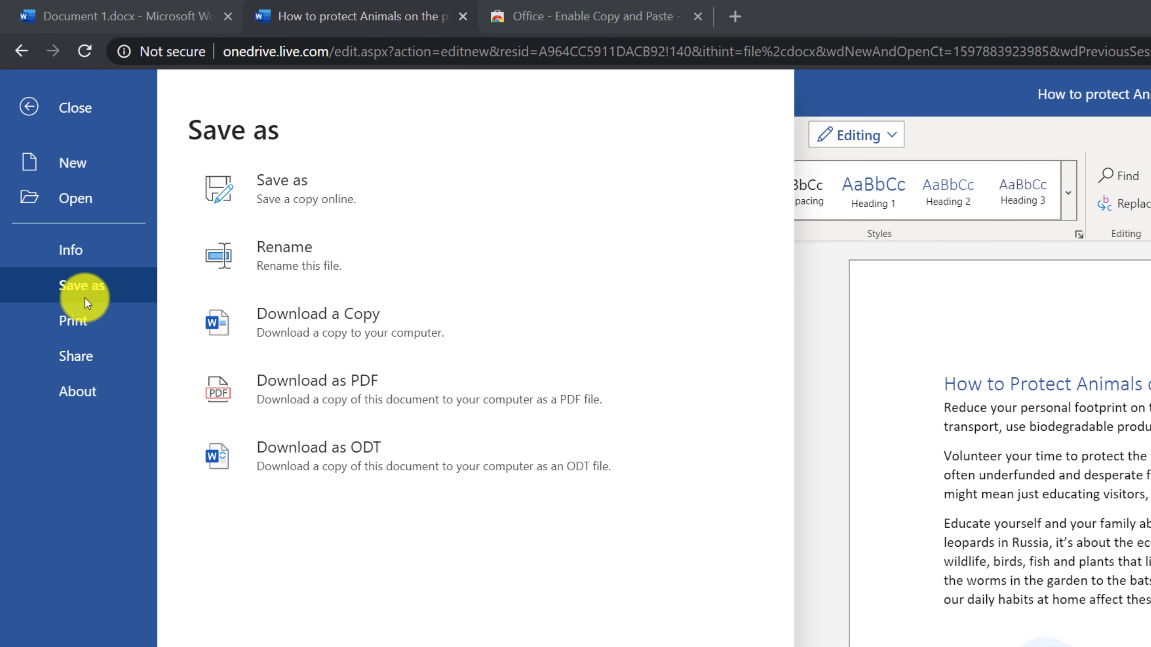
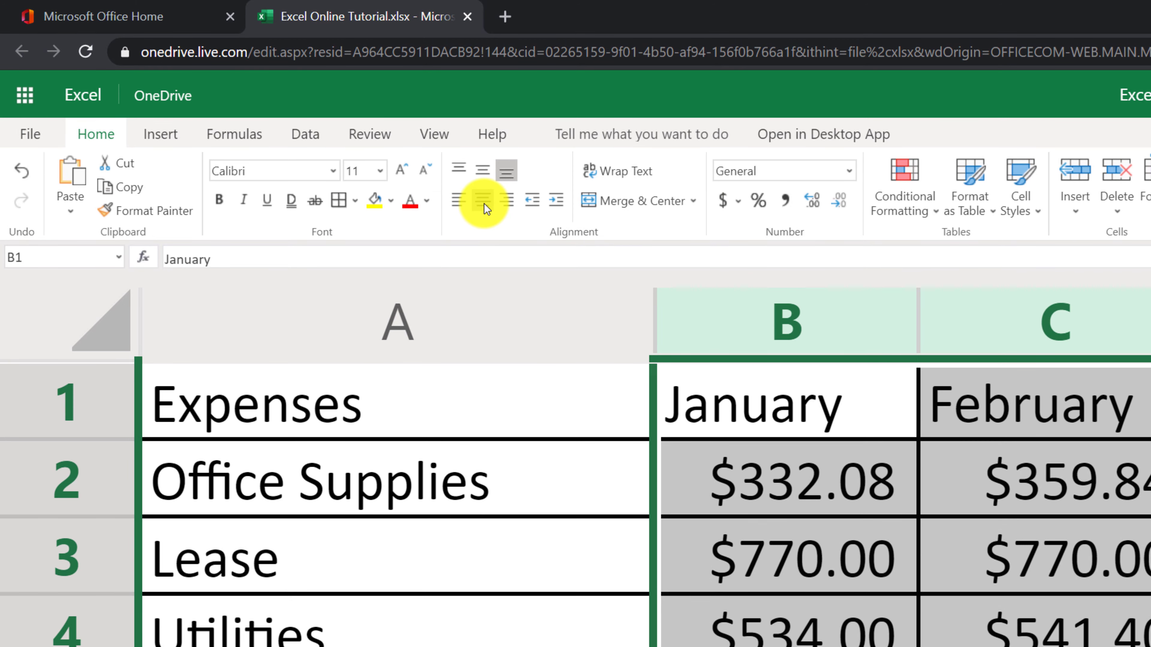
In the Excel Online Tutorial workbook, compare left and centre alignment on columns B to G and keep the cells centred
{"action": "left_click", "coordinate": [484, 207]}
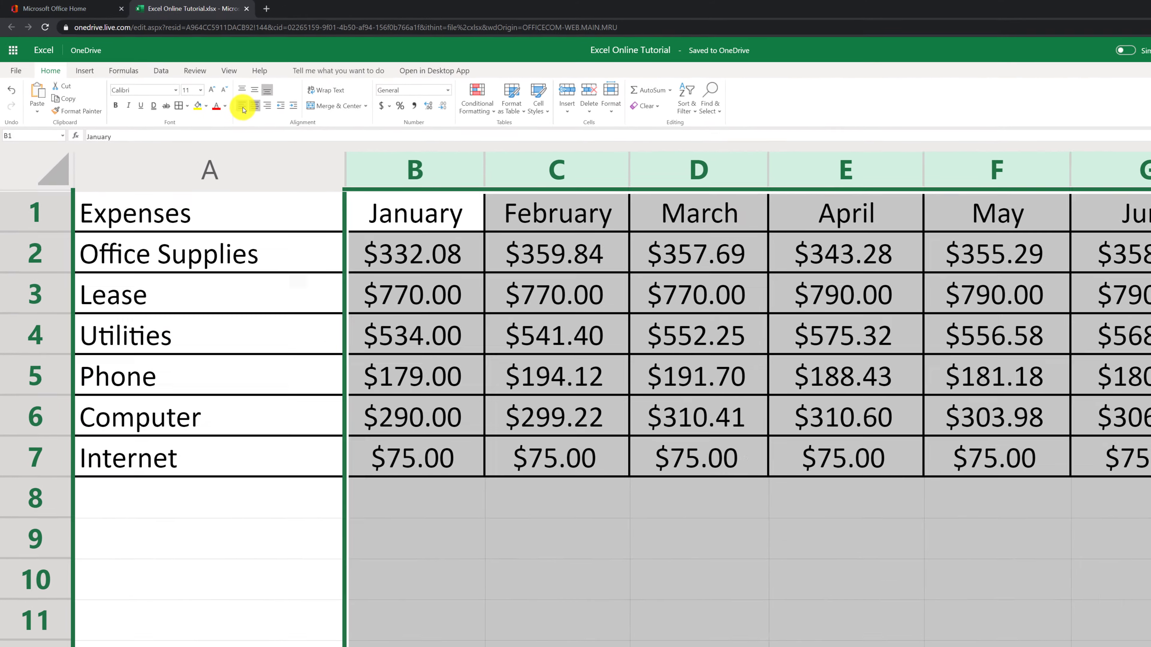
{"action": "left_click", "coordinate": [242, 106]}
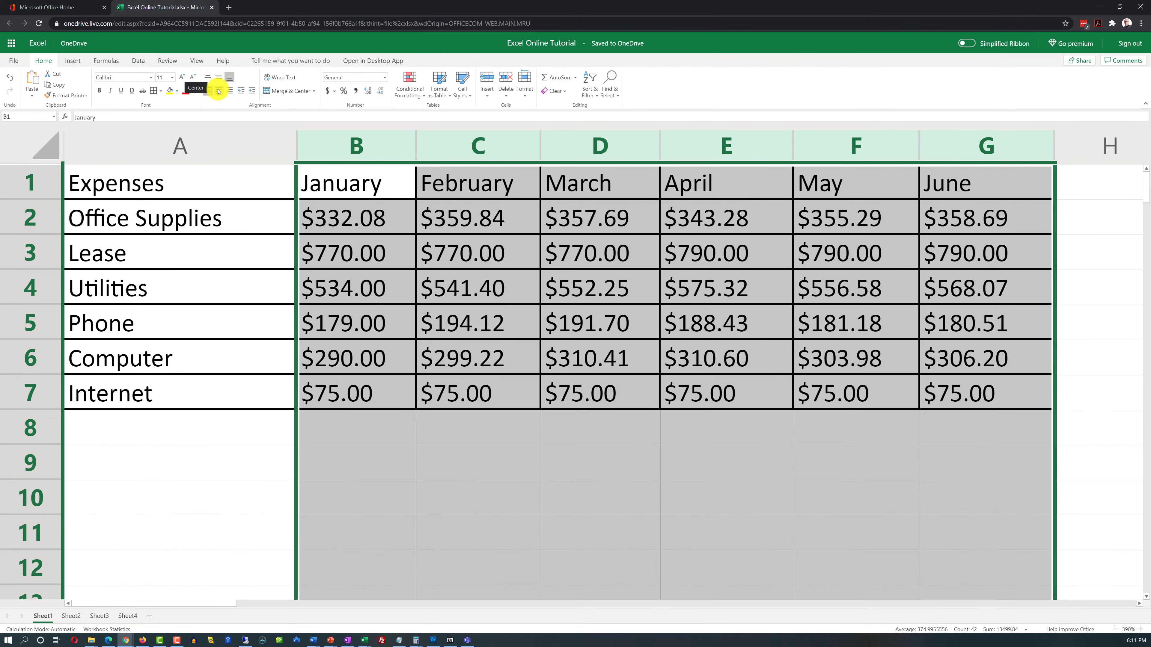
{"action": "left_click", "coordinate": [219, 92]}
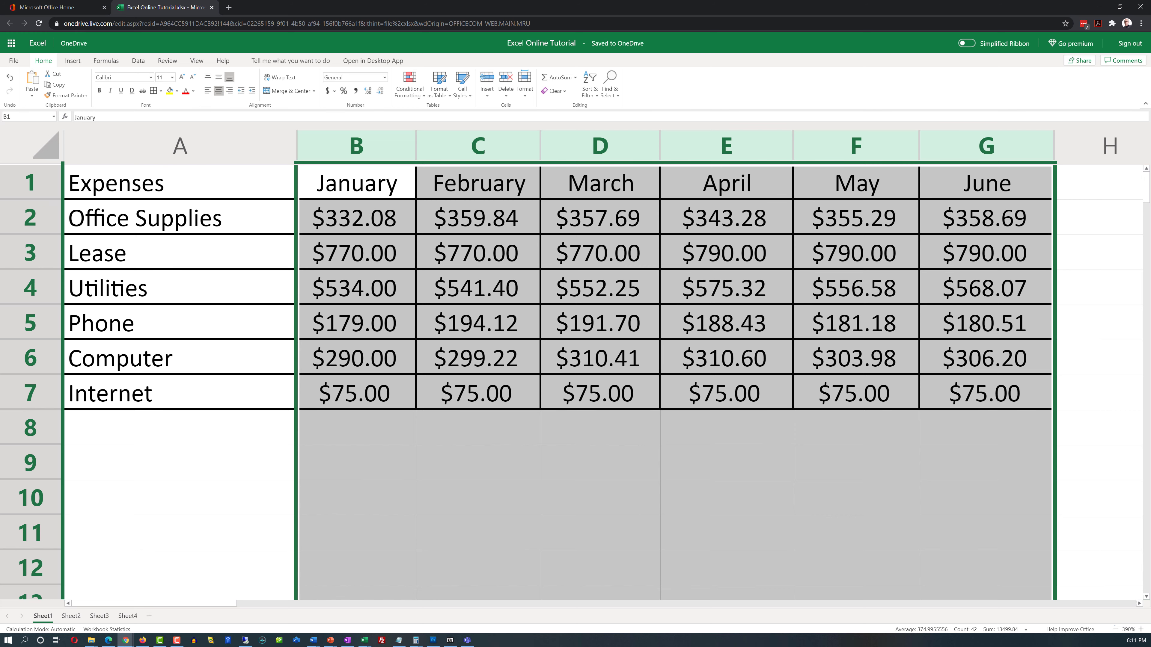
{"action": "left_click", "coordinate": [356, 427]}
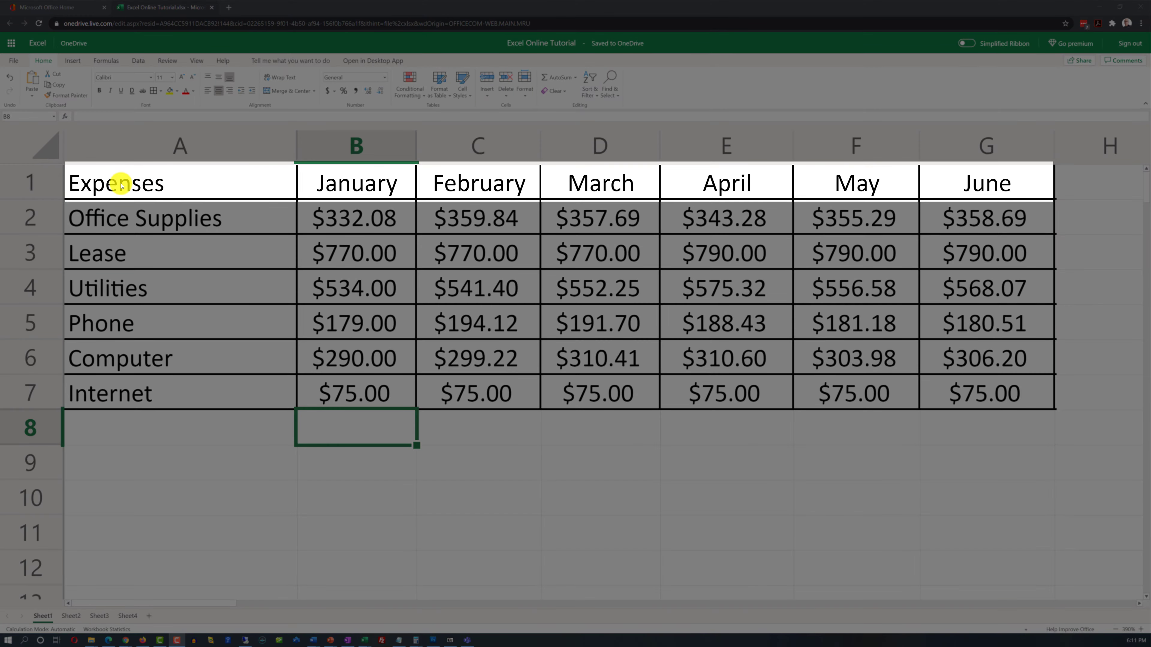
Fill the header cells from Expenses to June with the lightest gold theme colour and make their text bold
{"action": "left_click", "coordinate": [291, 183]}
{"action": "left_click_drag", "start_coordinate": [290, 183], "coordinate": [997, 183]}
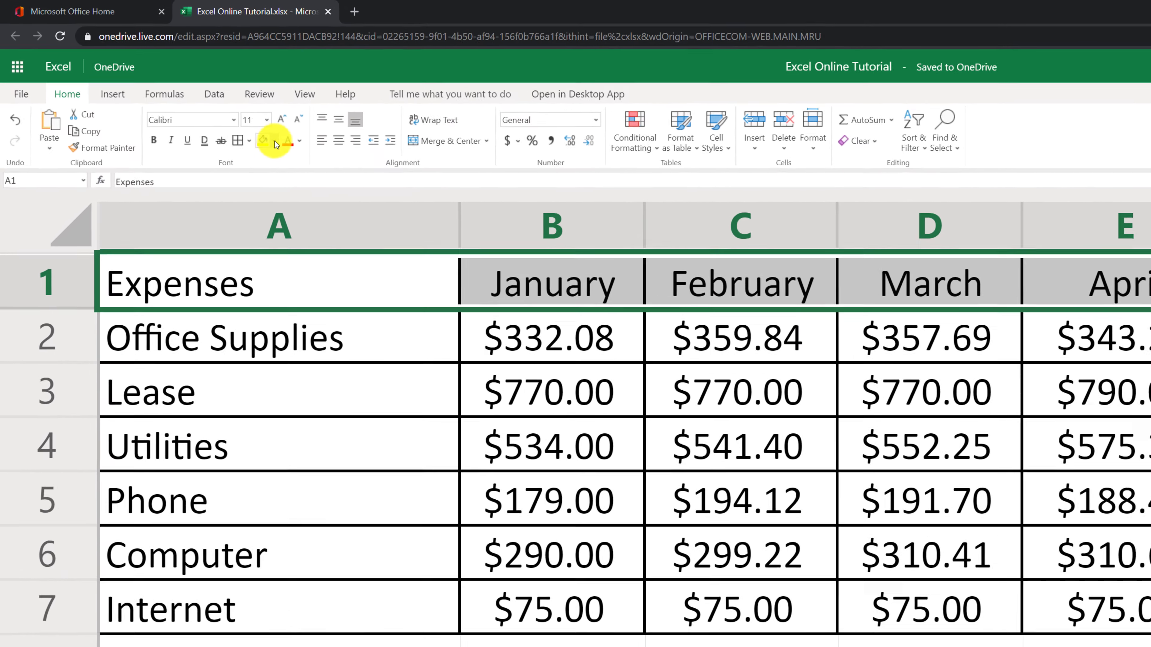
{"action": "left_click", "coordinate": [193, 100]}
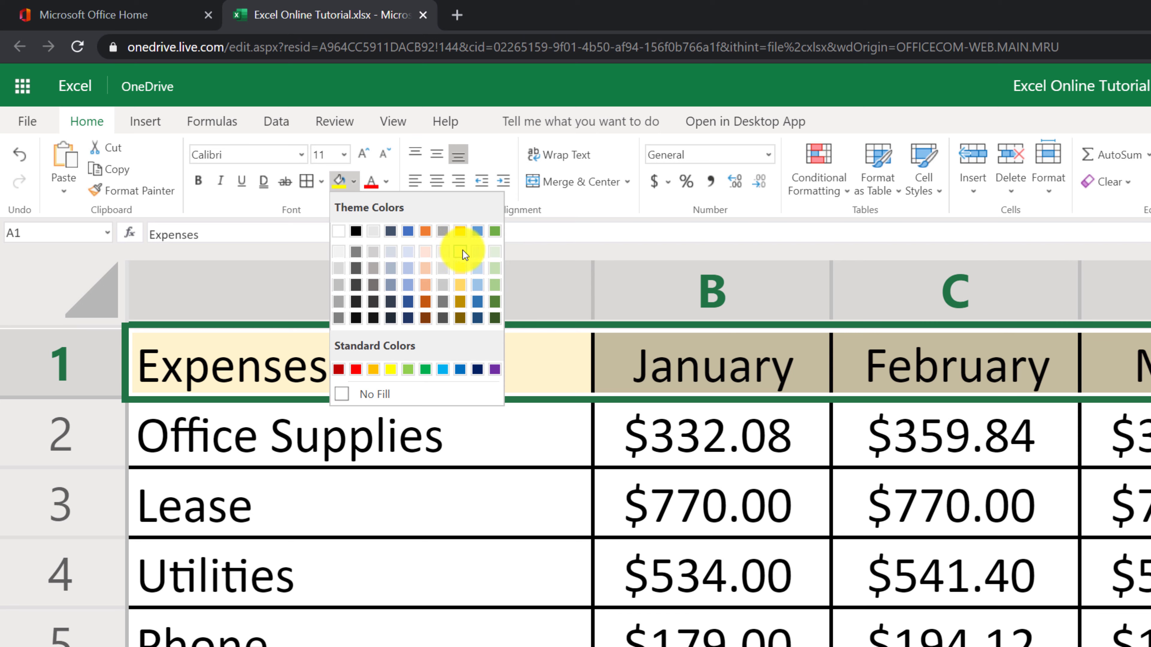
{"action": "left_click", "coordinate": [448, 244]}
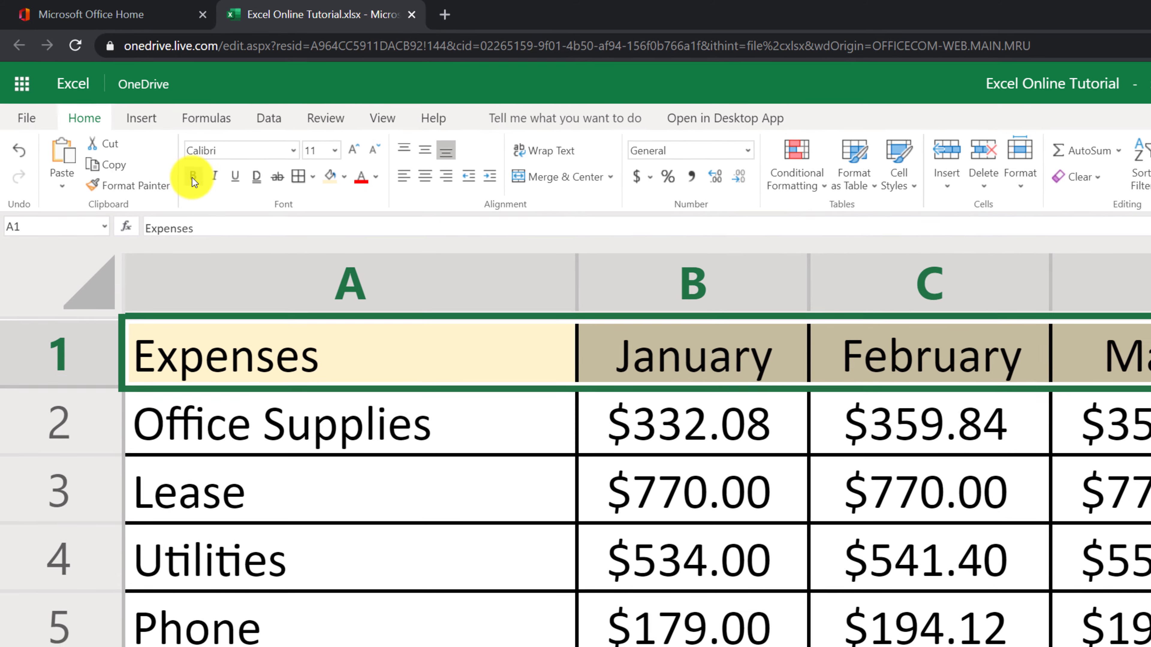
{"action": "left_click", "coordinate": [198, 181]}
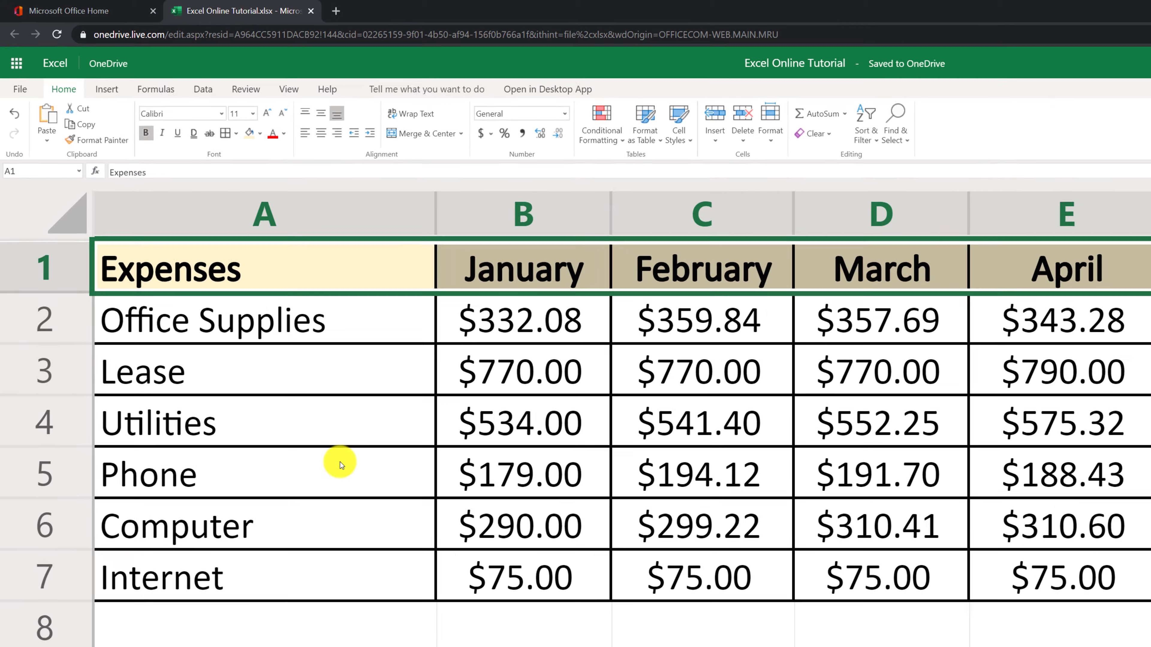
{"action": "left_click", "coordinate": [341, 577]}
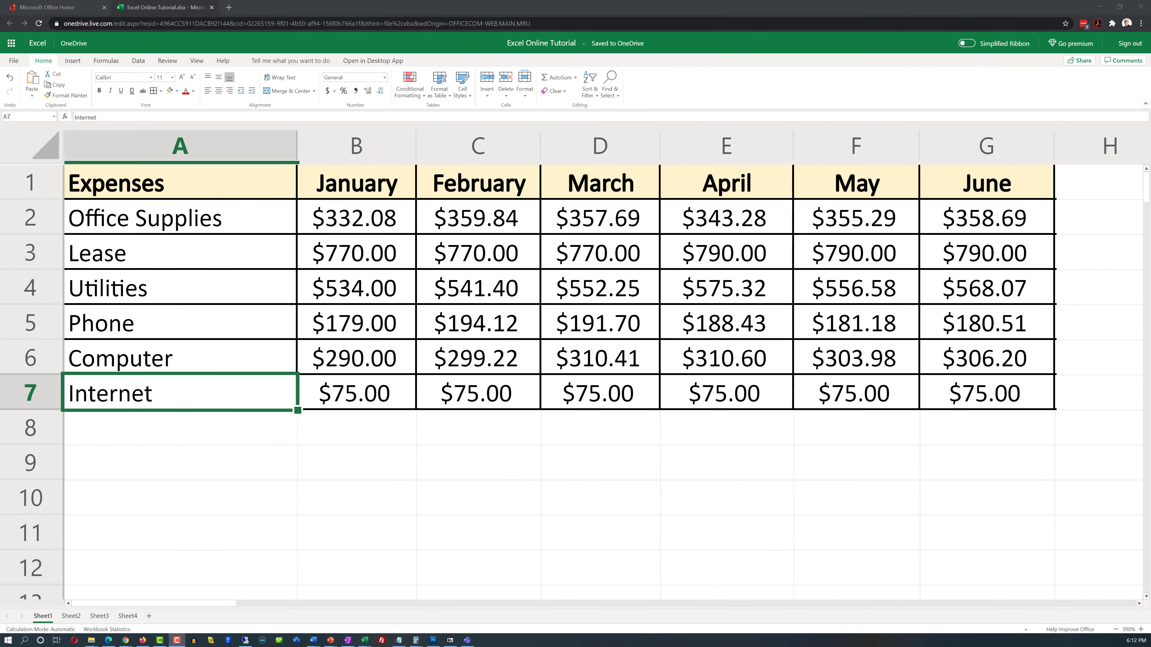
Add filter controls to the header cells in row 1 of the expenses table
{"action": "left_click", "coordinate": [46, 183]}
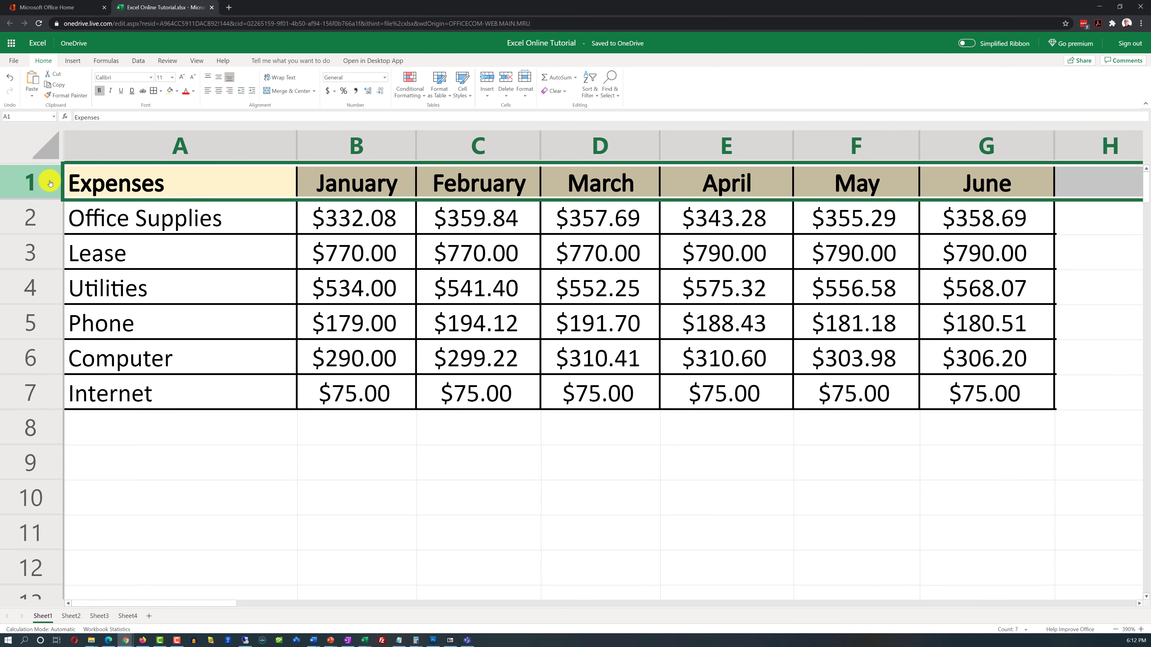
{"action": "left_click", "coordinate": [593, 96]}
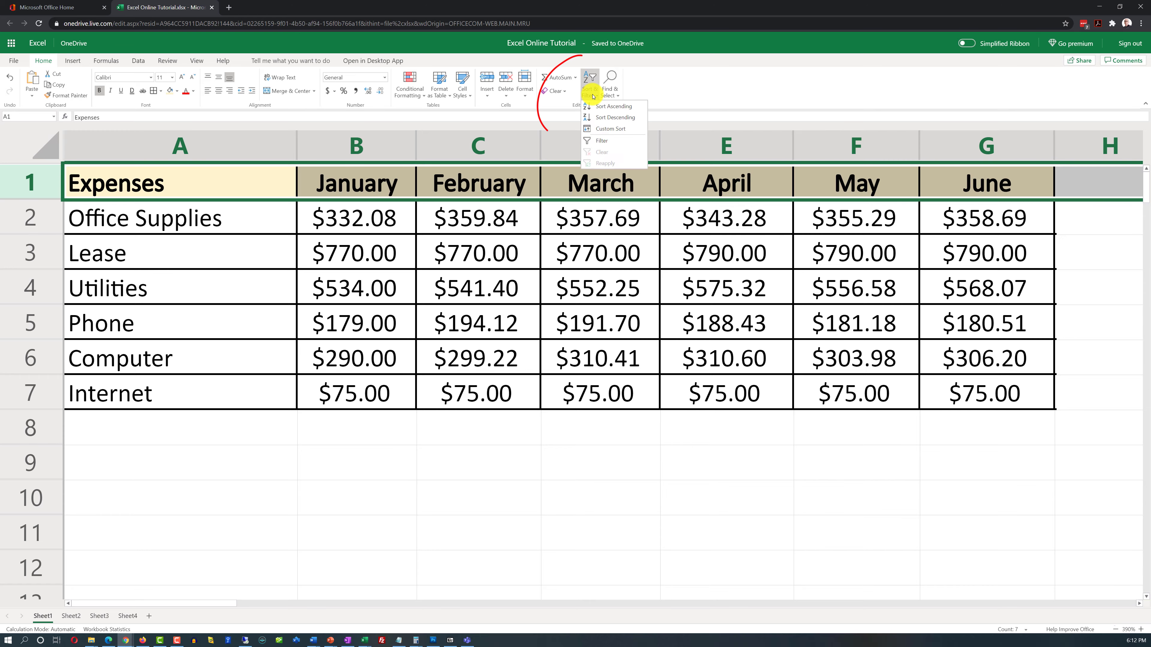
{"action": "left_click", "coordinate": [598, 141]}
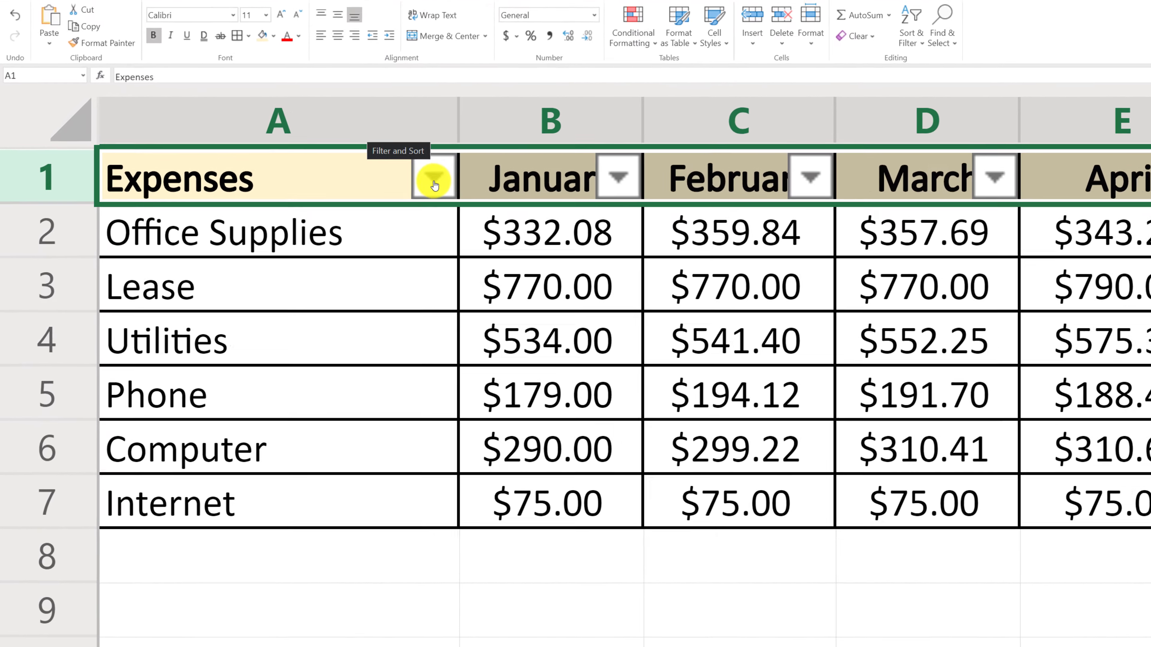
Sort the table rows in ascending order by the Expenses column
{"action": "left_click", "coordinate": [434, 182]}
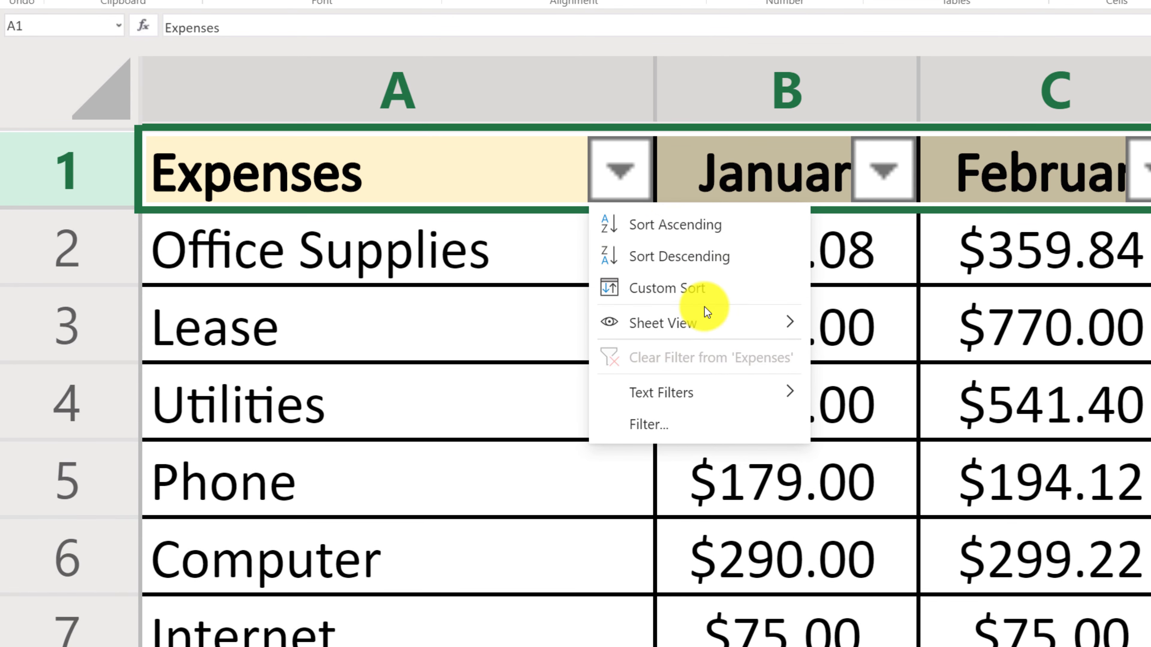
{"action": "mouse_move", "coordinate": [705, 310]}
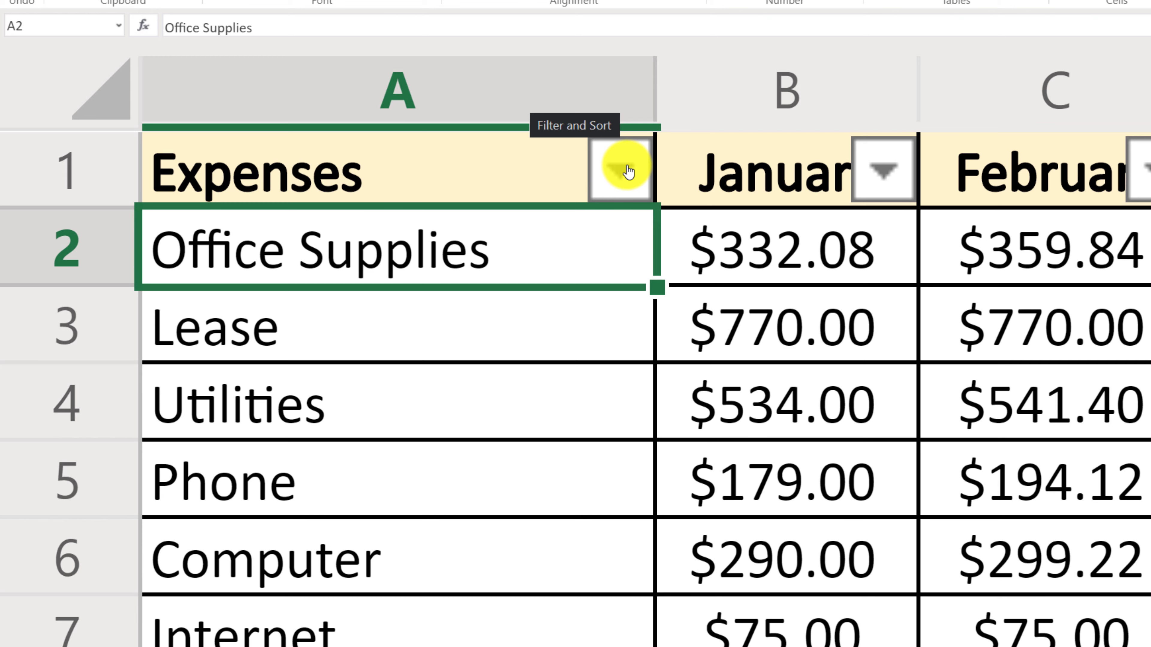
{"action": "left_click", "coordinate": [624, 171]}
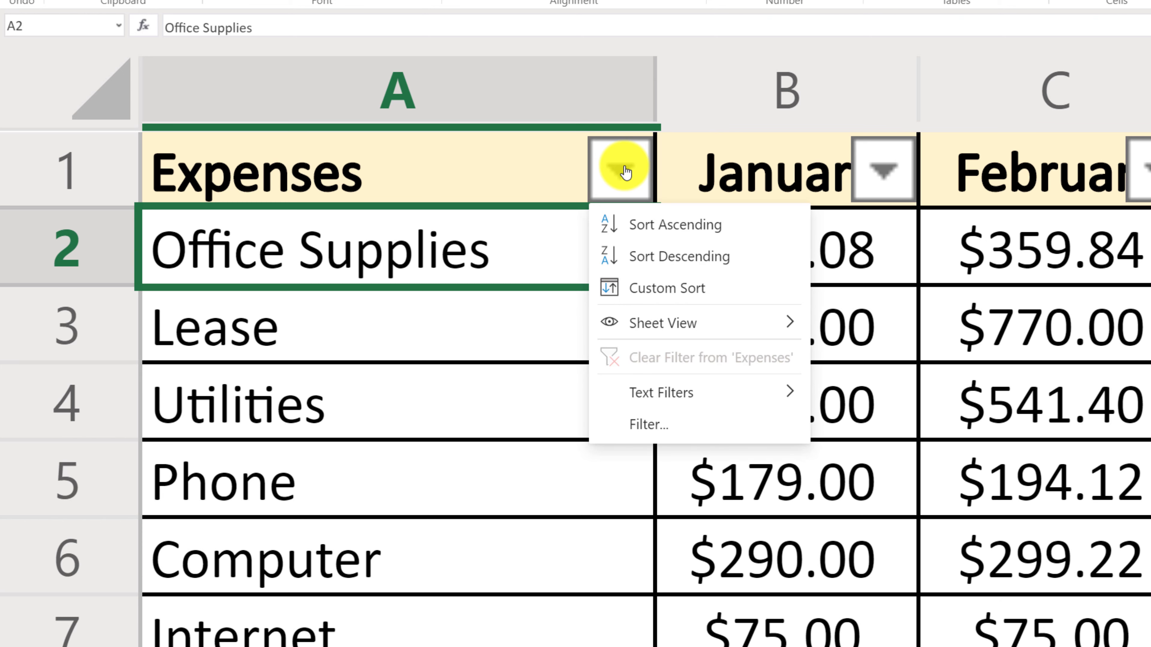
{"action": "left_click", "coordinate": [672, 229]}
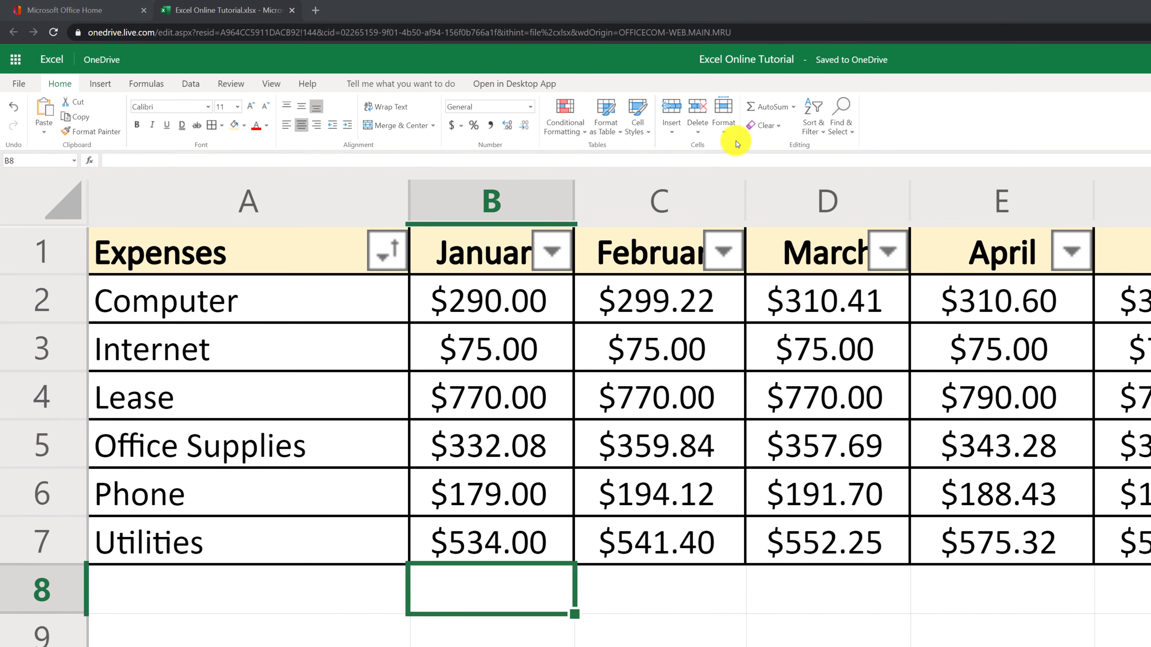
Total the January expenses in cell B8 with AutoSum over B2:B7
{"action": "left_click", "coordinate": [796, 111]}
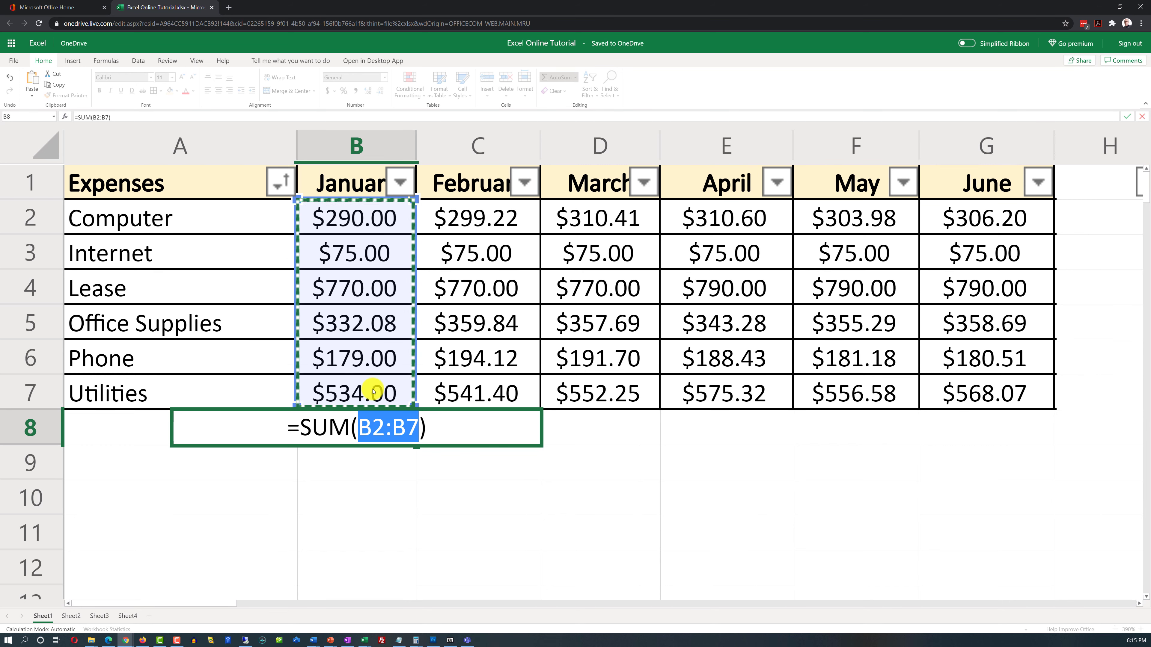
{"action": "key", "text": "Return"}
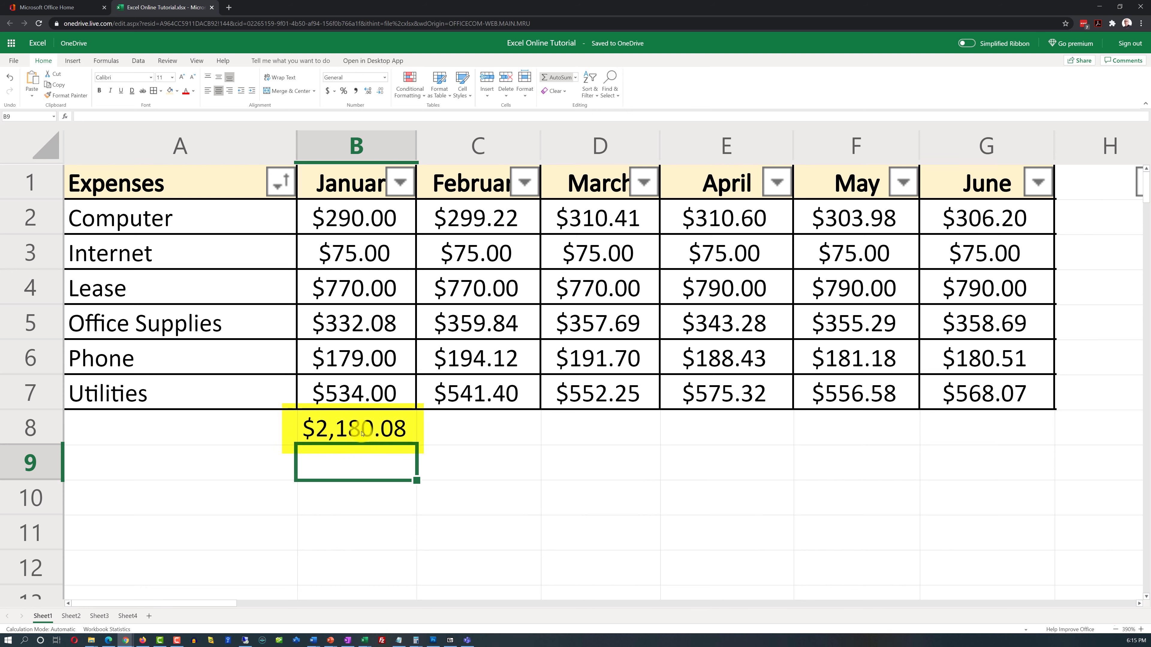
{"action": "key", "text": "Up"}
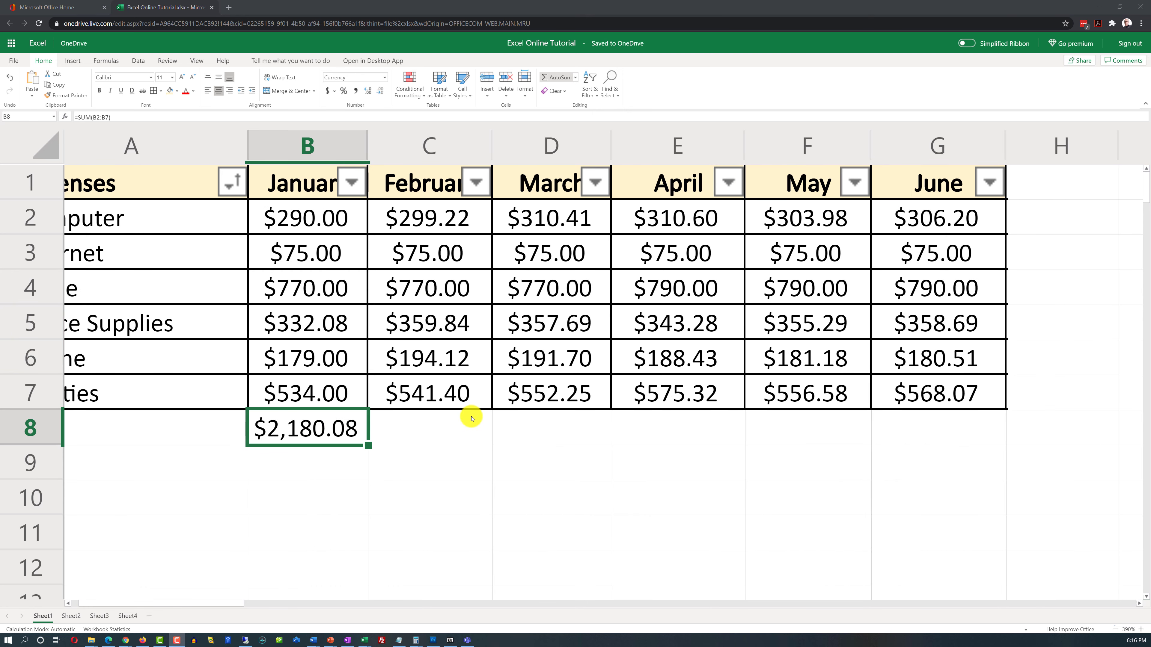
Fill the January total formula from B8 across row 8 through June in G8
{"action": "left_click", "coordinate": [446, 433]}
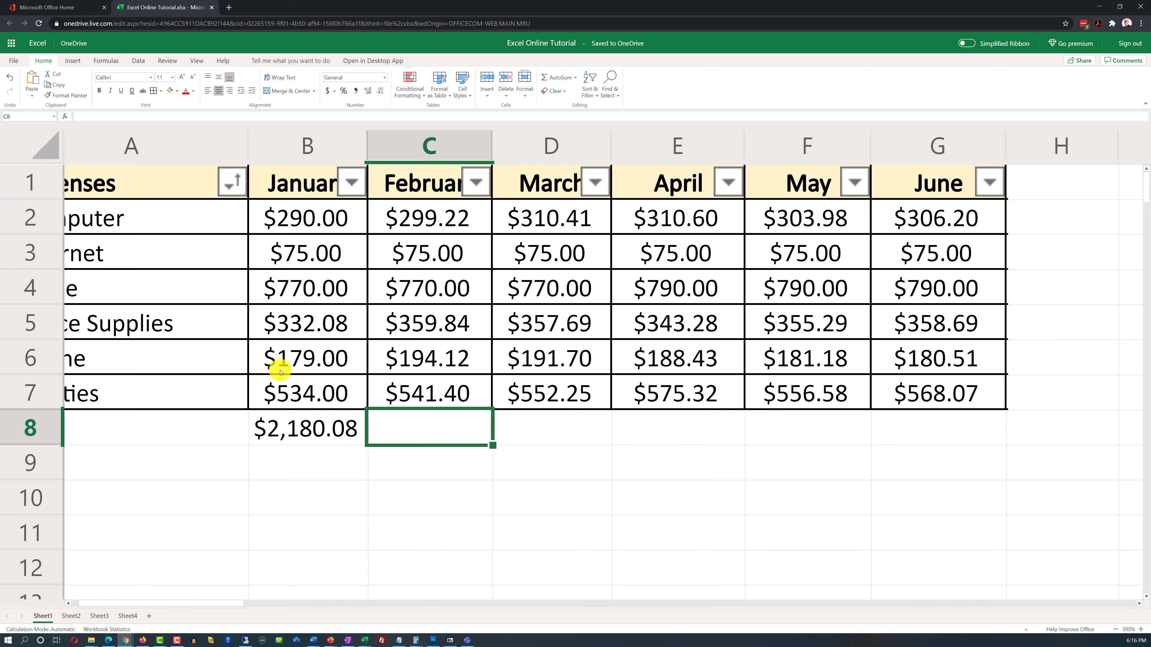
{"action": "left_click", "coordinate": [327, 433]}
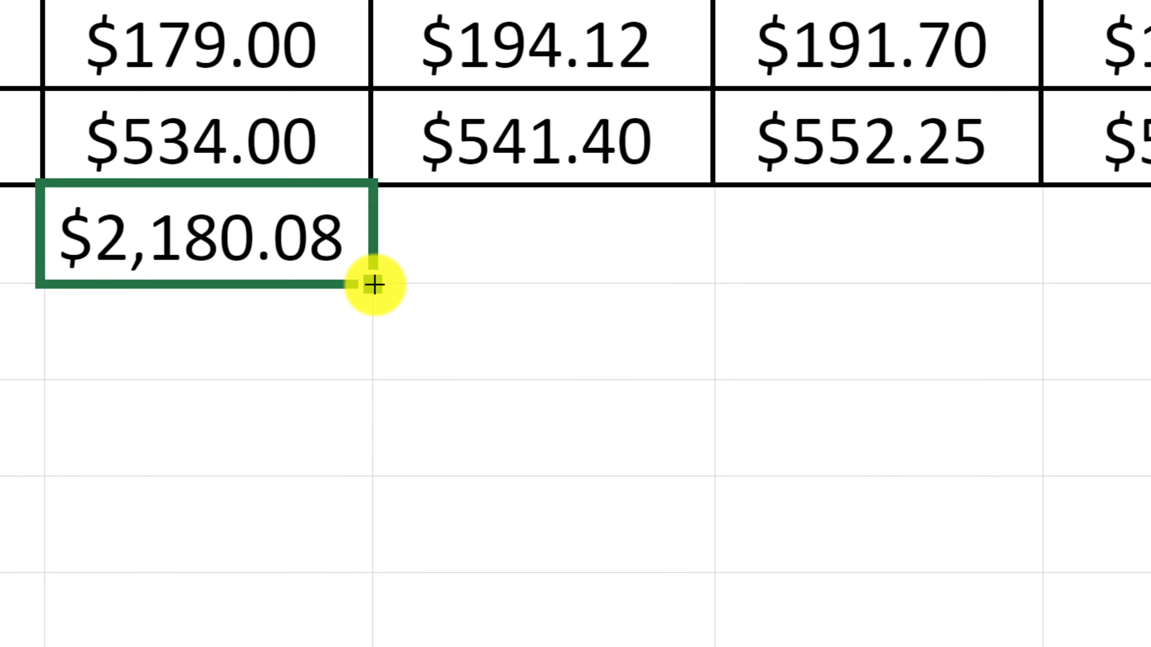
{"action": "left_click_drag", "start_coordinate": [374, 286], "coordinate": [1149, 288]}
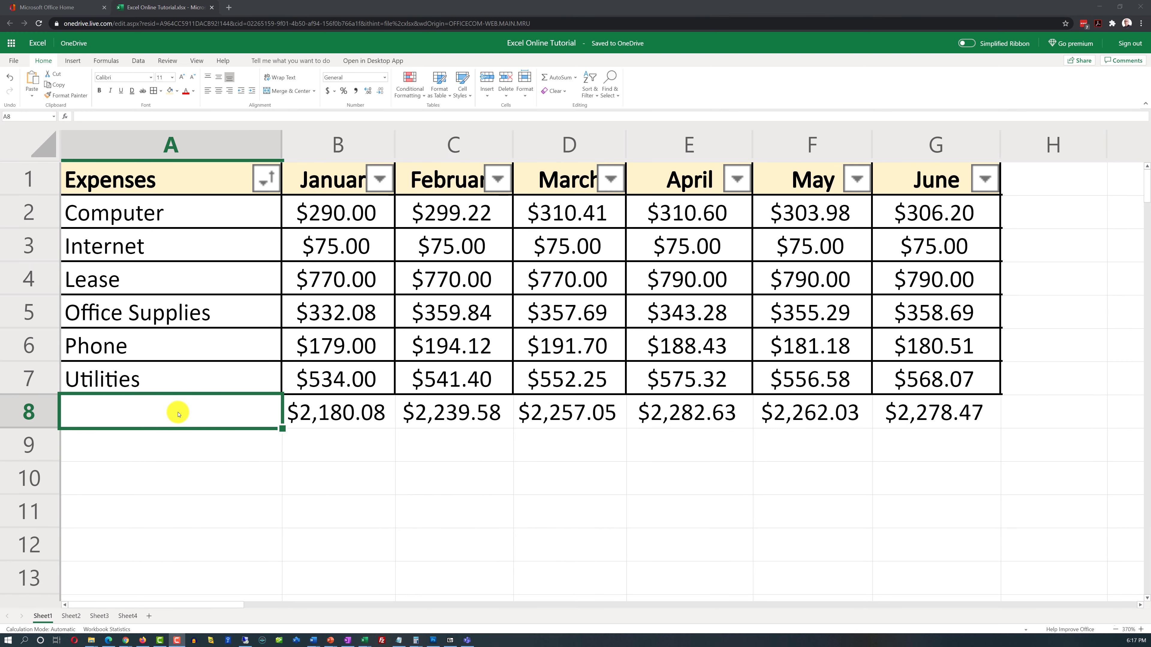
Label cell A8 as "Total" and right-align its text
{"action": "double_click", "coordinate": [178, 414]}
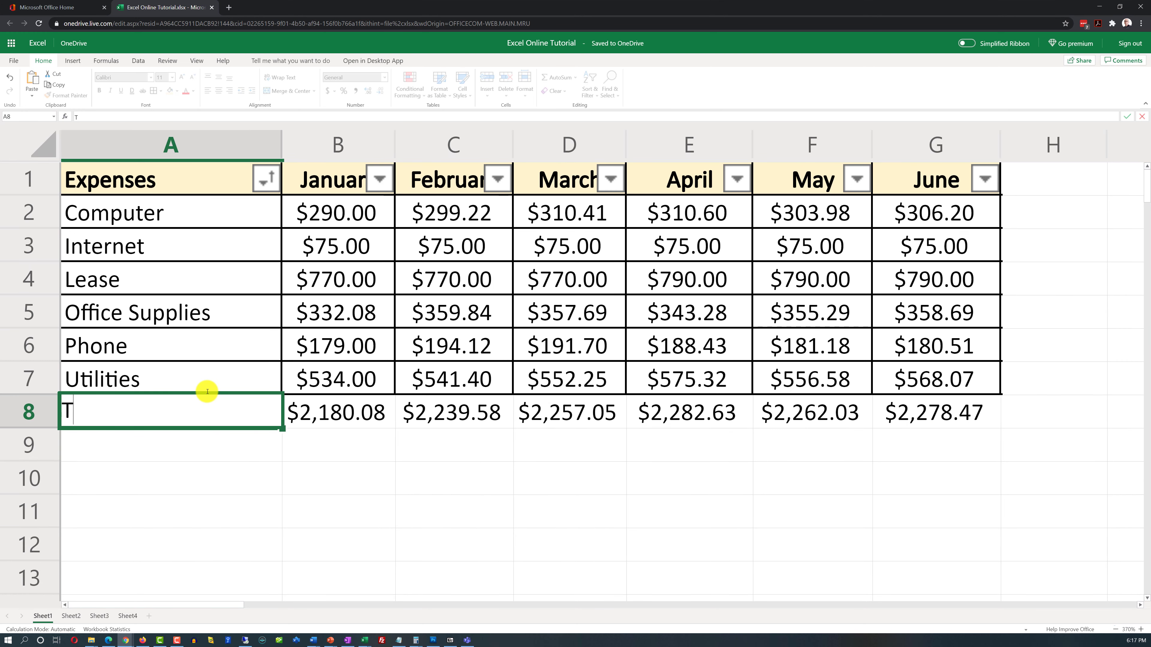
{"action": "left_click", "coordinate": [141, 479]}
{"action": "left_click", "coordinate": [168, 413]}
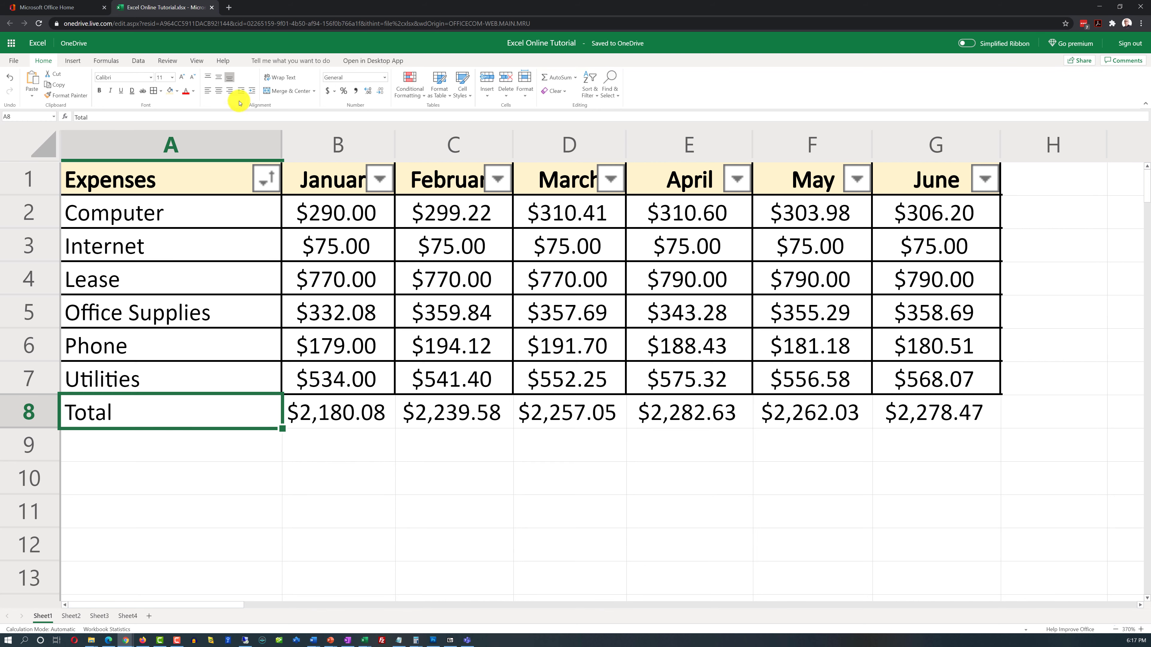
{"action": "left_click", "coordinate": [230, 93]}
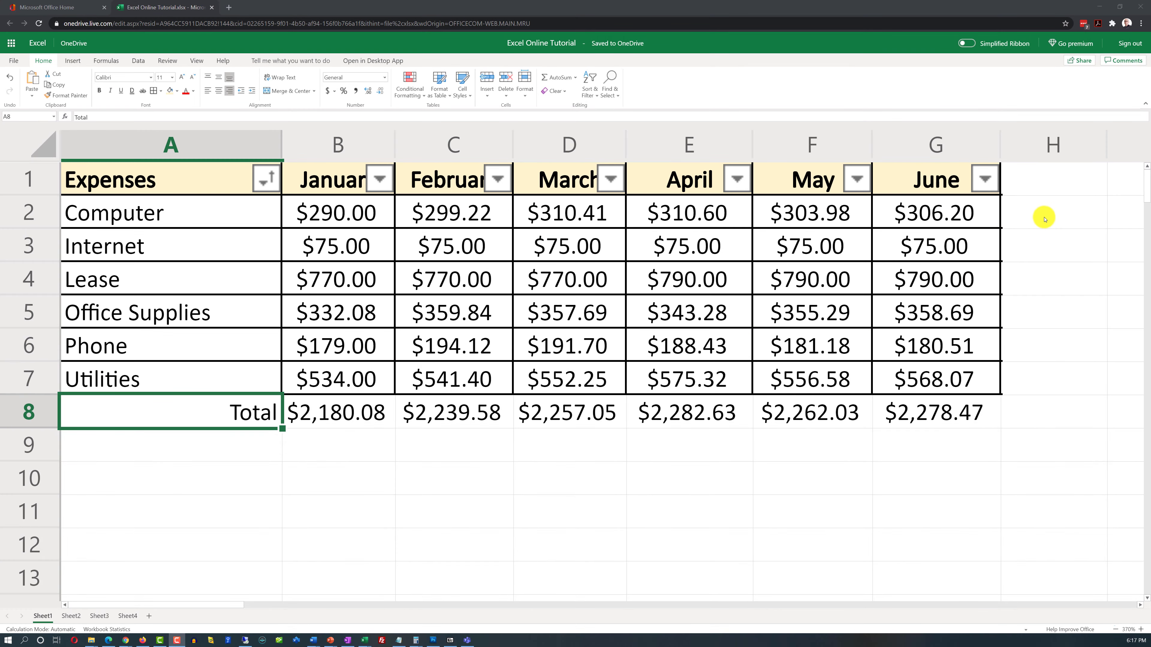
Enter the formula =SUM(B2:G2) in cell H2 to add up the Computer expenses from January to June
{"action": "left_click", "coordinate": [1044, 219]}
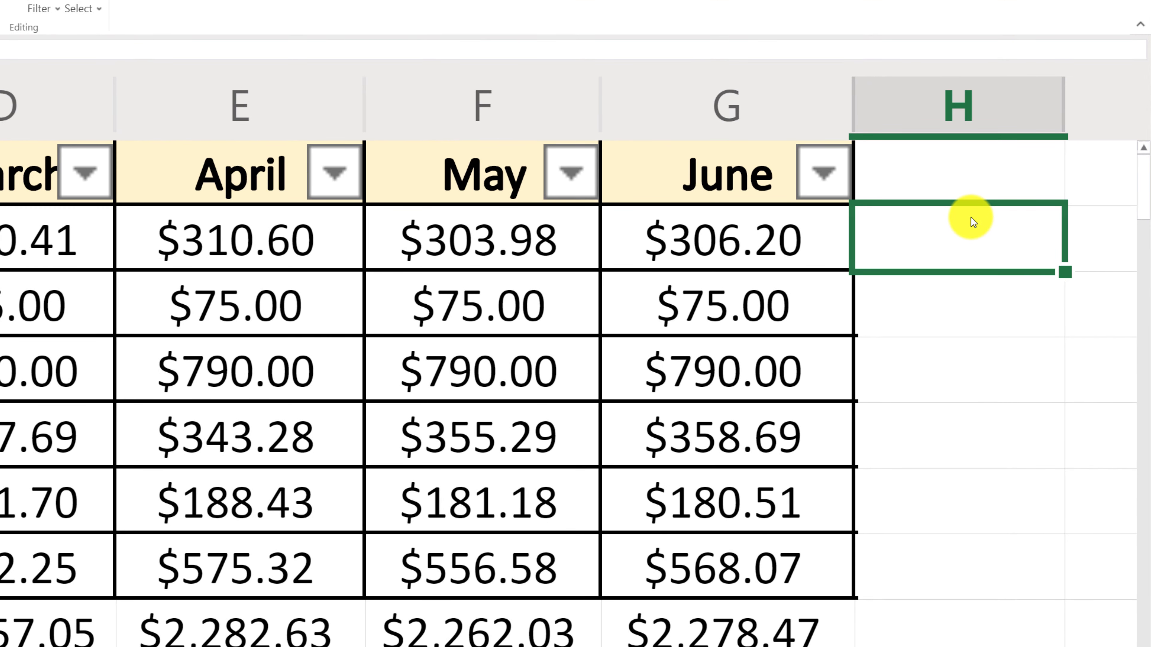
{"action": "type", "text": "=SUM"}
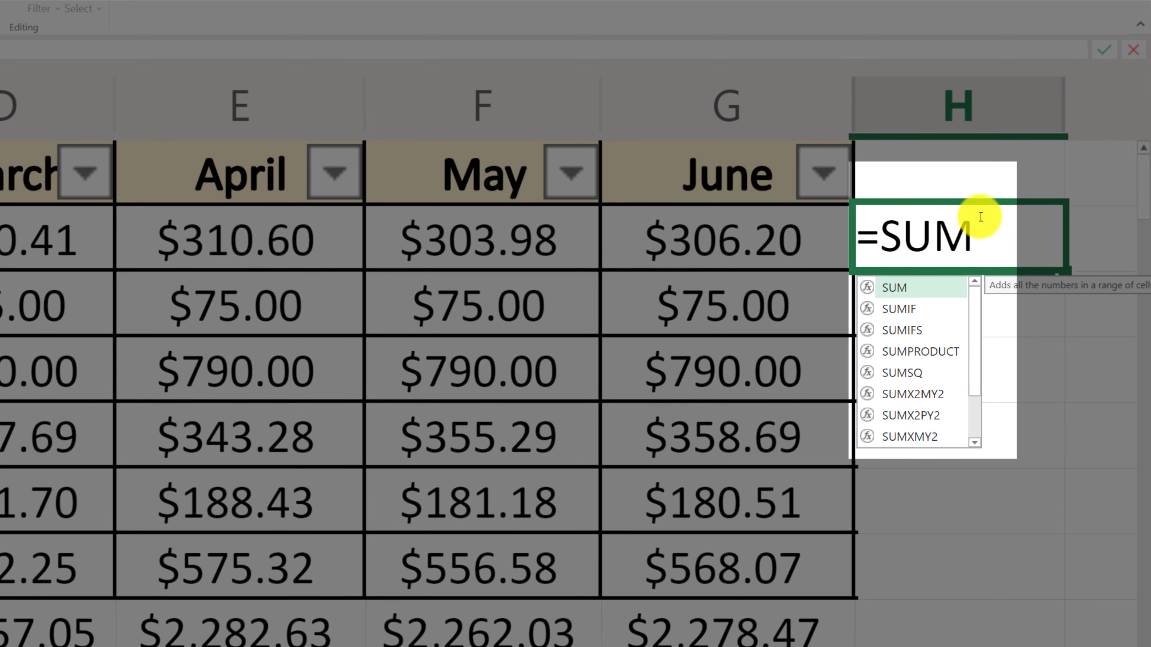
{"action": "type", "text": "("}
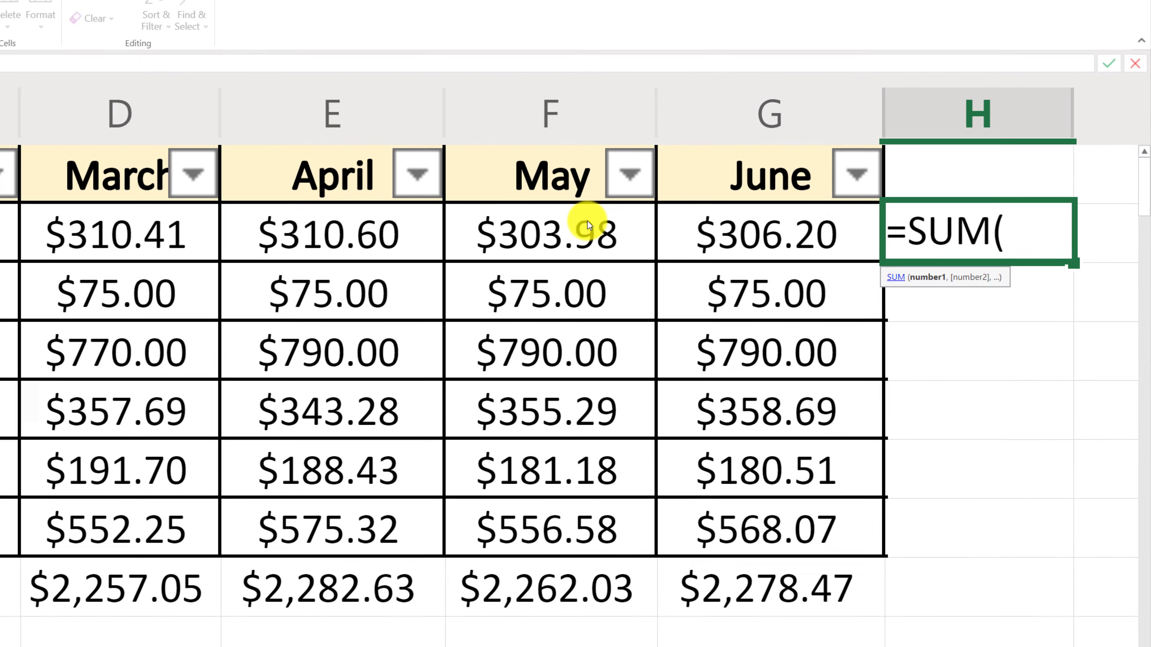
{"action": "left_click_drag", "start_coordinate": [39, 226], "coordinate": [836, 229]}
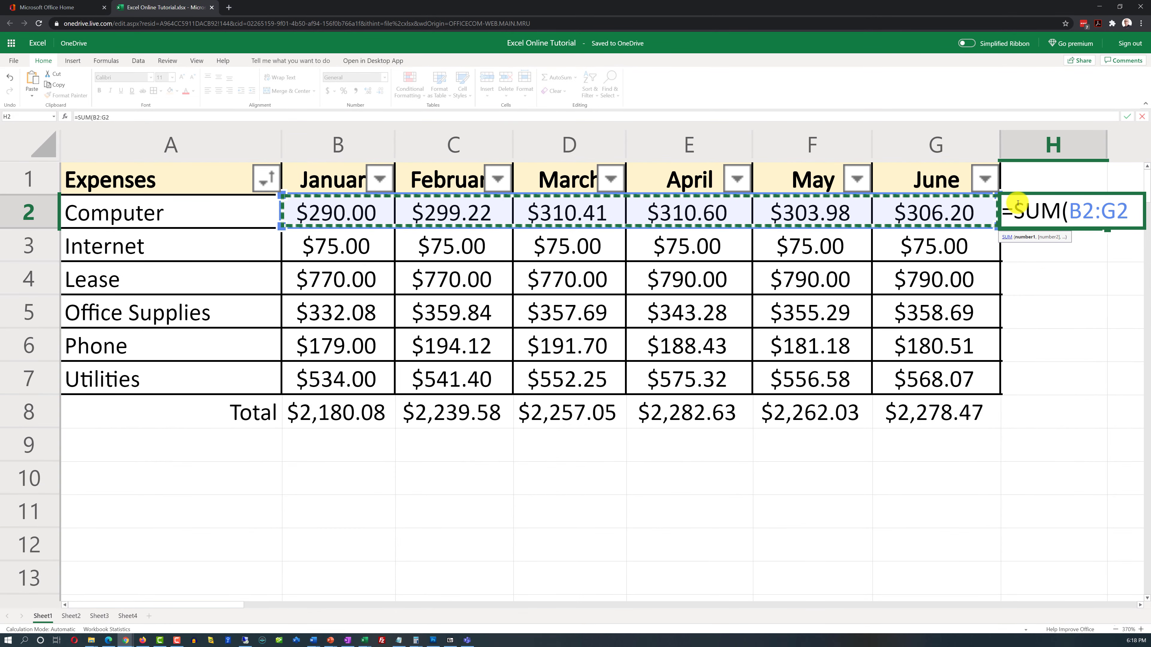
{"action": "type", "text": ")"}
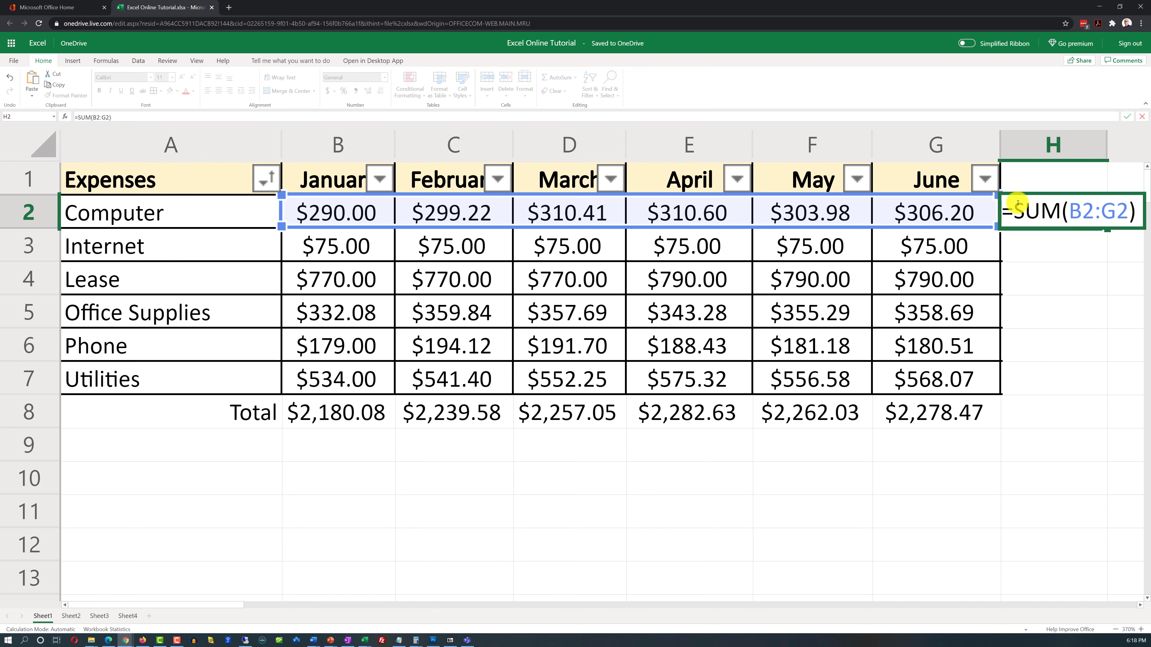
{"action": "key", "text": "Return"}
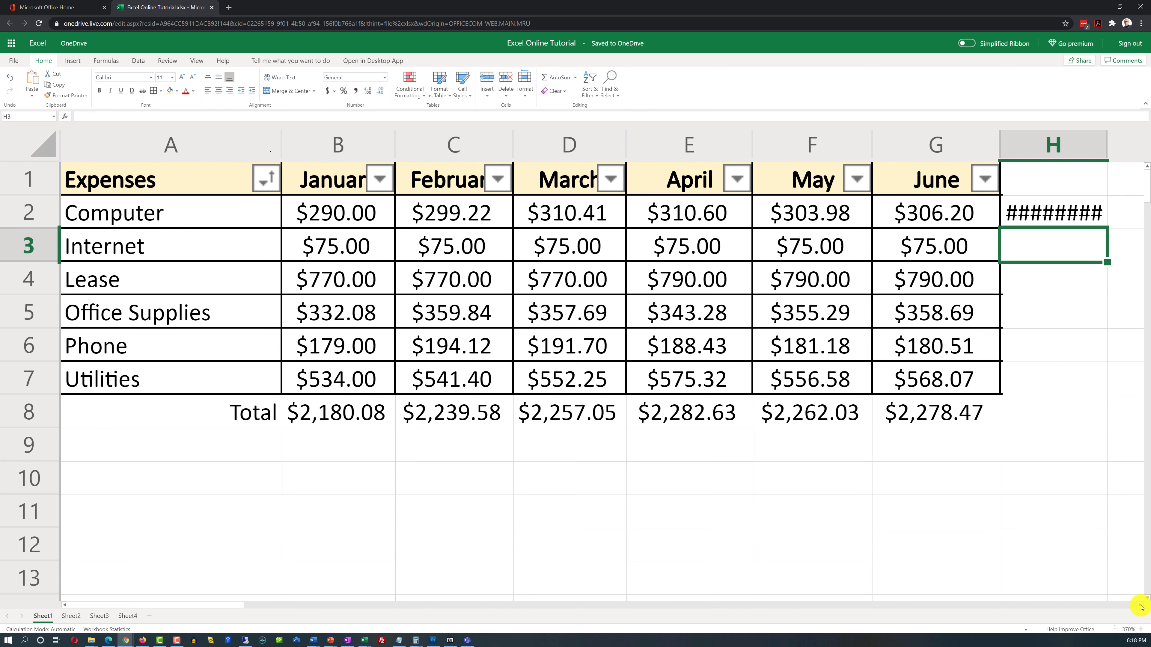
Widen column H to fit its contents
{"action": "scroll", "coordinate": [1140, 607], "scroll_direction": "right", "scroll_amount": 2}
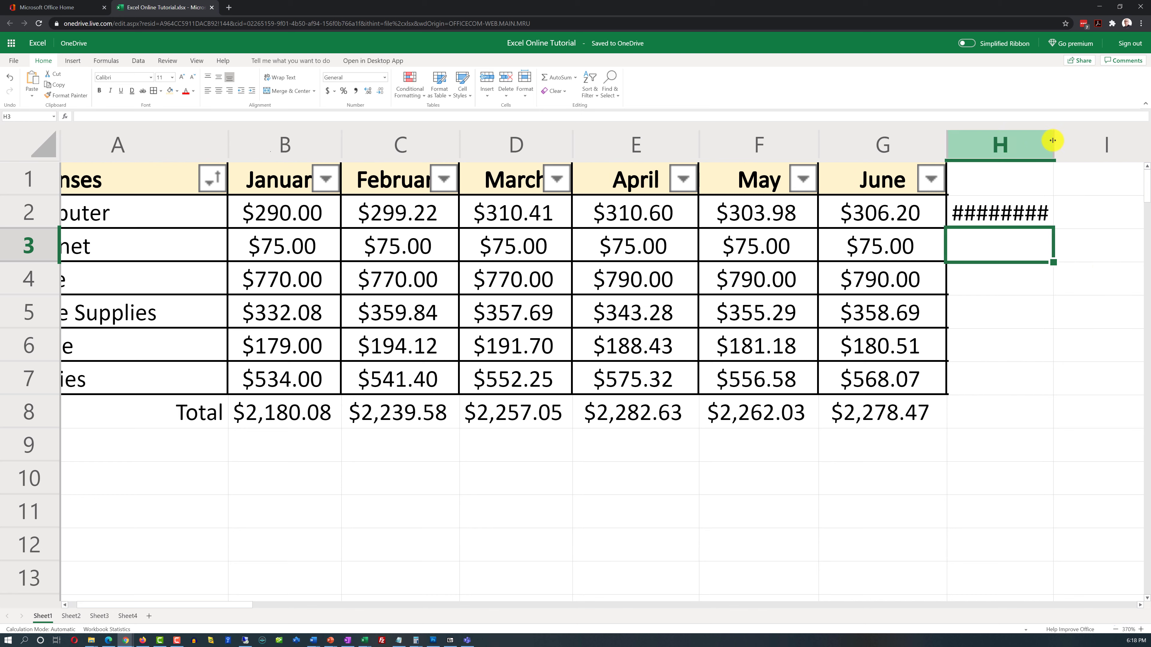
{"action": "mouse_move", "coordinate": [1053, 141]}
{"action": "left_mouse_down"}
{"action": "mouse_move", "coordinate": [1092, 145]}
{"action": "mouse_move", "coordinate": [1058, 153]}
{"action": "left_mouse_up"}
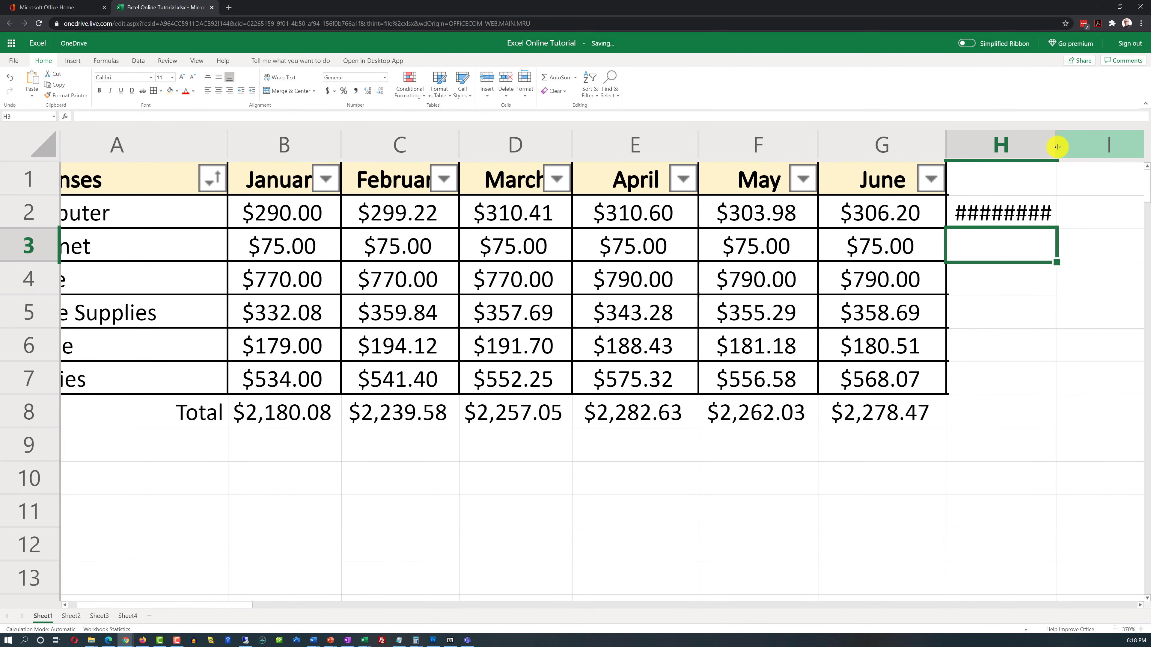
{"action": "double_click", "coordinate": [1057, 146]}
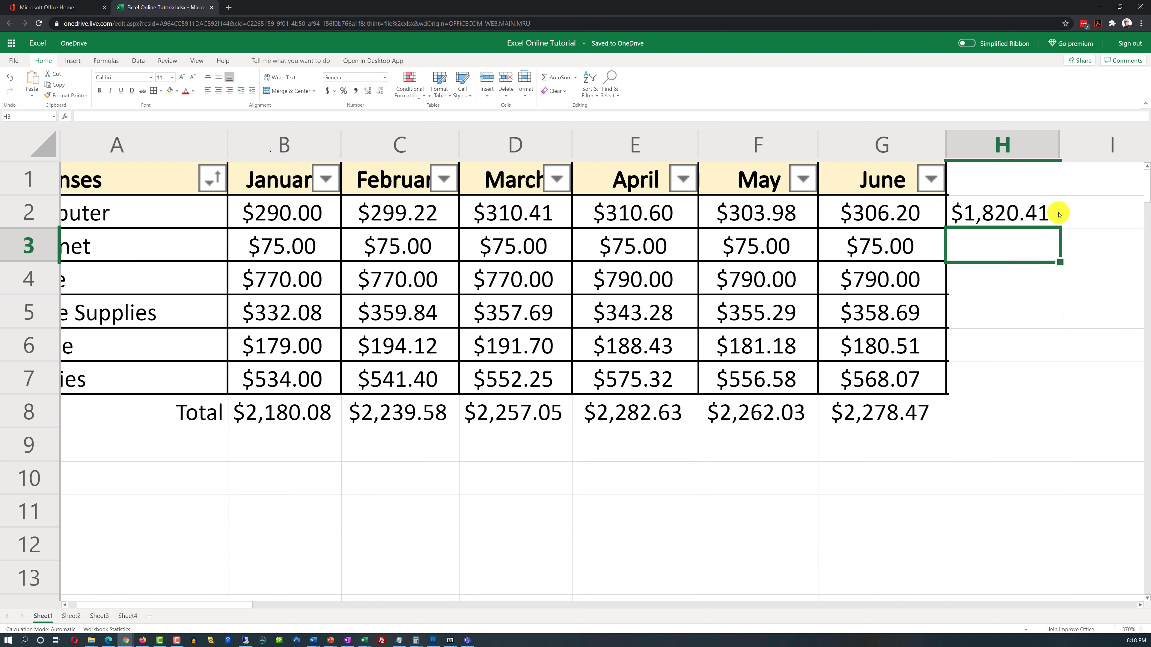
Copy the row total formula from H2 and paste it into cells H3 to H7
{"action": "left_click", "coordinate": [1038, 221]}
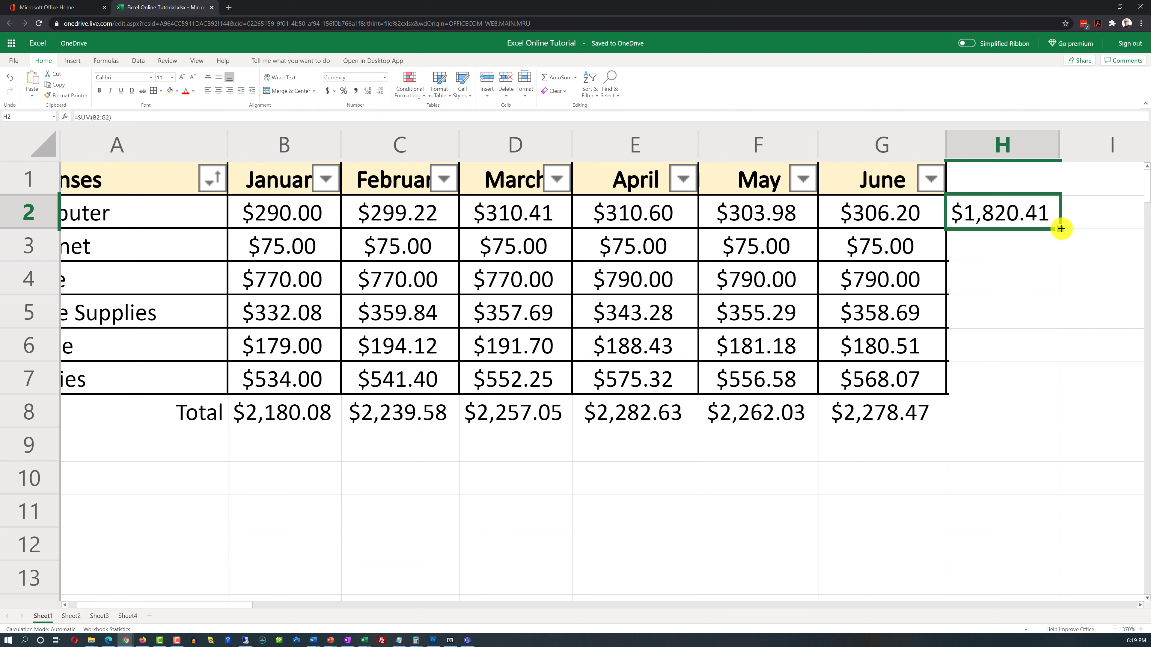
{"action": "left_click", "coordinate": [999, 253]}
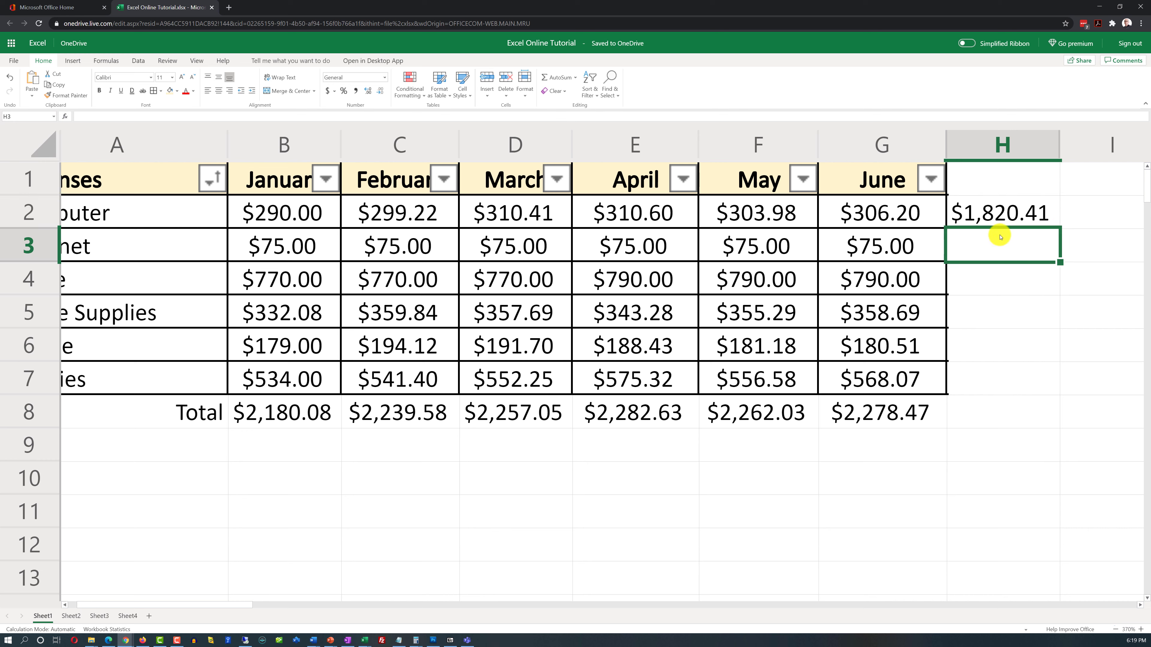
{"action": "left_click", "coordinate": [1010, 212]}
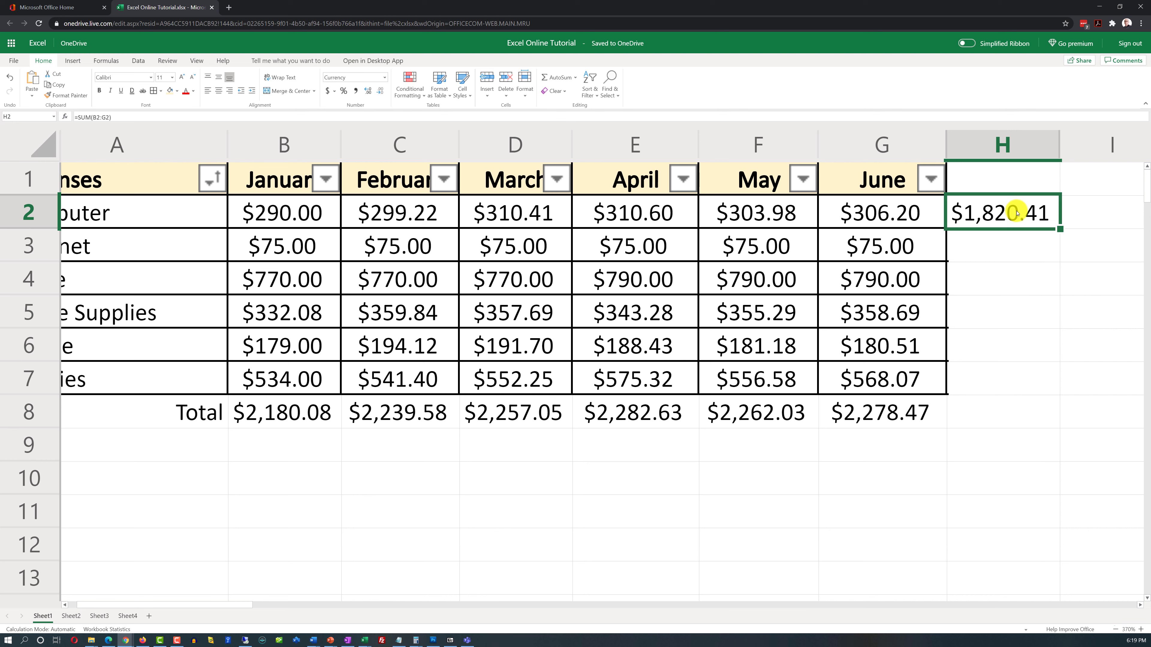
{"action": "key", "text": "ctrl+c"}
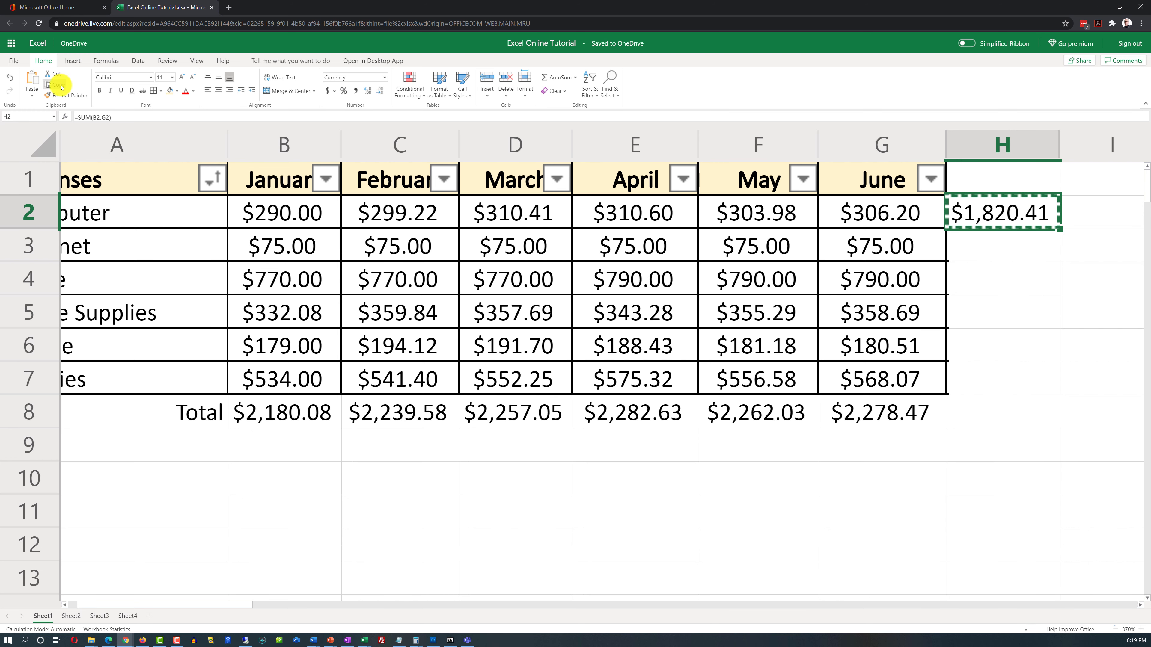
{"action": "left_click_drag", "start_coordinate": [1020, 247], "coordinate": [1013, 374]}
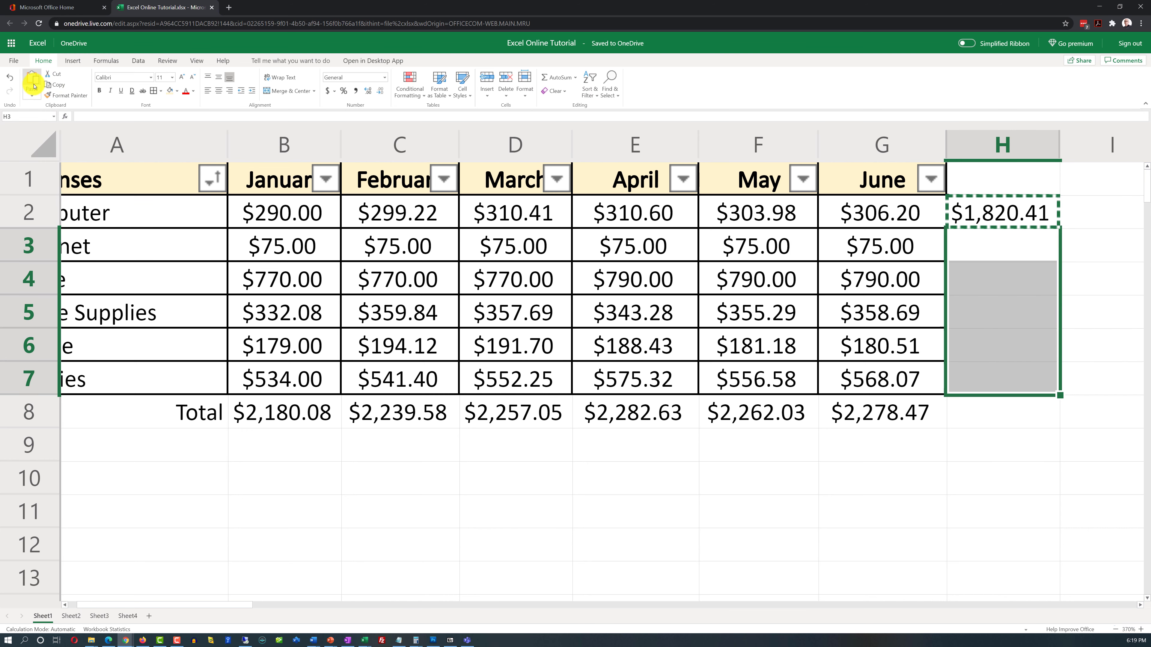
{"action": "key", "text": "ctrl+v"}
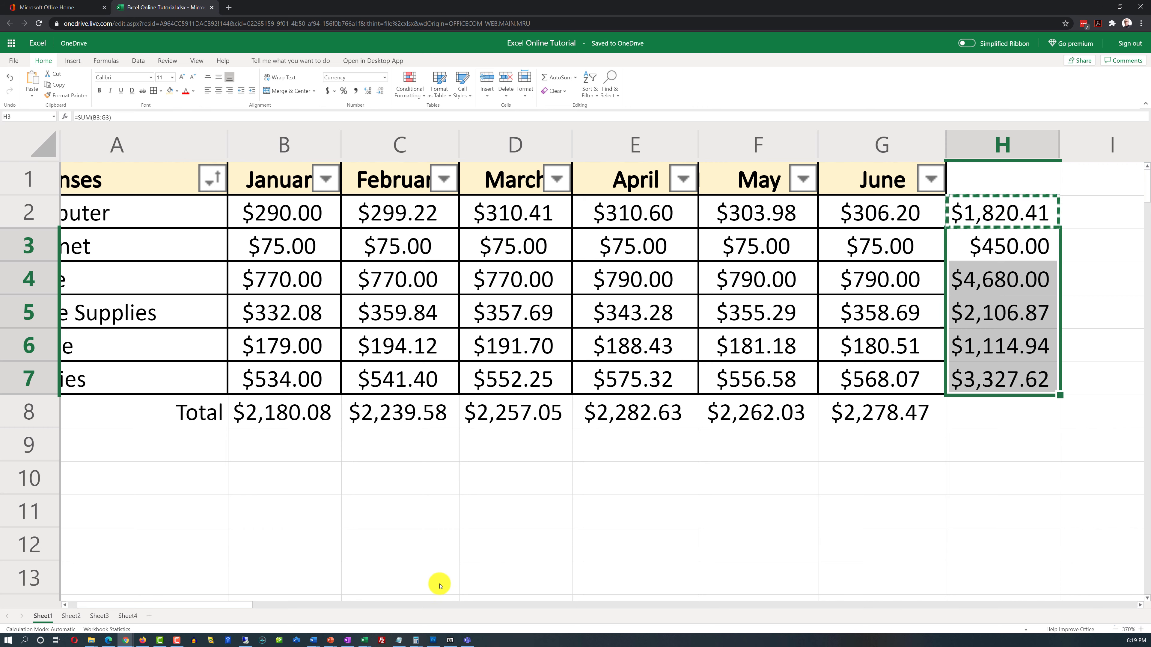
Enter the heading "Total" in cell H1 above the row totals
{"action": "left_click_drag", "start_coordinate": [247, 607], "coordinate": [223, 612]}
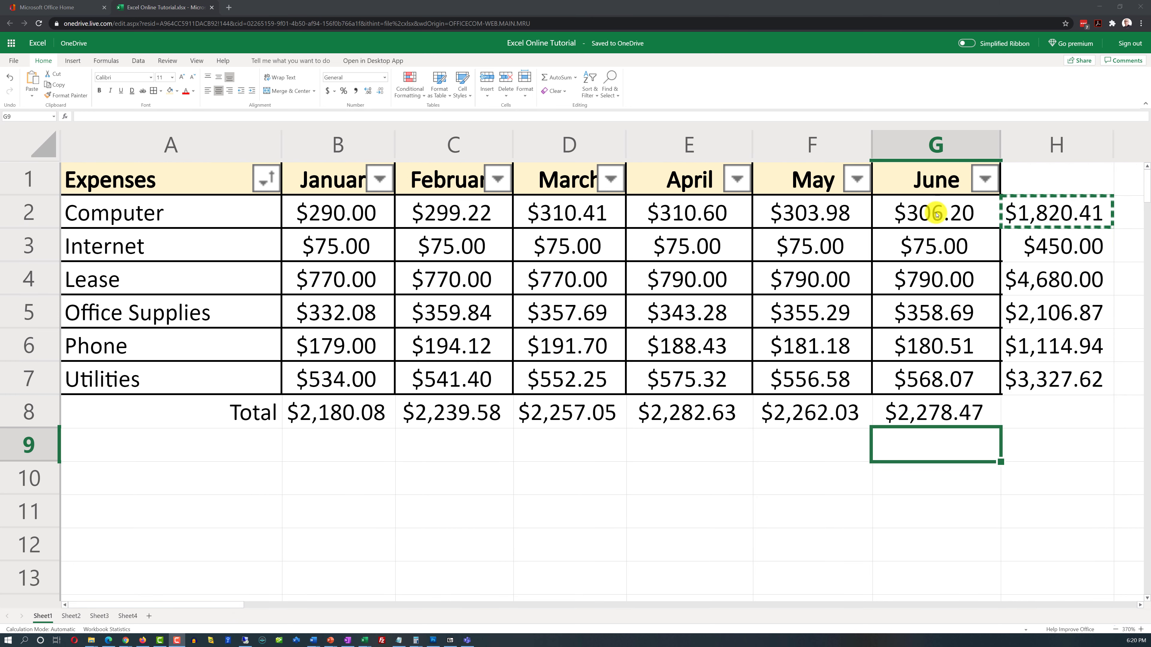
{"action": "left_click", "coordinate": [1038, 180]}
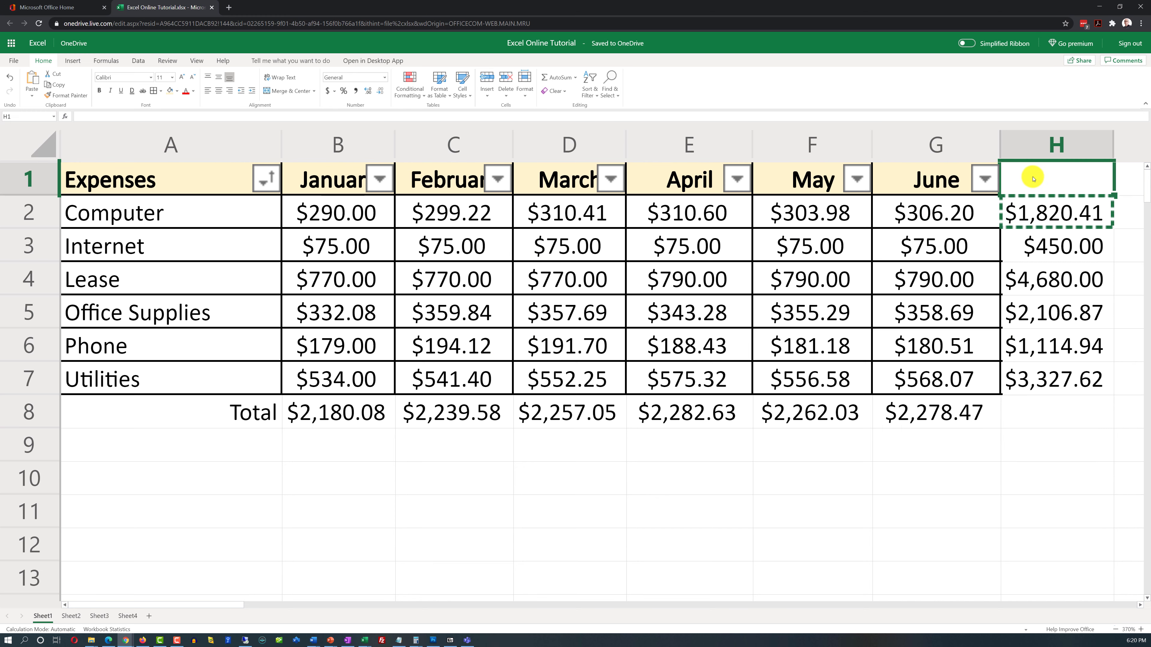
{"action": "type", "text": "Tota"}
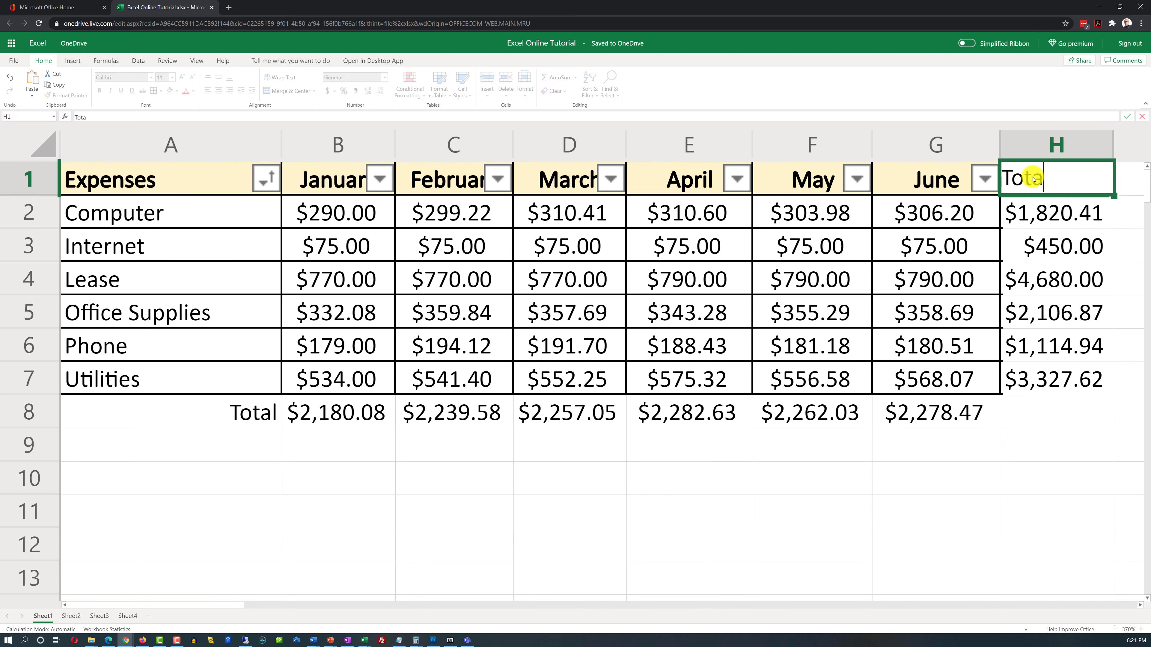
{"action": "type", "text": "l"}
{"action": "left_click", "coordinate": [1025, 407]}
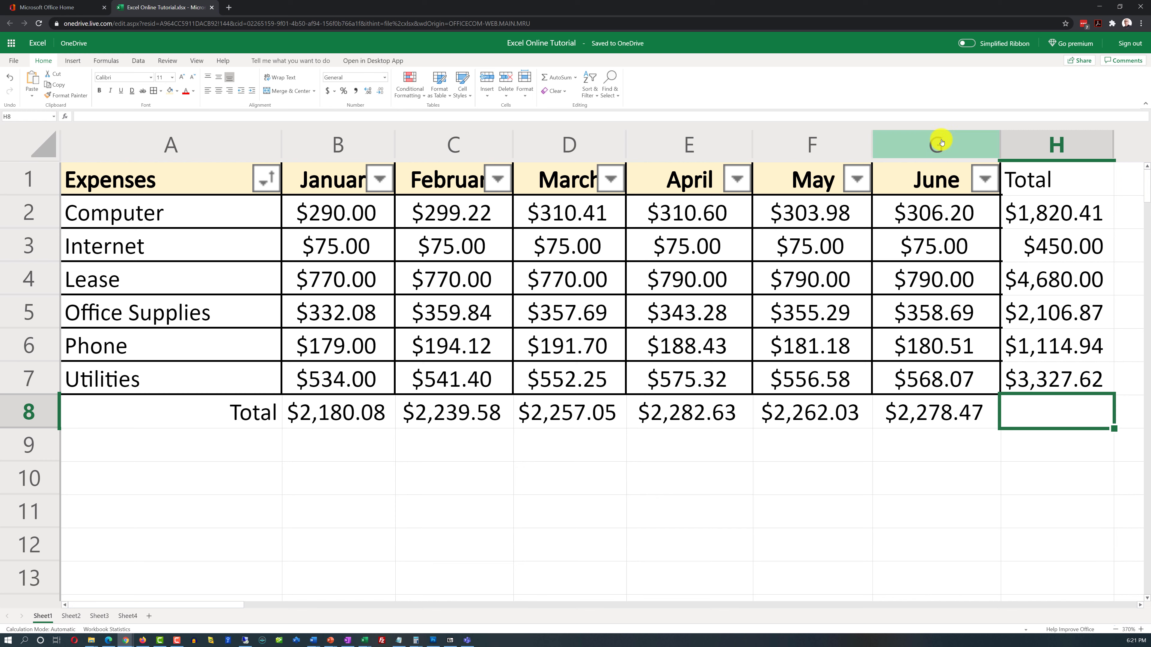
Center the contents of column H, including its Total heading and row totals
{"action": "left_click", "coordinate": [1060, 146]}
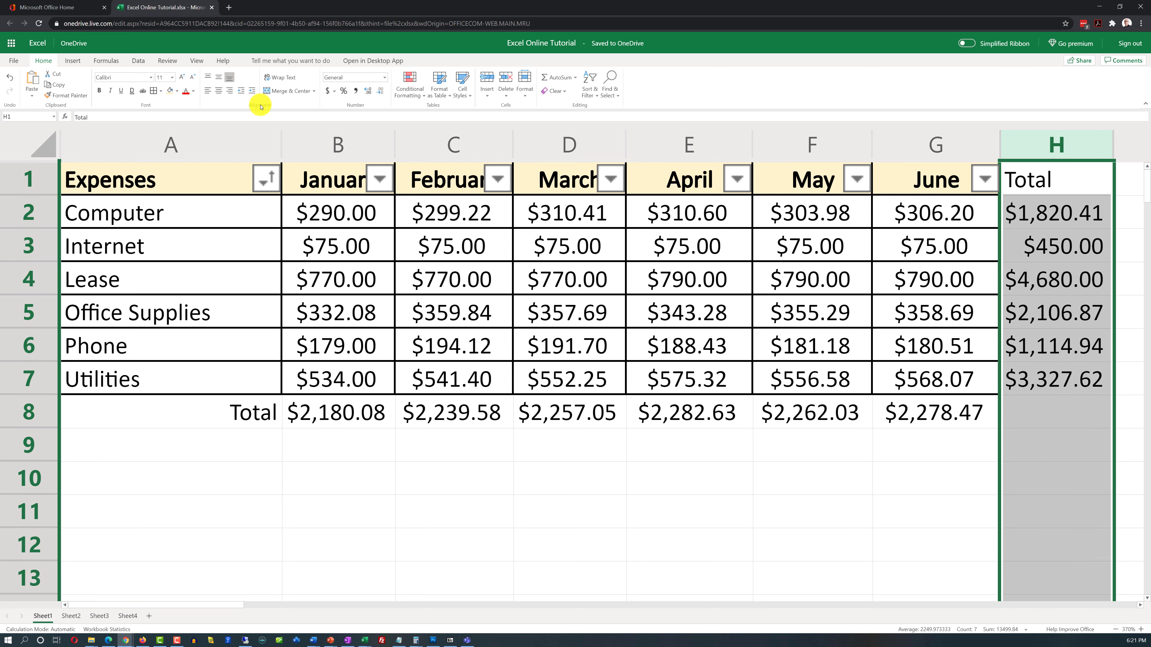
{"action": "left_click", "coordinate": [219, 90]}
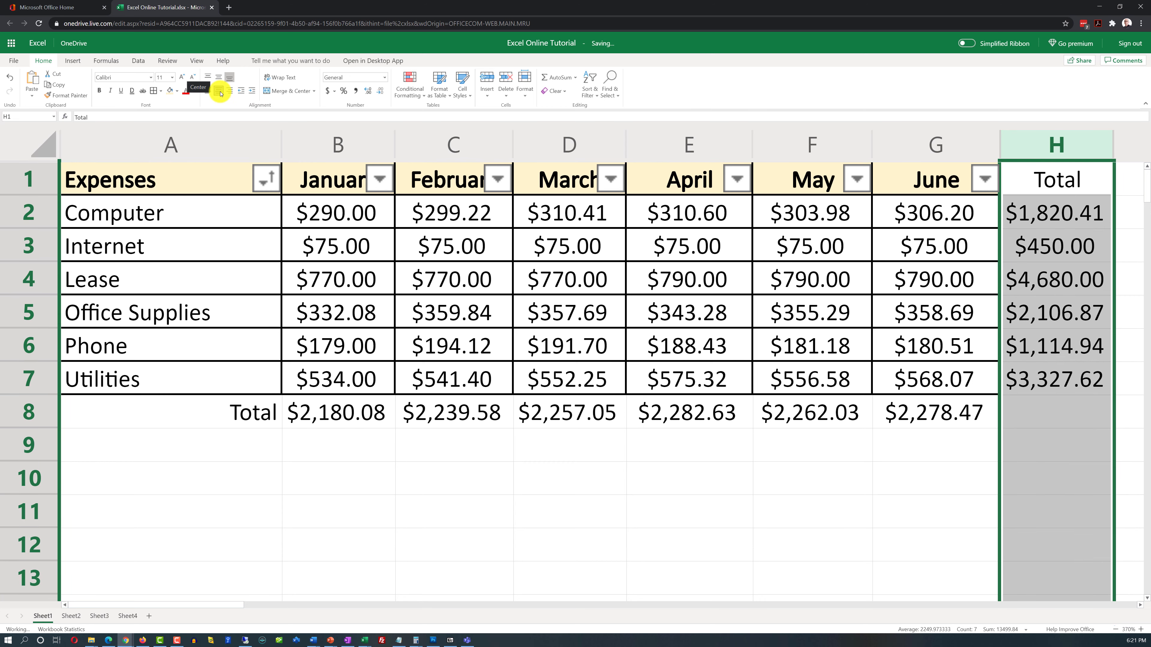
{"action": "left_click", "coordinate": [912, 523]}
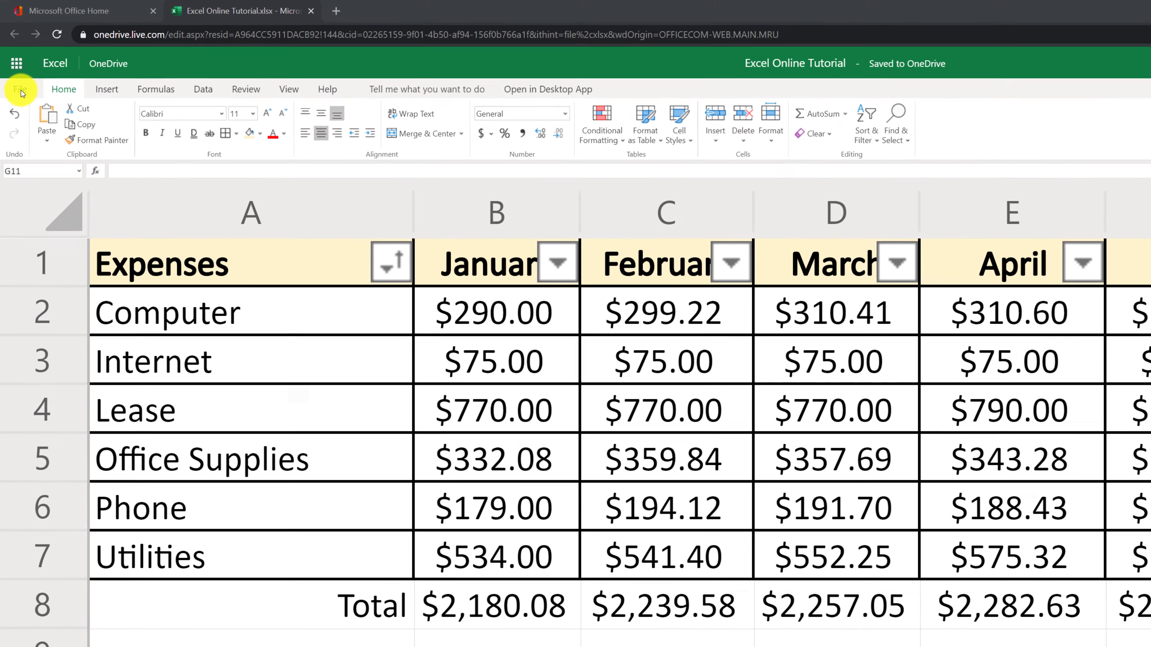
Set the active sheet's print orientation to Landscape and continue to the print-friendly view
{"action": "left_click", "coordinate": [18, 76]}
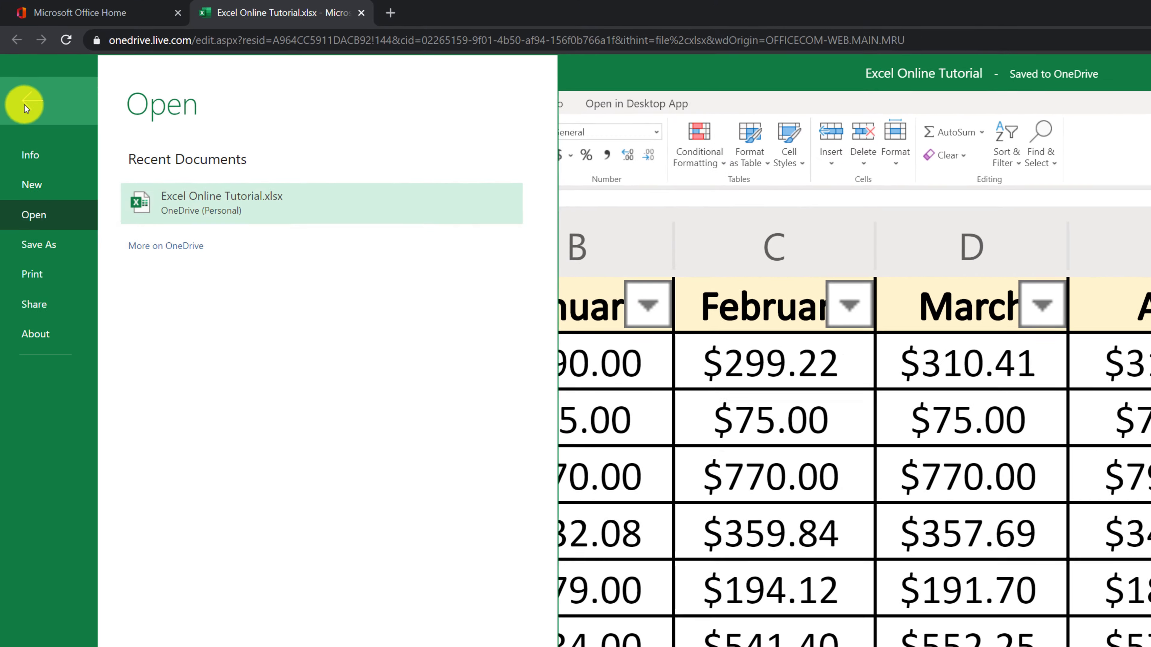
{"action": "left_click", "coordinate": [47, 307]}
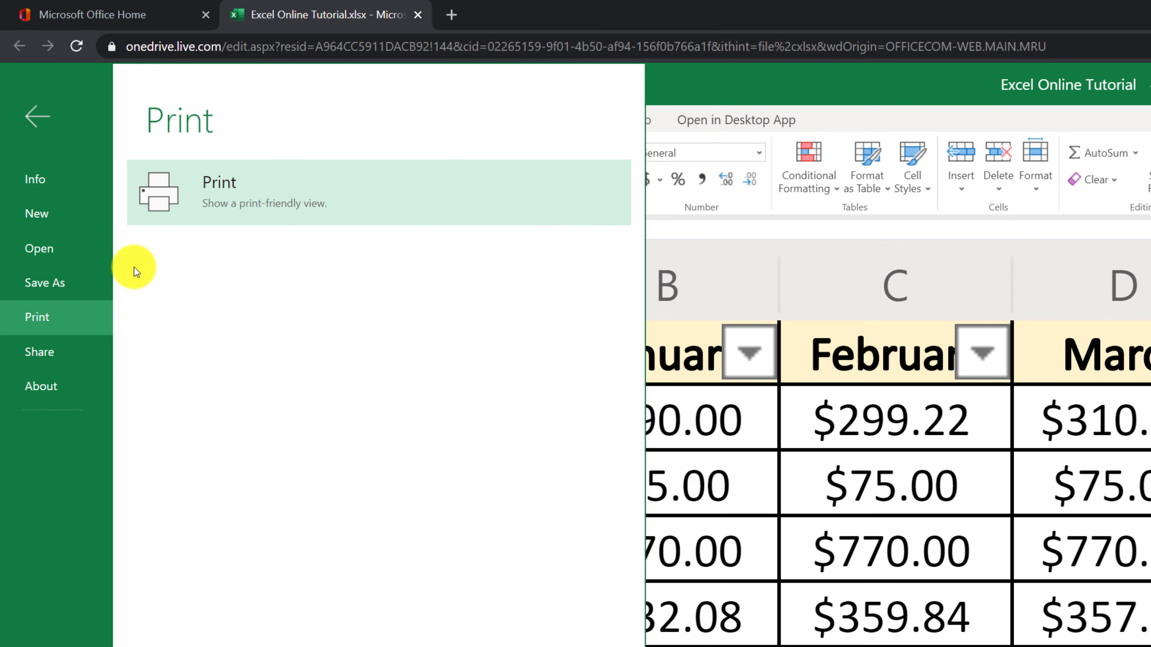
{"action": "left_click", "coordinate": [276, 191]}
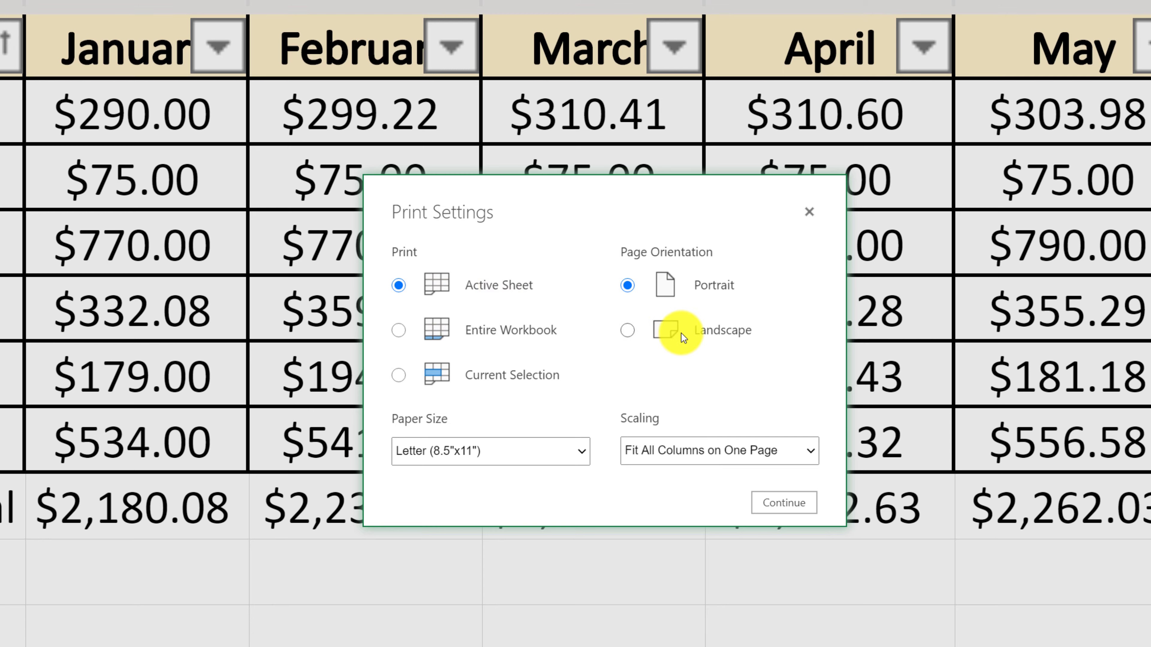
{"action": "left_click", "coordinate": [627, 330]}
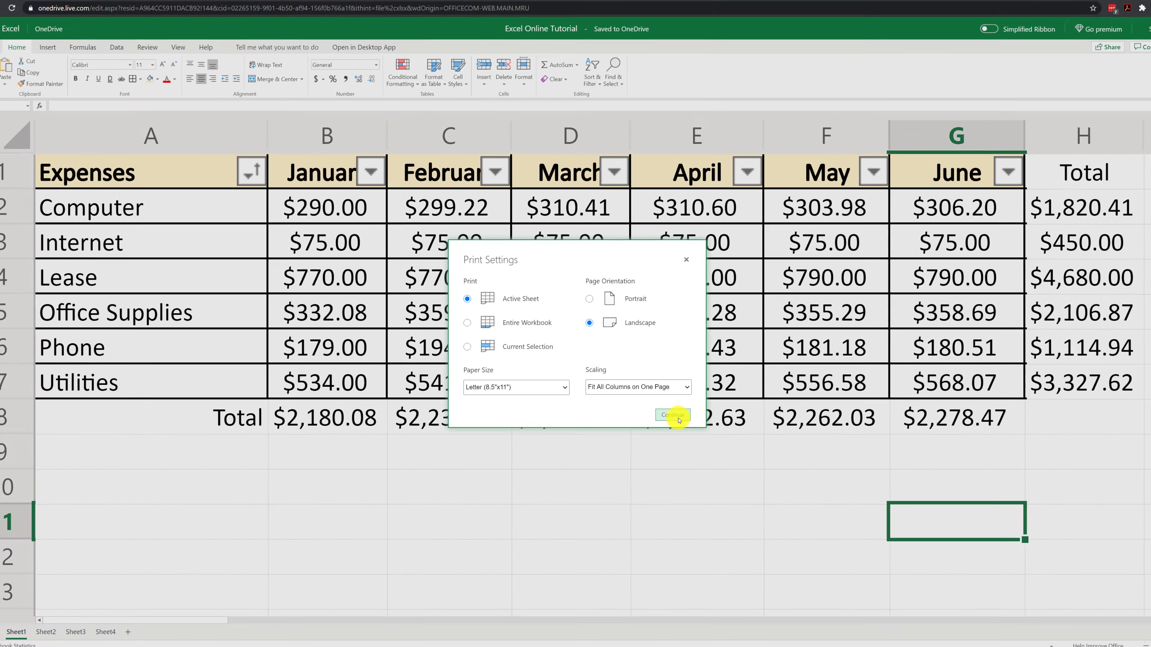
{"action": "left_click", "coordinate": [737, 470]}
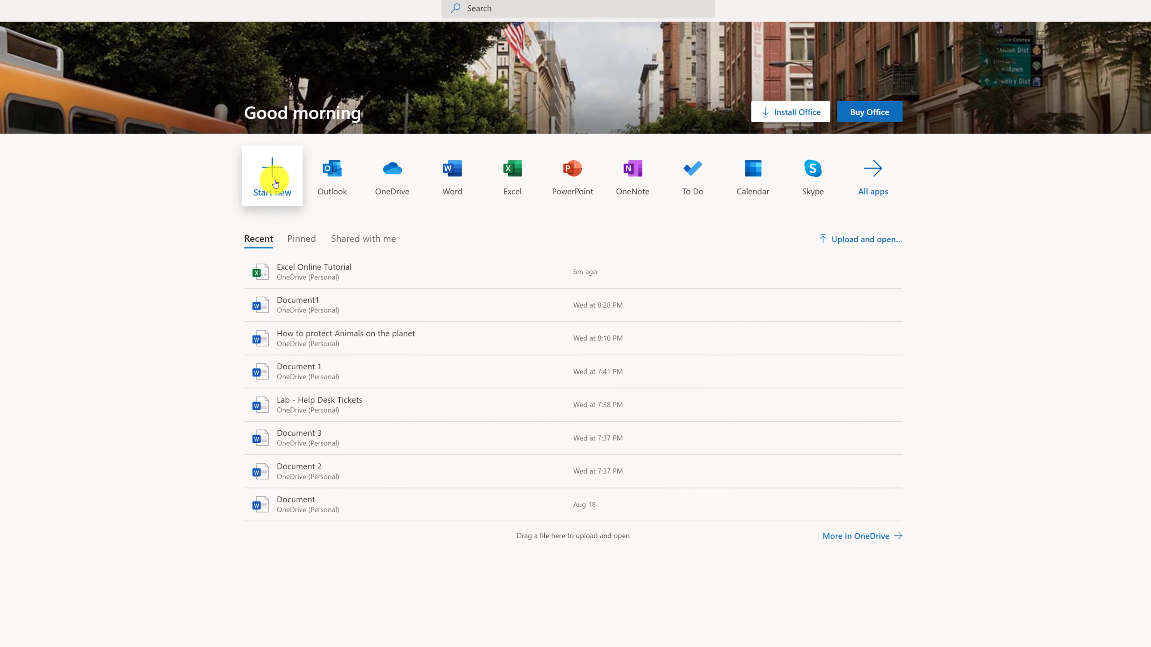
Check the new-file types offered on the Office home page and open PowerPoint
{"action": "left_click", "coordinate": [265, 174]}
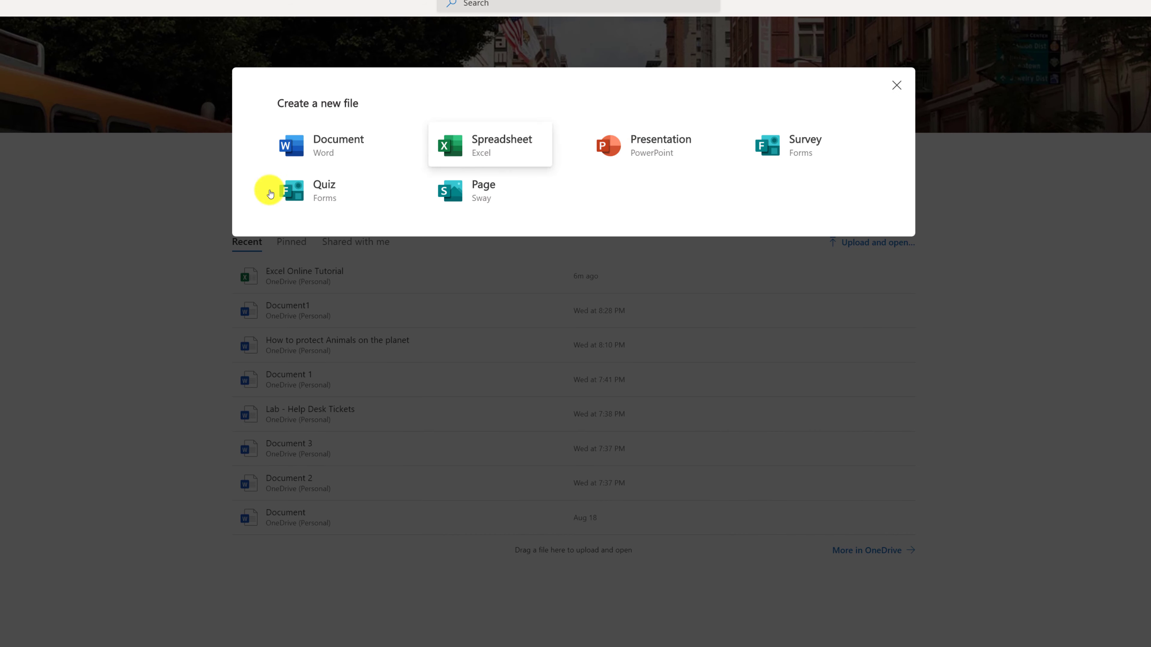
{"action": "left_click", "coordinate": [146, 252]}
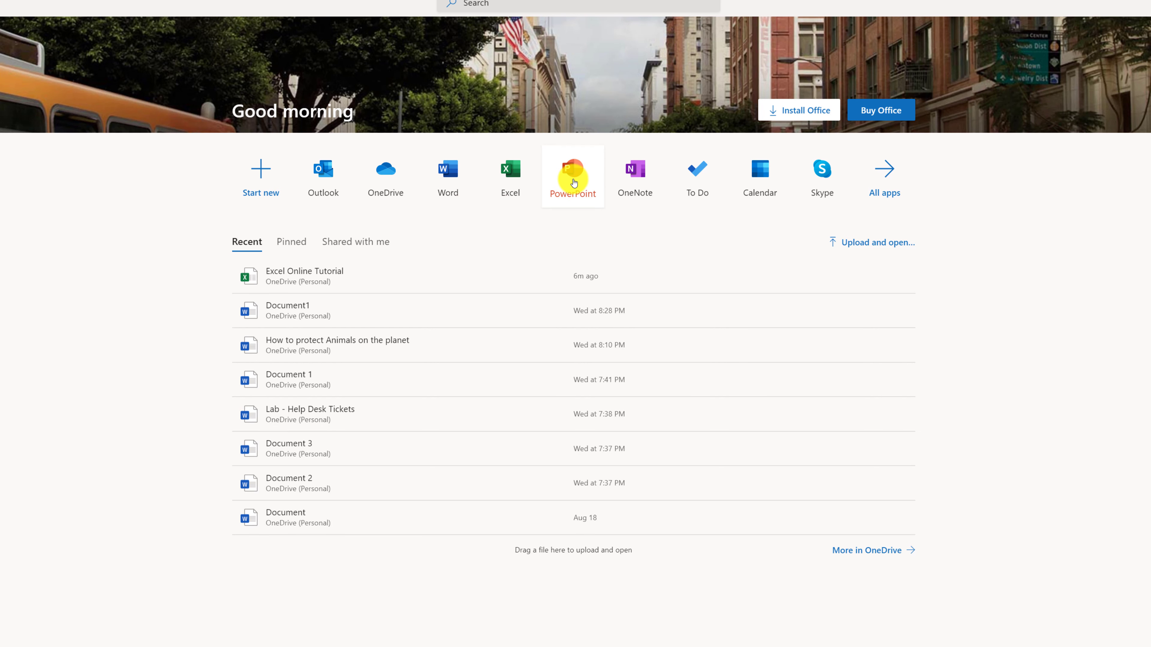
{"action": "left_click", "coordinate": [573, 182]}
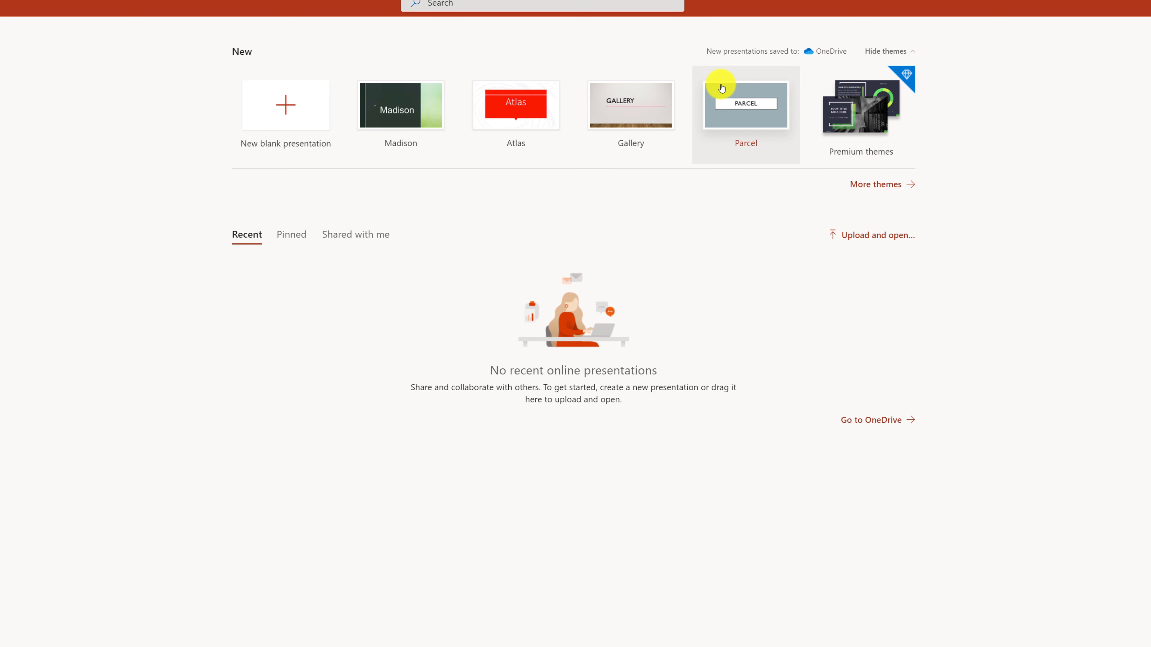
Browse the full gallery of presentation themes and create a new blank presentation
{"action": "left_click", "coordinate": [887, 187]}
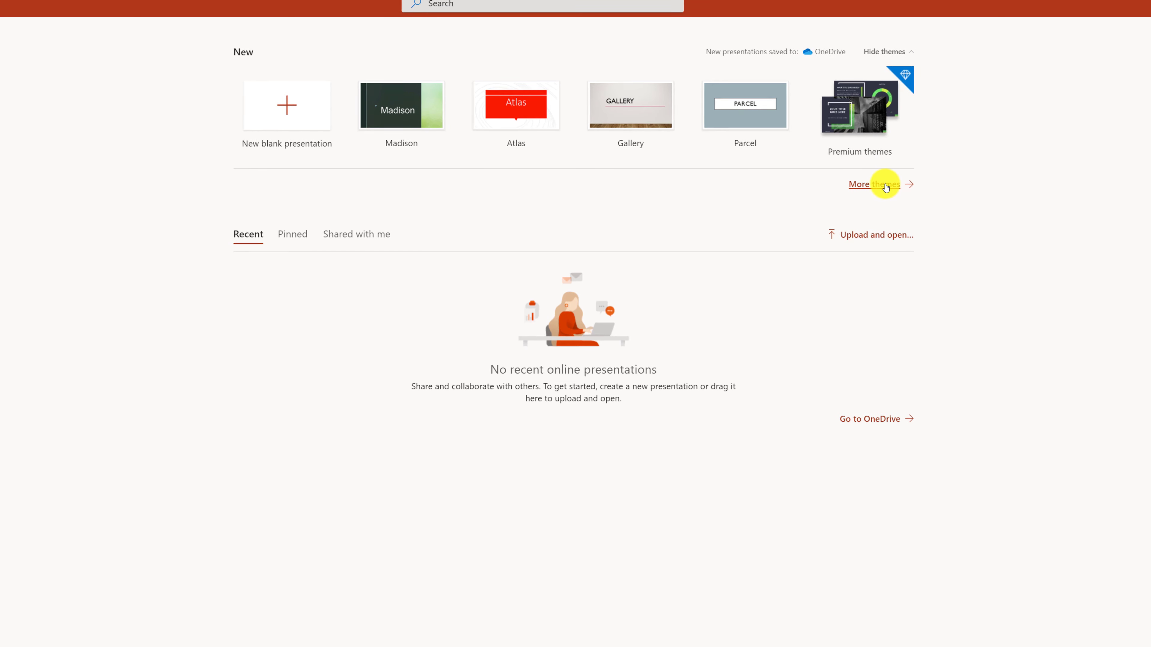
{"action": "scroll", "coordinate": [758, 327], "scroll_direction": "down", "scroll_amount": 3}
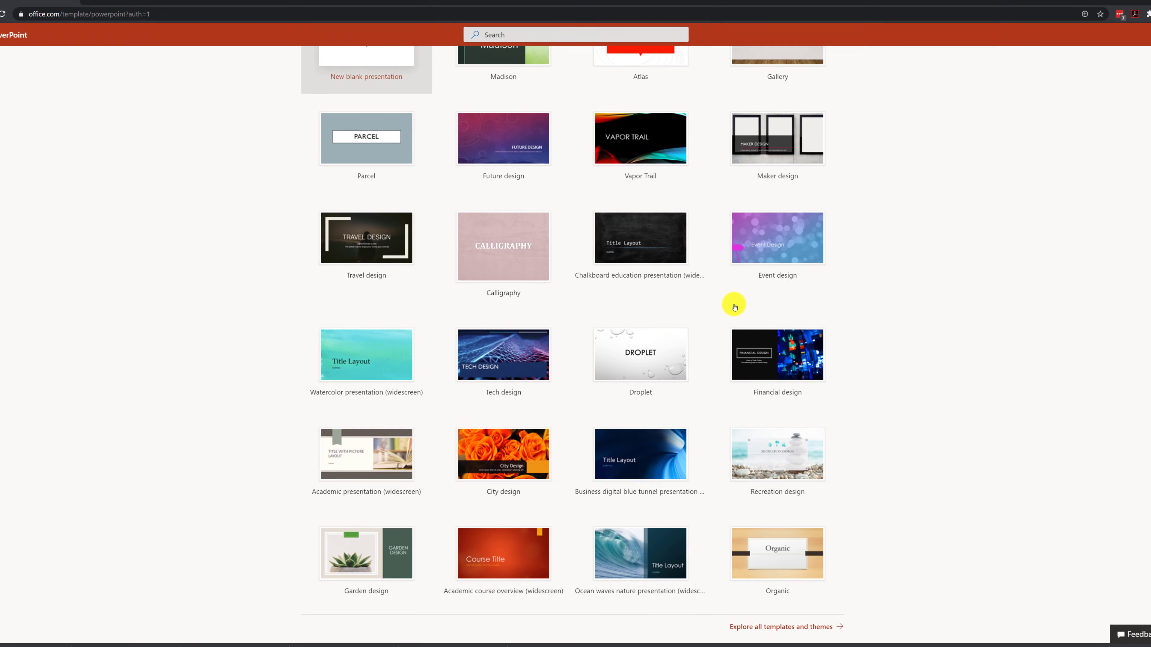
{"action": "scroll", "coordinate": [747, 318], "scroll_direction": "up", "scroll_amount": 3}
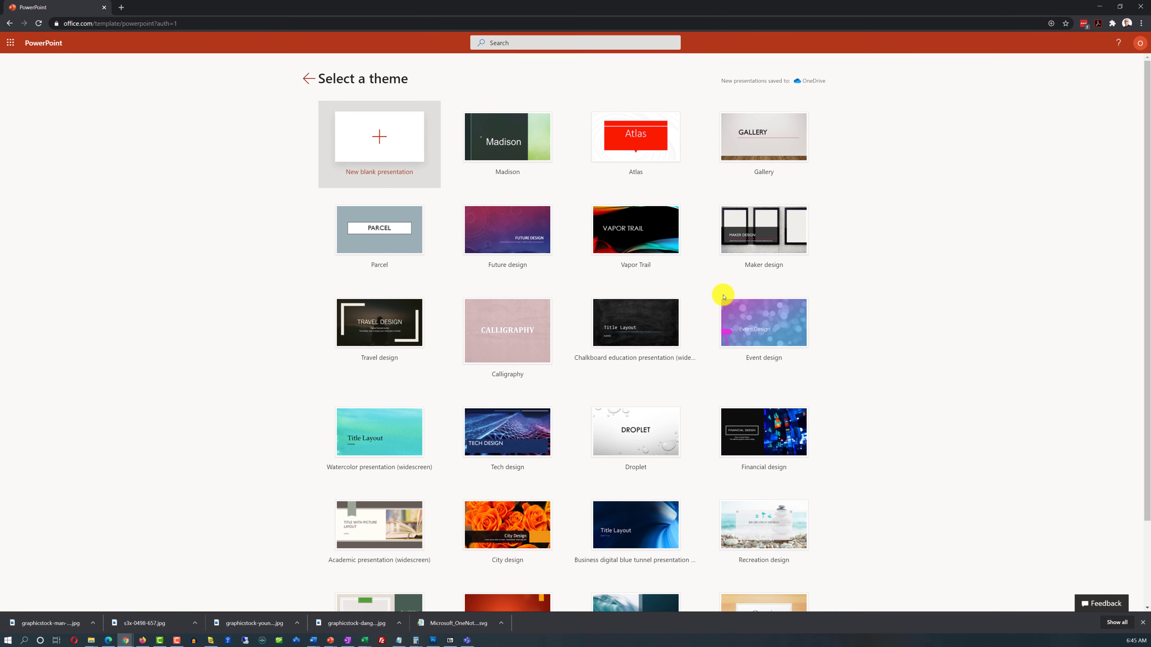
{"action": "left_click", "coordinate": [308, 79]}
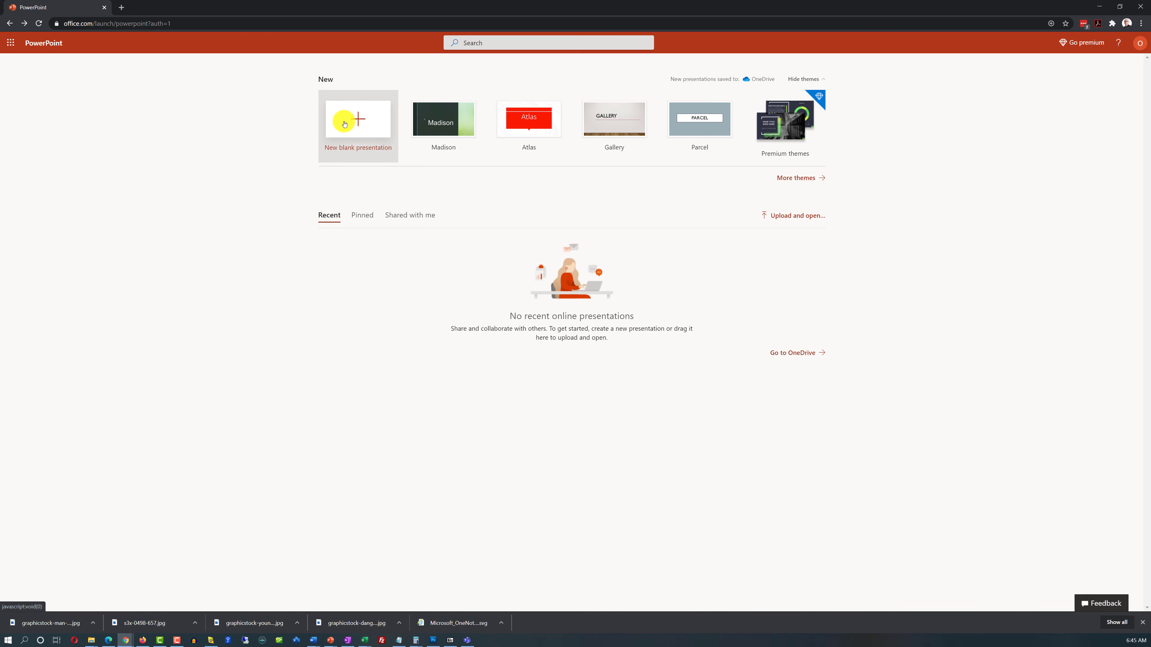
{"action": "left_click", "coordinate": [344, 123]}
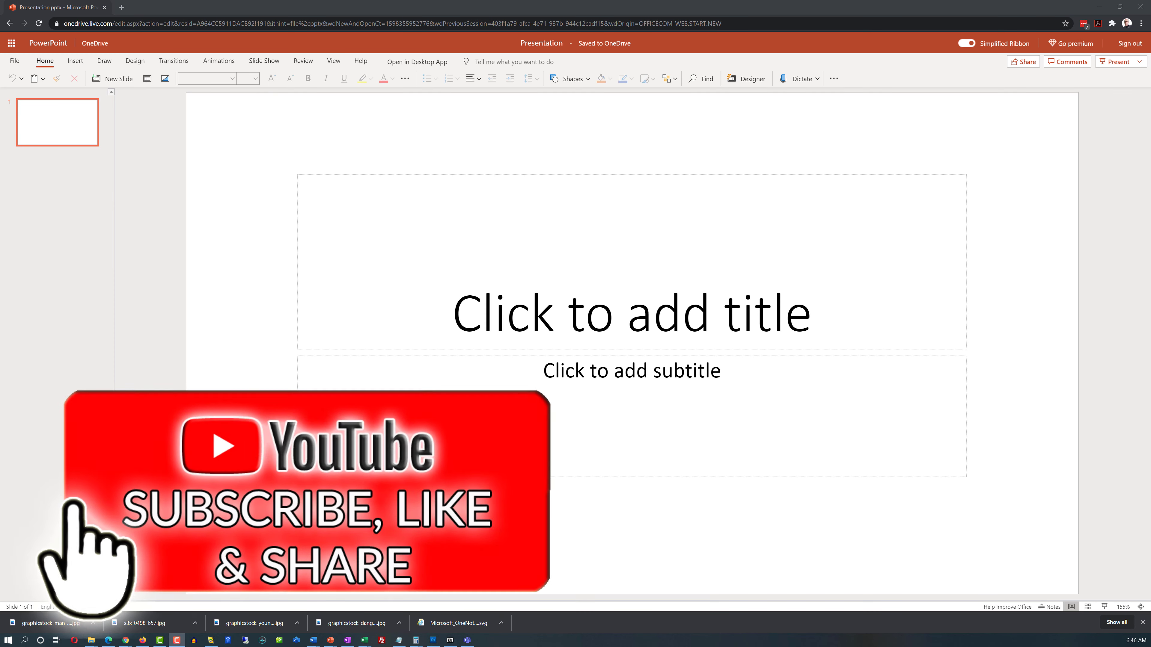